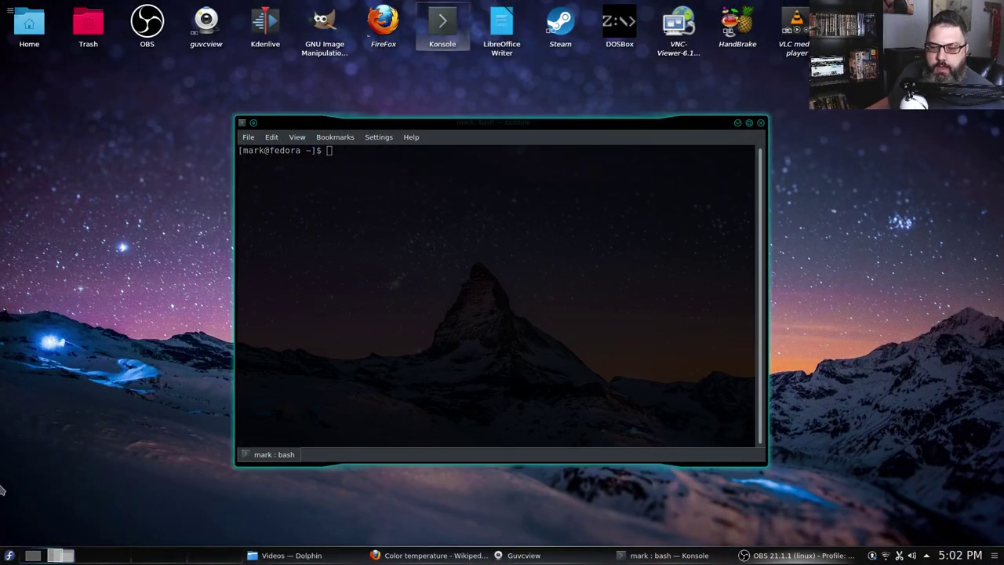
# - Launch Kdenlive, open the recent project FG Template Patreon at the End, and set the playhead near 00:00:53
pyautogui.click(258, 31)
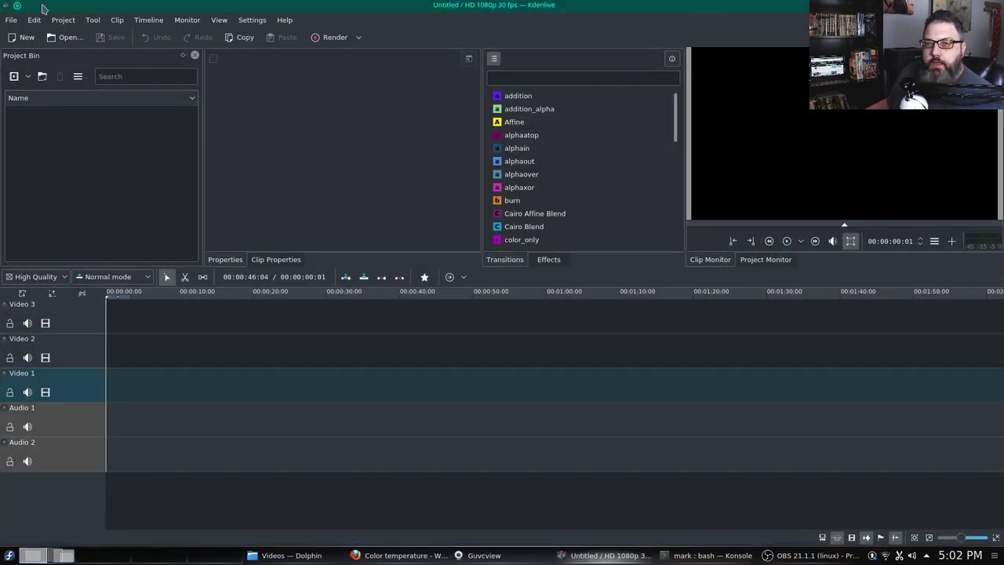
pyautogui.click(11, 20)
pyautogui.moveTo(34, 61)
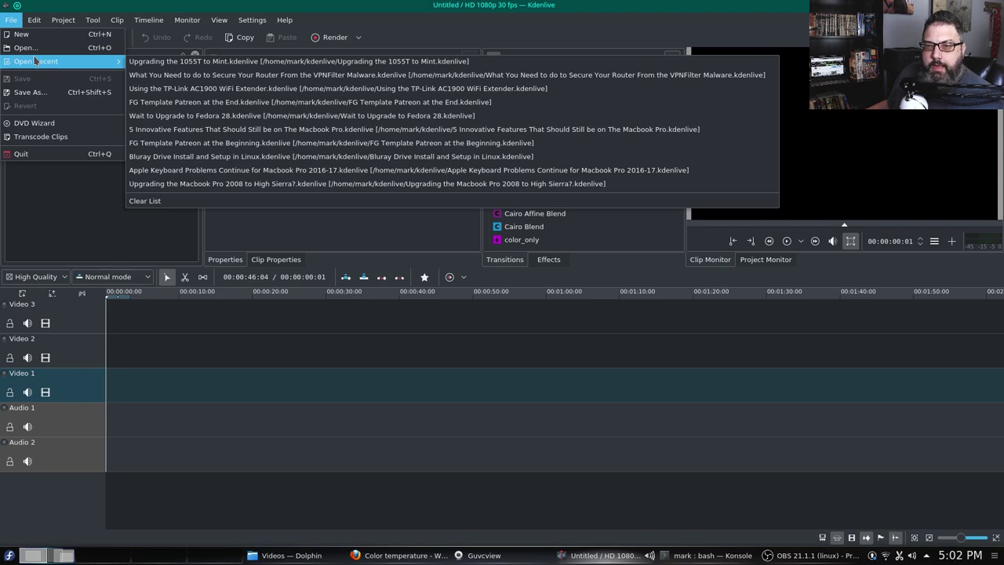
pyautogui.click(196, 102)
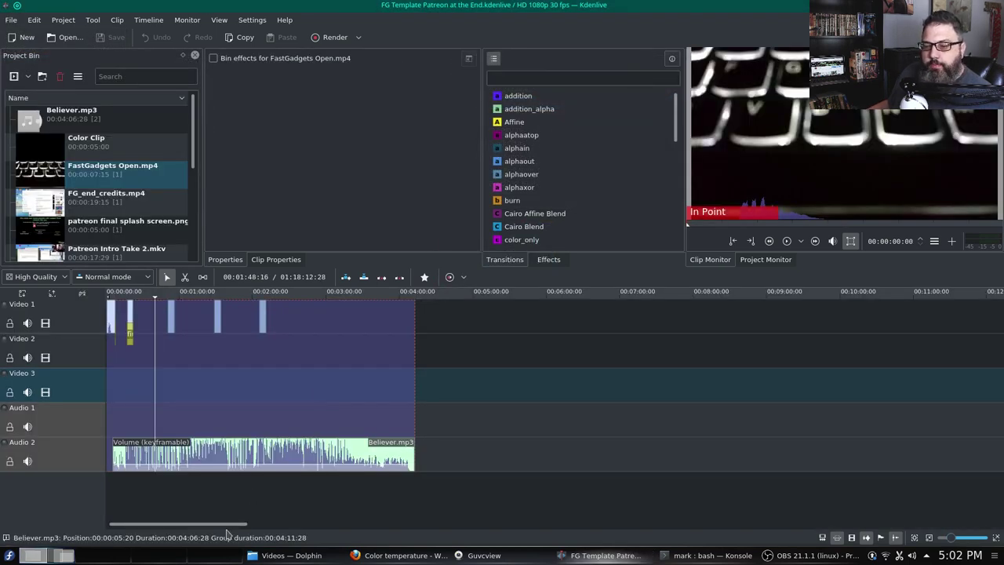
pyautogui.moveTo(227, 532); pyautogui.dragTo(192, 525)
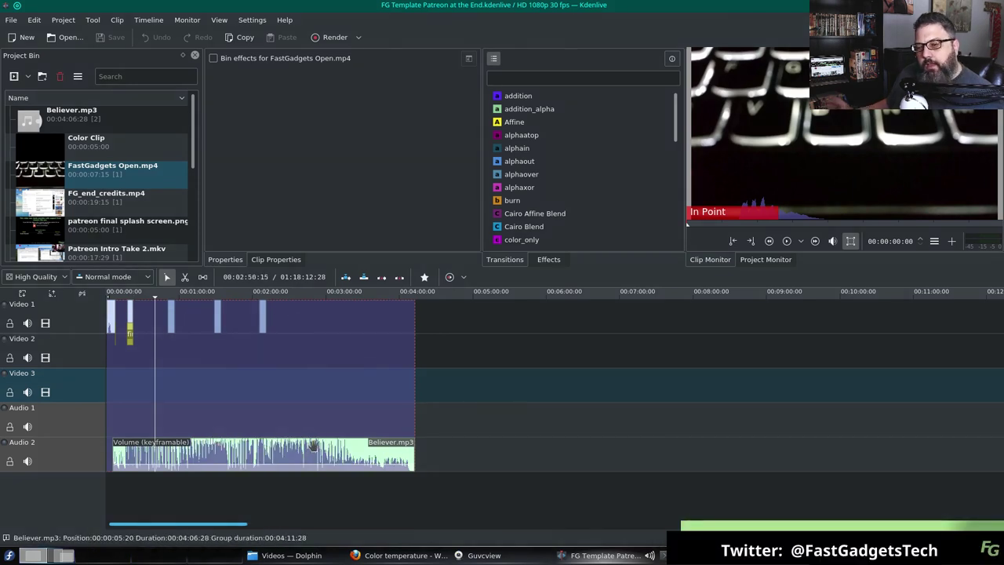
pyautogui.click(171, 297)
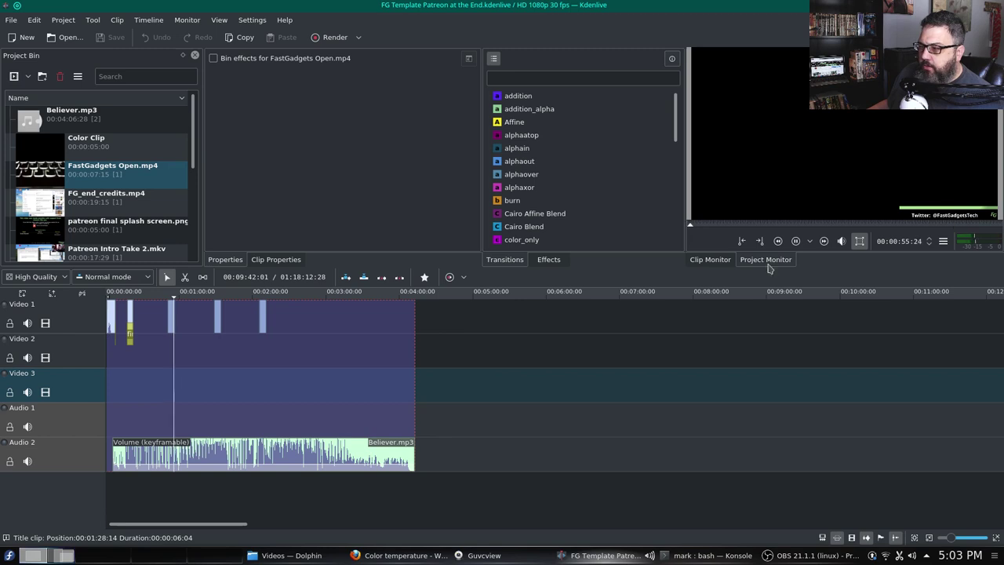
# - Check that Processing threads is 1 in Configure Kdenlive > Environment, then accept the settings
pyautogui.click(259, 21)
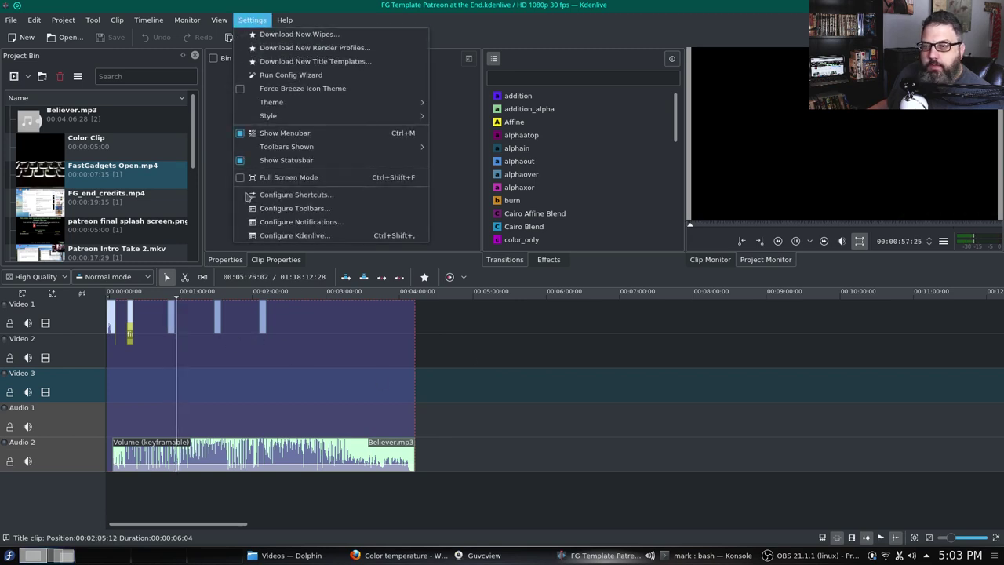
pyautogui.click(294, 235)
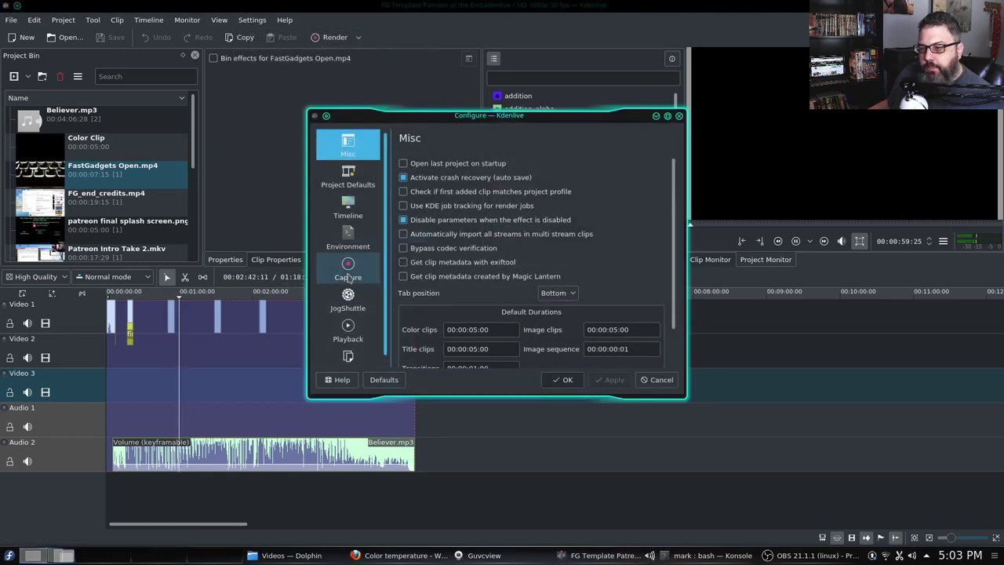
pyautogui.click(359, 240)
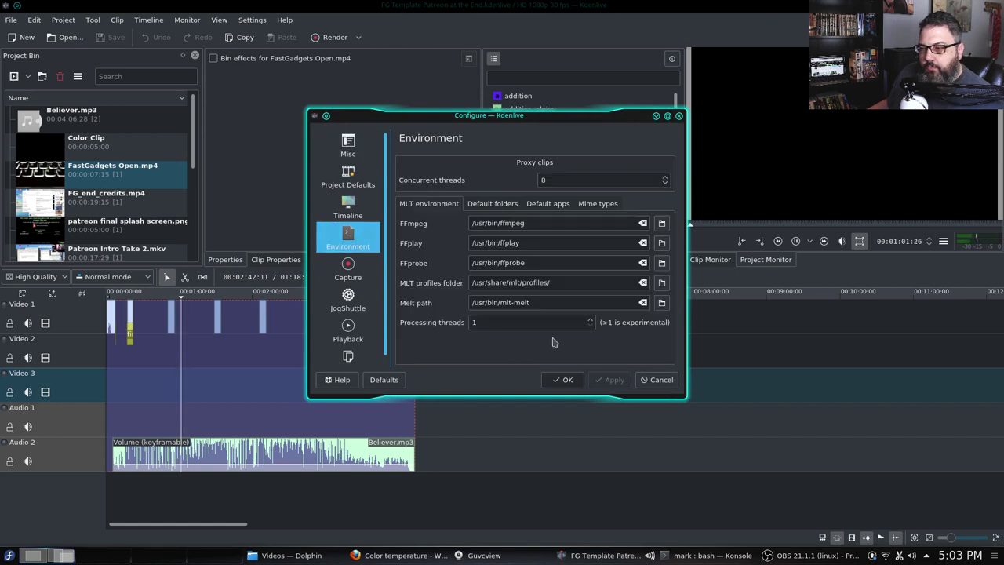
pyautogui.doubleClick(473, 322)
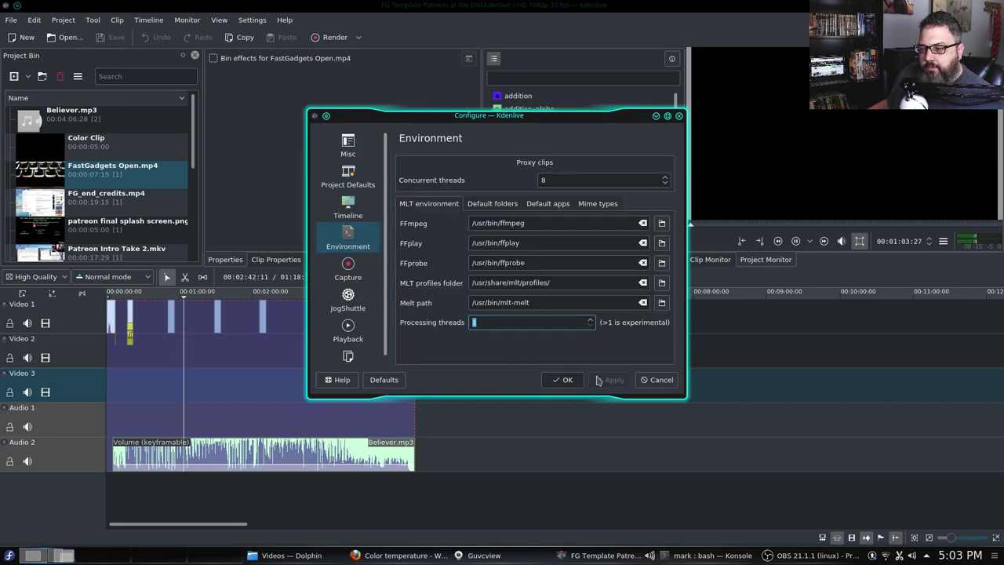
pyautogui.click(564, 379)
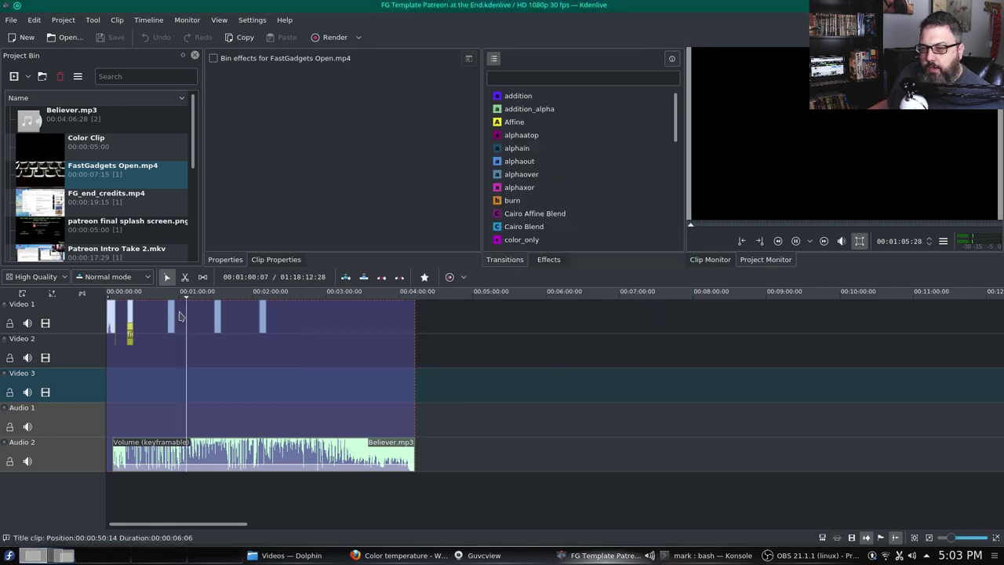
# - Zoom into the timeline, enlarge the bin and monitor panels, and play from 00:00:50
pyautogui.press('space')
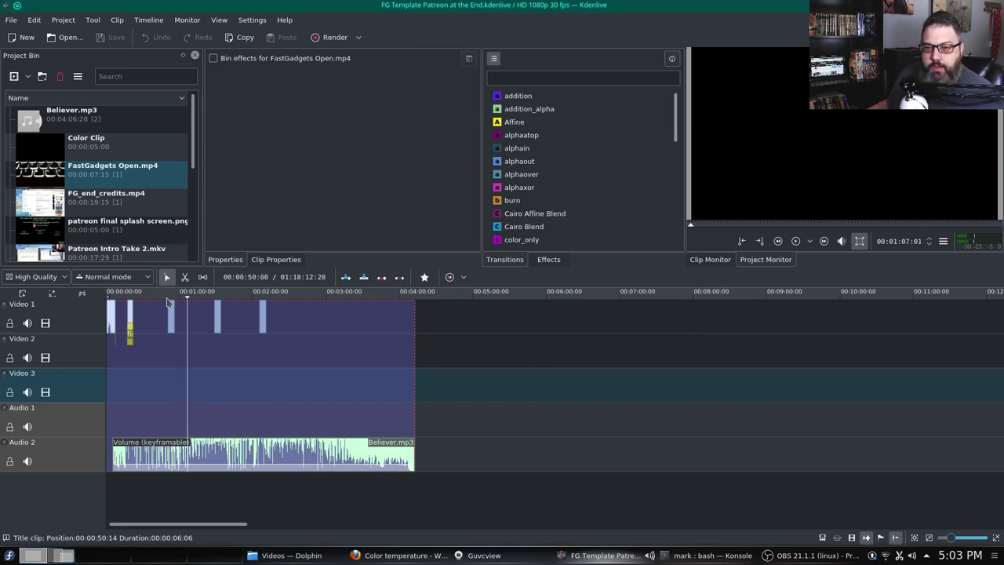
pyautogui.click(167, 304)
pyautogui.click(995, 540)
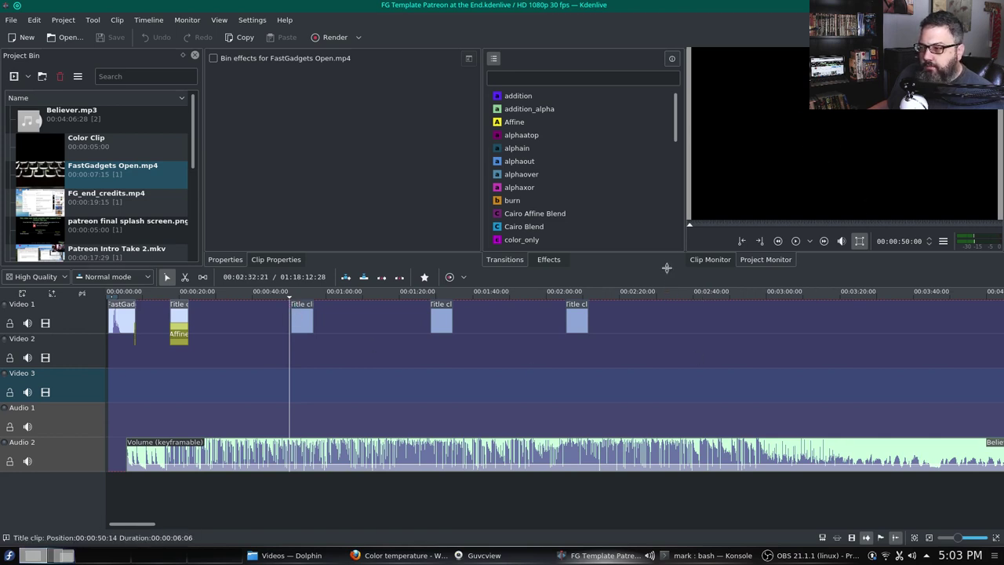
pyautogui.moveTo(665, 267); pyautogui.dragTo(663, 352)
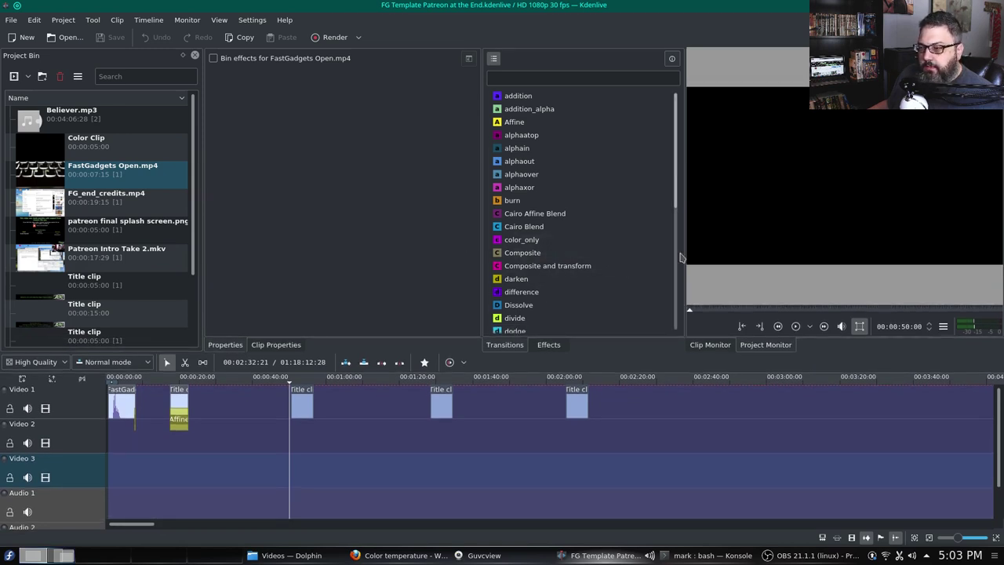
pyautogui.moveTo(685, 254); pyautogui.dragTo(543, 264)
pyautogui.press('space')
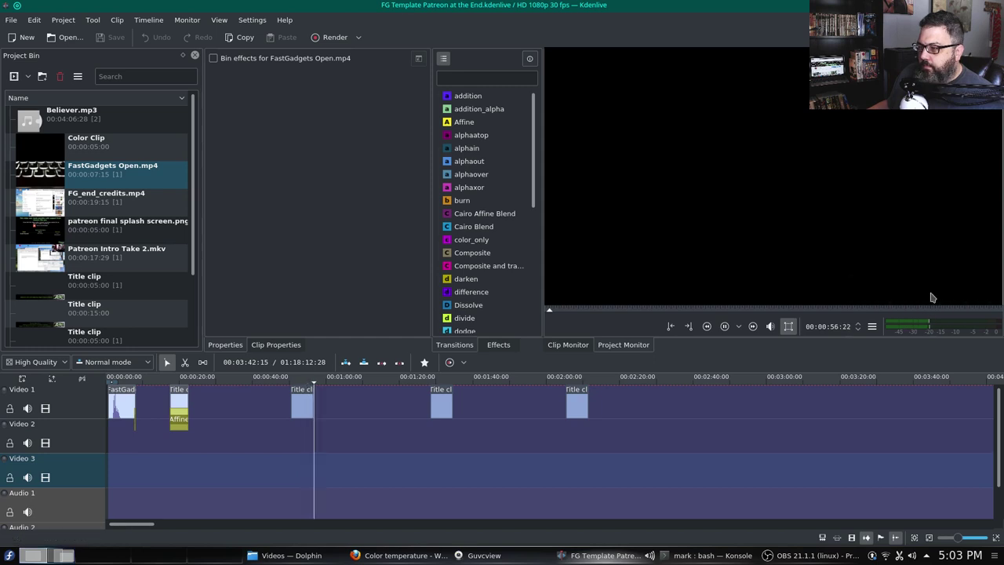
# - Stop playback, select the title clip near 00:00:48 to inspect its effects, and set the playhead near 00:00:54
pyautogui.press('space')
pyautogui.click(302, 394)
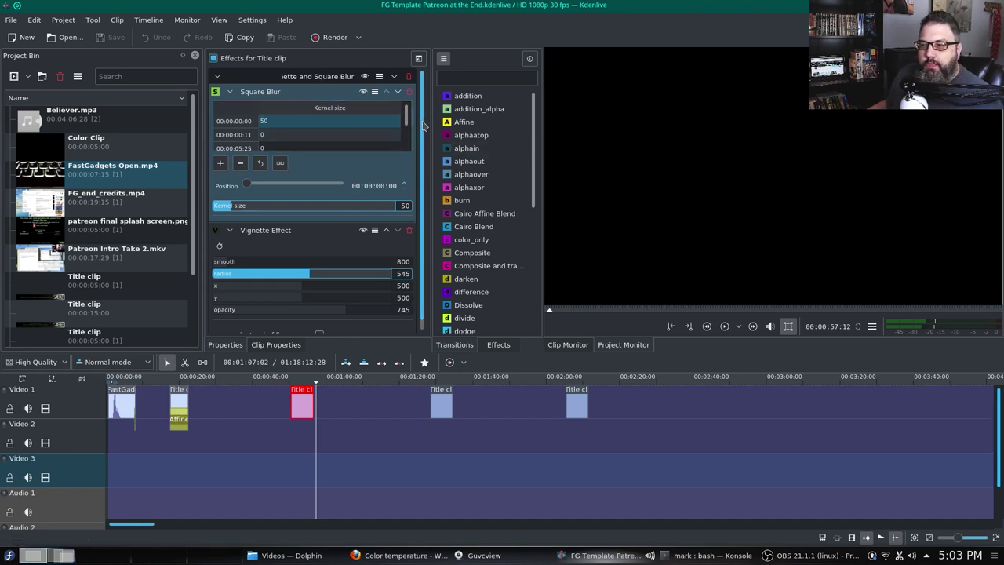
pyautogui.scroll(-2, 424, 124)
pyautogui.scroll(2, 424, 116)
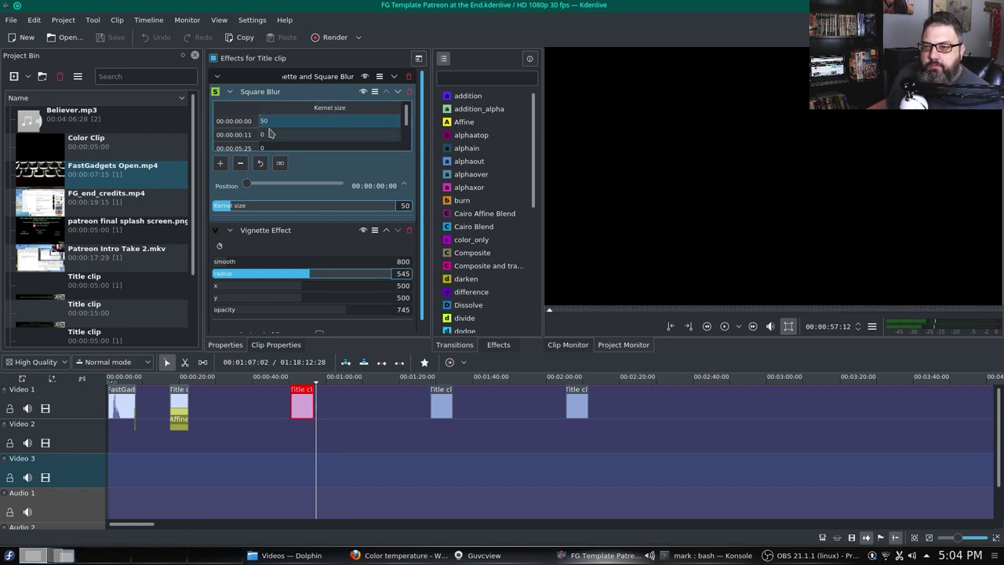
pyautogui.moveTo(407, 119); pyautogui.dragTo(407, 127)
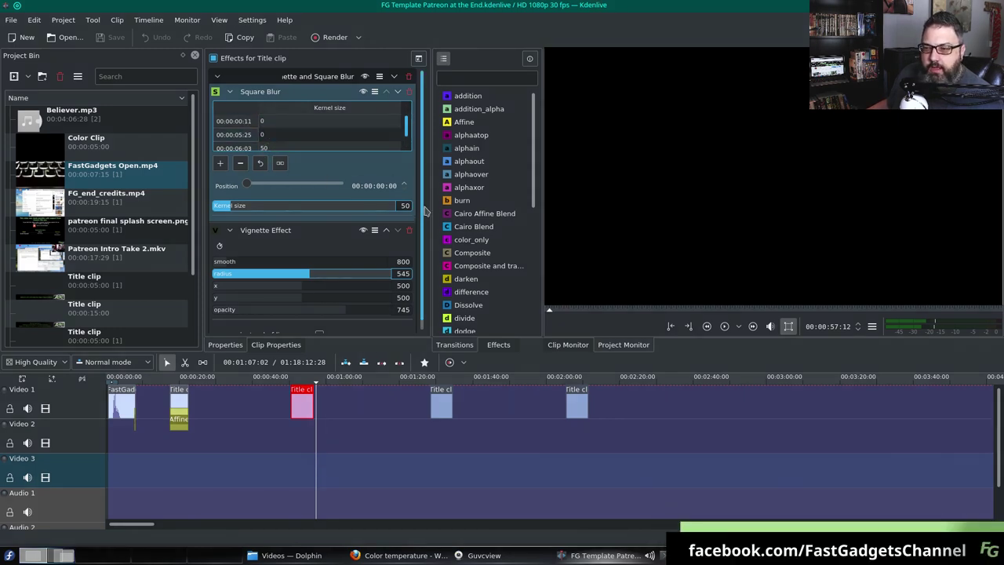
pyautogui.scroll(-1, 426, 247)
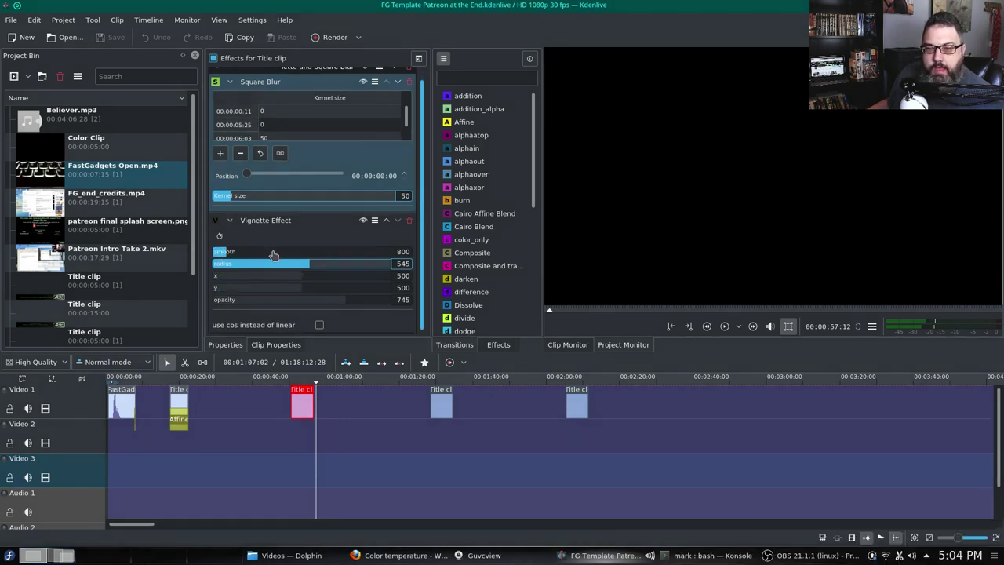
pyautogui.click(305, 381)
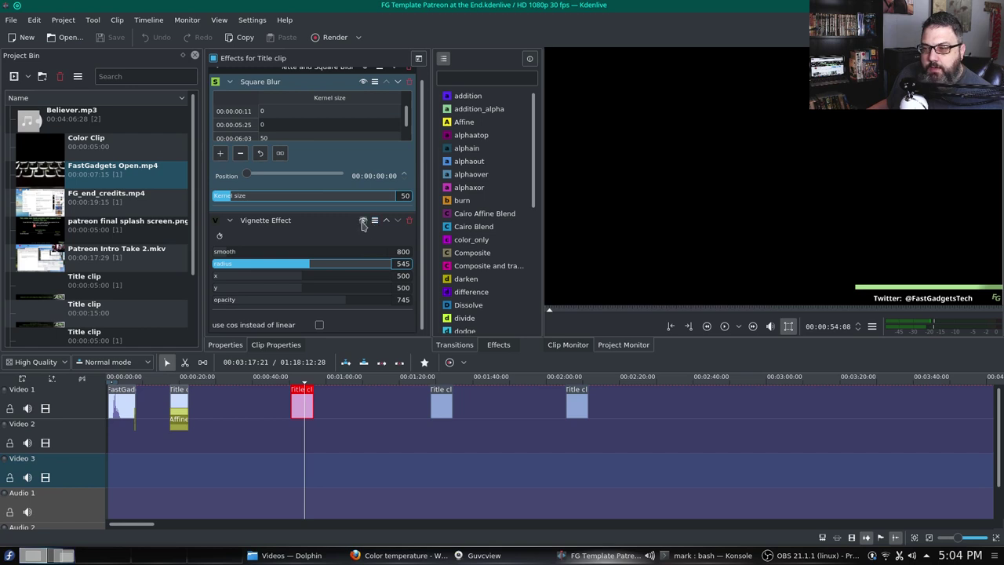
# - Toggle Vignette and Square Blur off and back on, playing the clip from 00:00:49 without blur
pyautogui.click(362, 220)
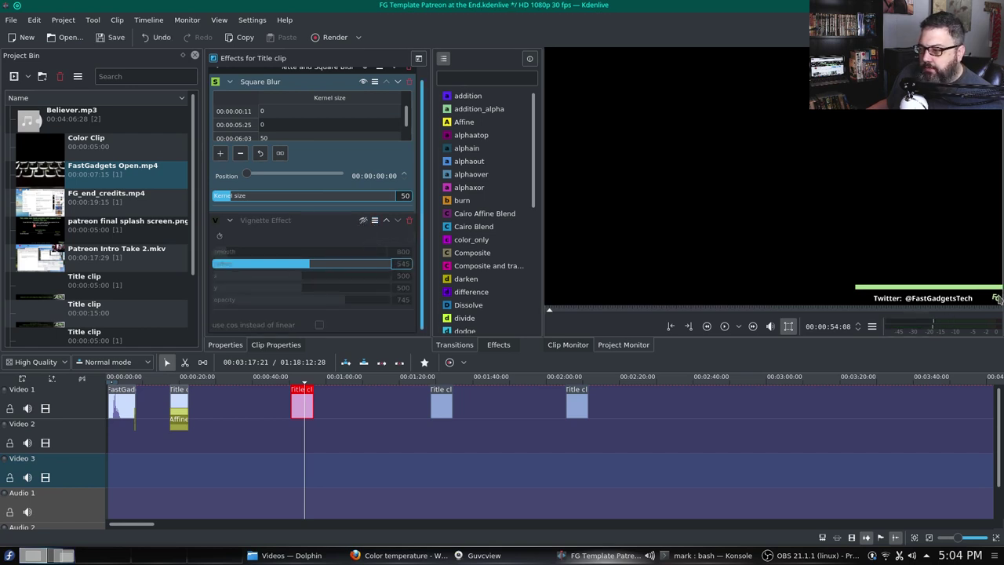
pyautogui.click(363, 222)
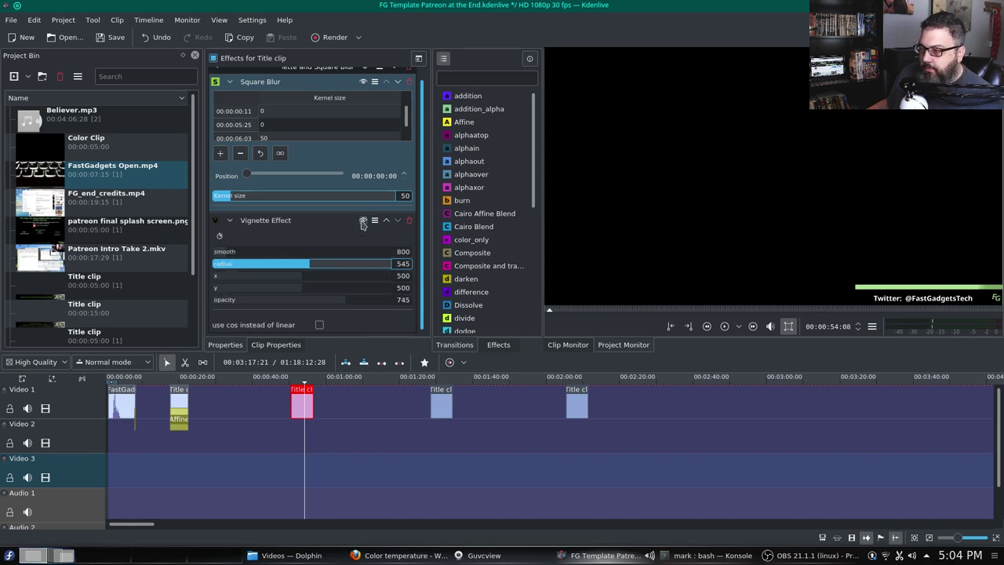
pyautogui.click(362, 81)
pyautogui.click(285, 383)
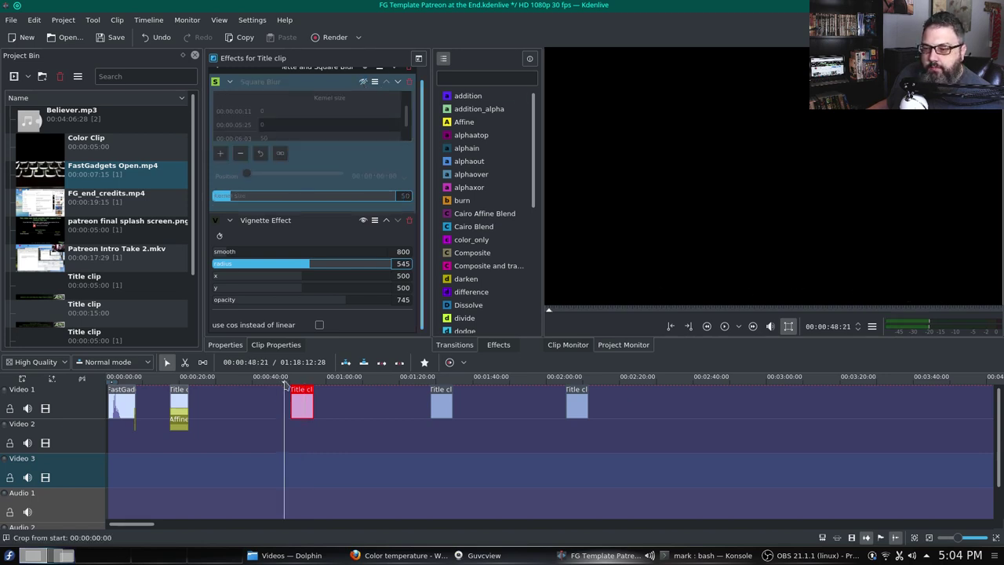
pyautogui.press('space')
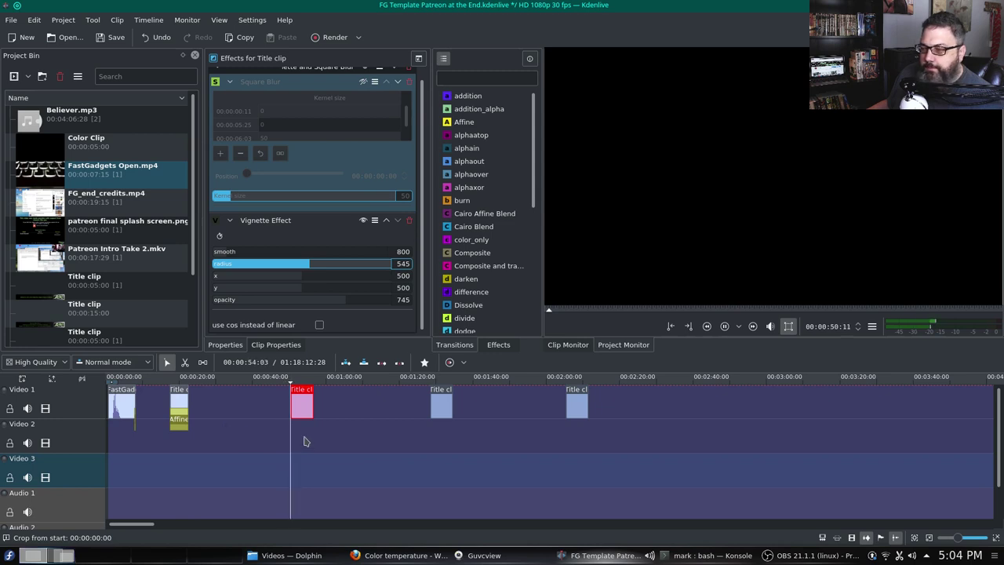
pyautogui.click(363, 82)
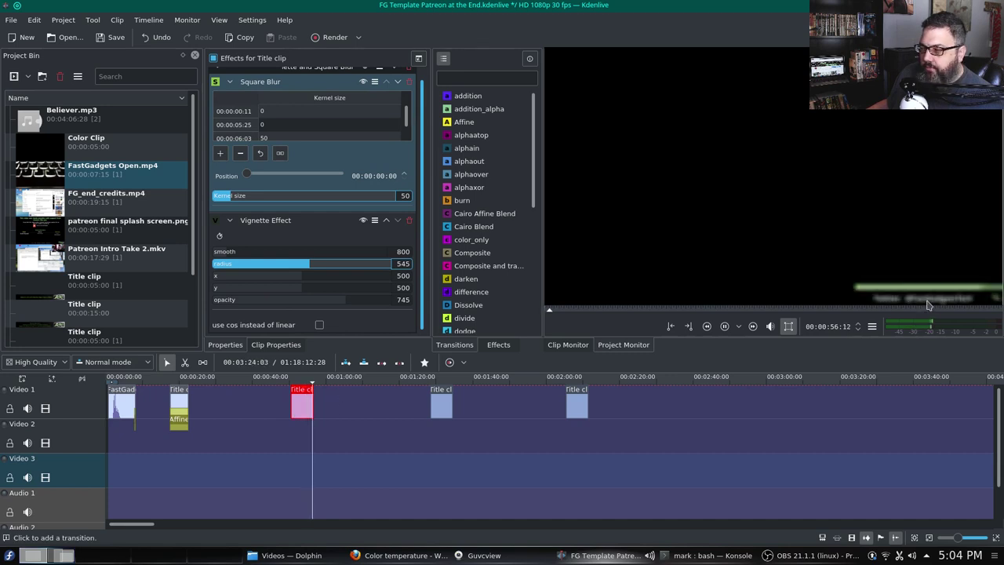
pyautogui.press('space')
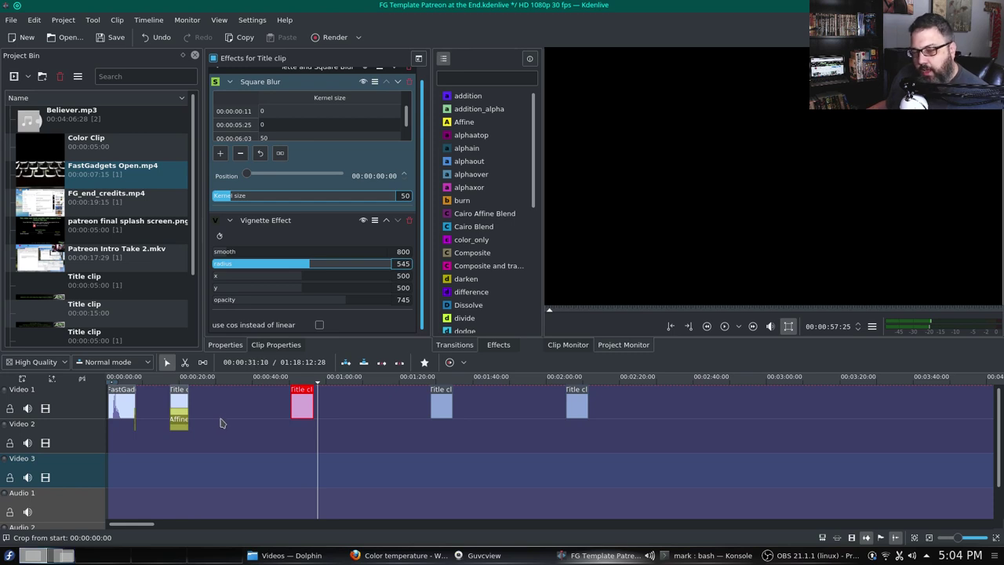
pyautogui.click(175, 397)
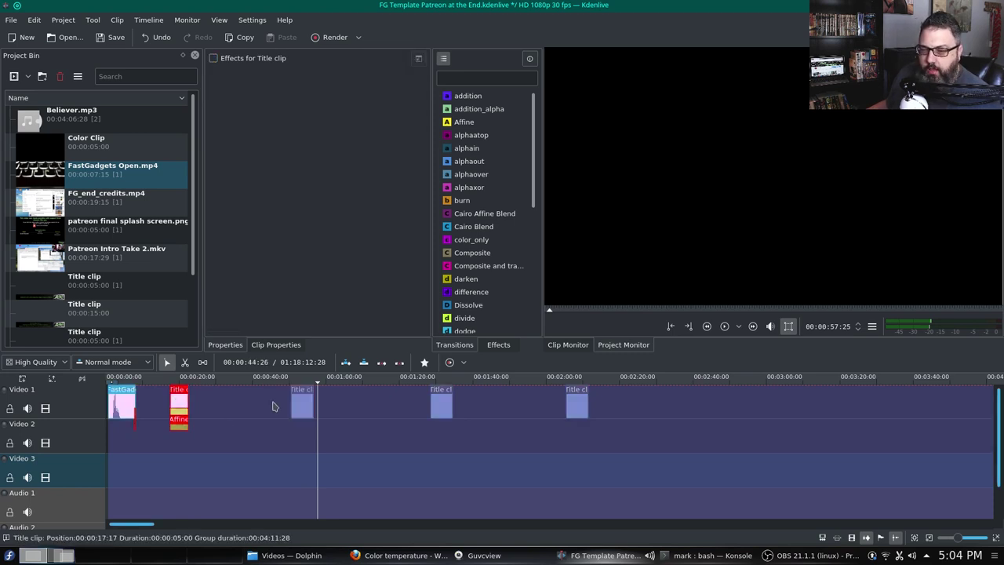
pyautogui.click(302, 404)
pyautogui.click(441, 404)
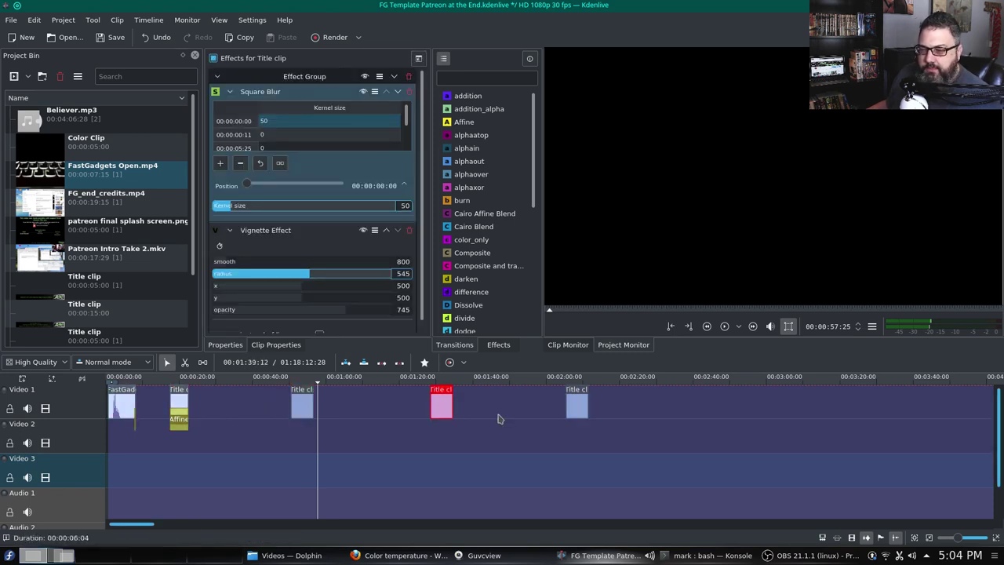
pyautogui.click(582, 403)
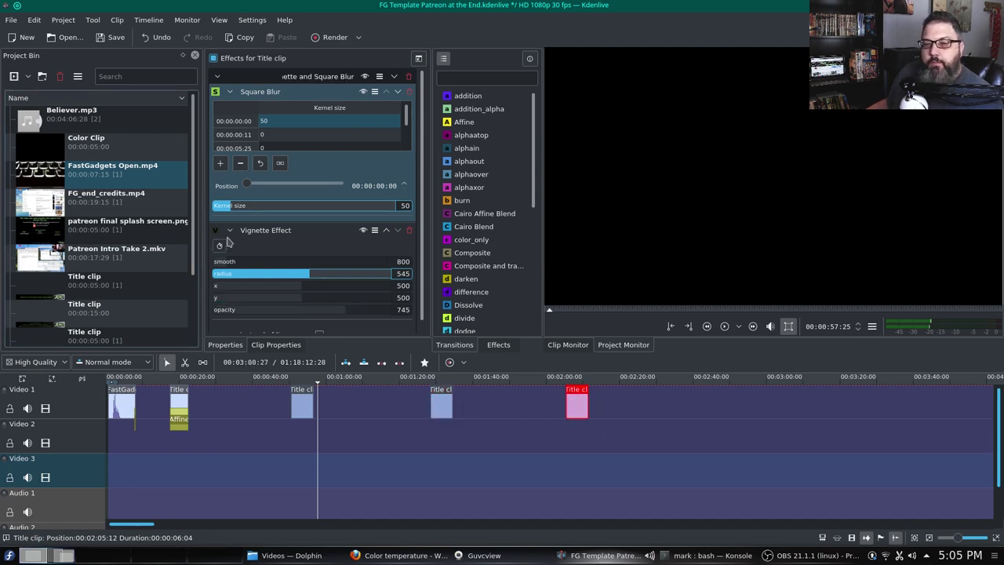
pyautogui.scroll(-2, 92, 216)
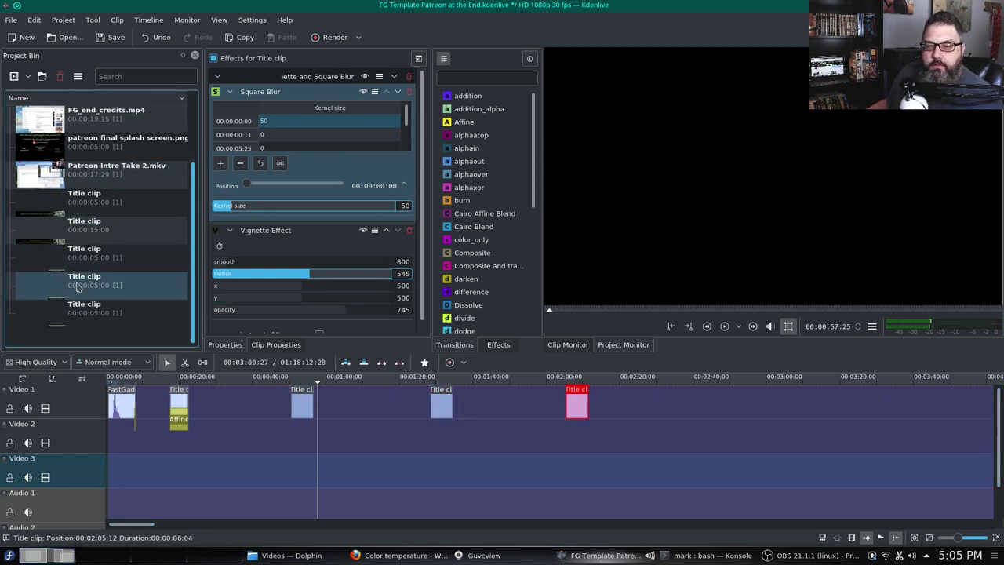
pyautogui.click(172, 394)
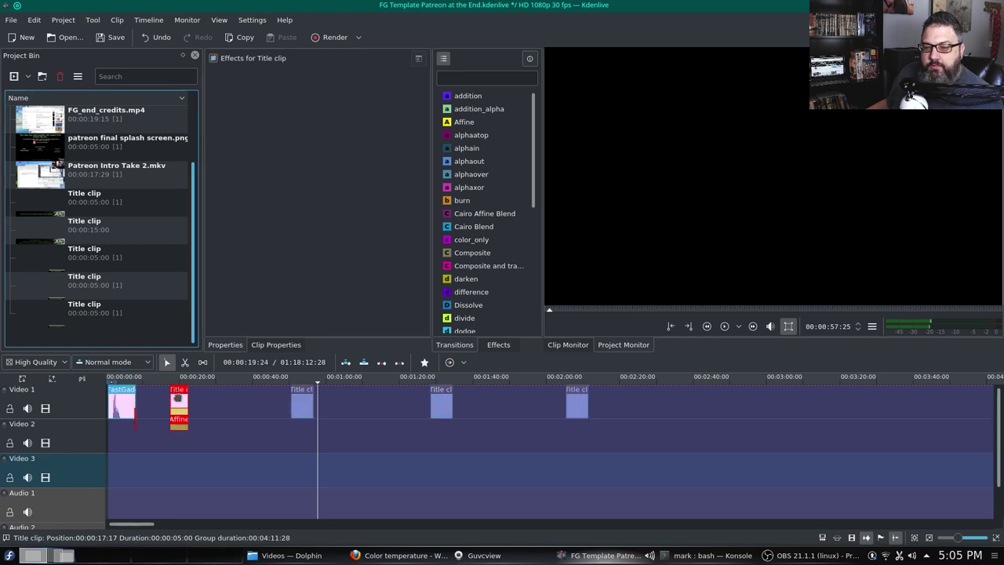
pyautogui.click(302, 404)
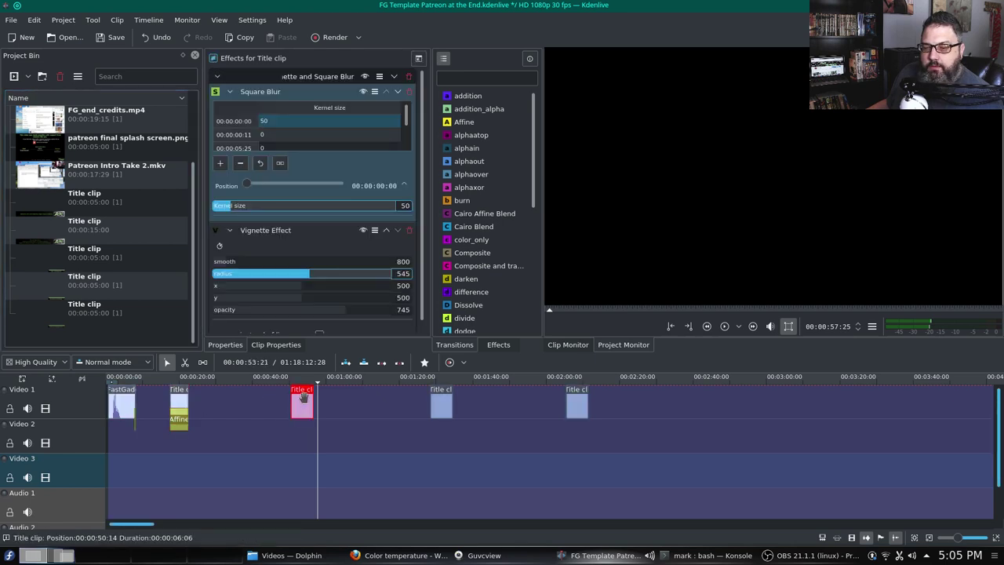
pyautogui.click(445, 403)
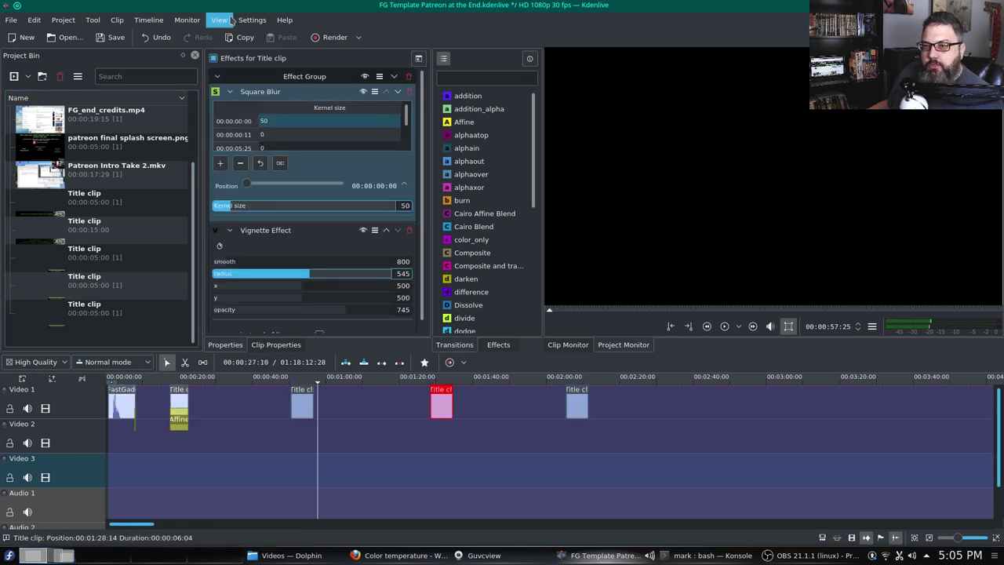
pyautogui.click(284, 20)
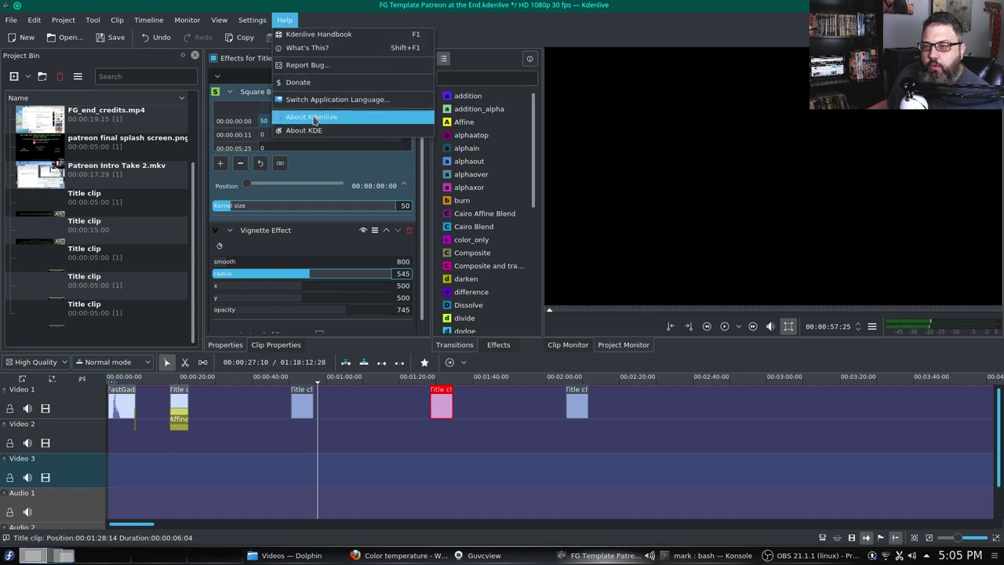
pyautogui.click(301, 118)
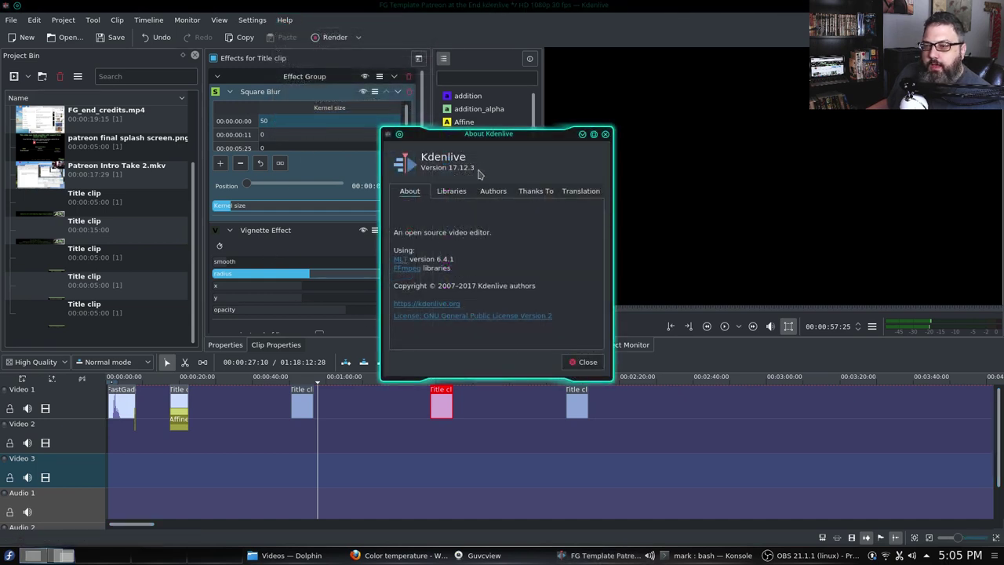
pyautogui.moveTo(478, 171); pyautogui.dragTo(450, 181)
pyautogui.click(498, 177)
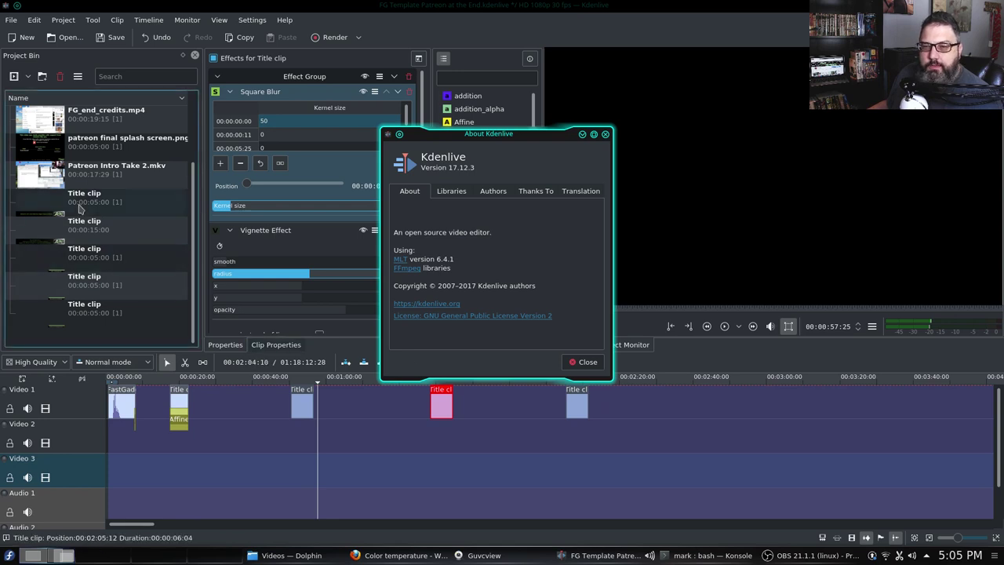
pyautogui.click(585, 362)
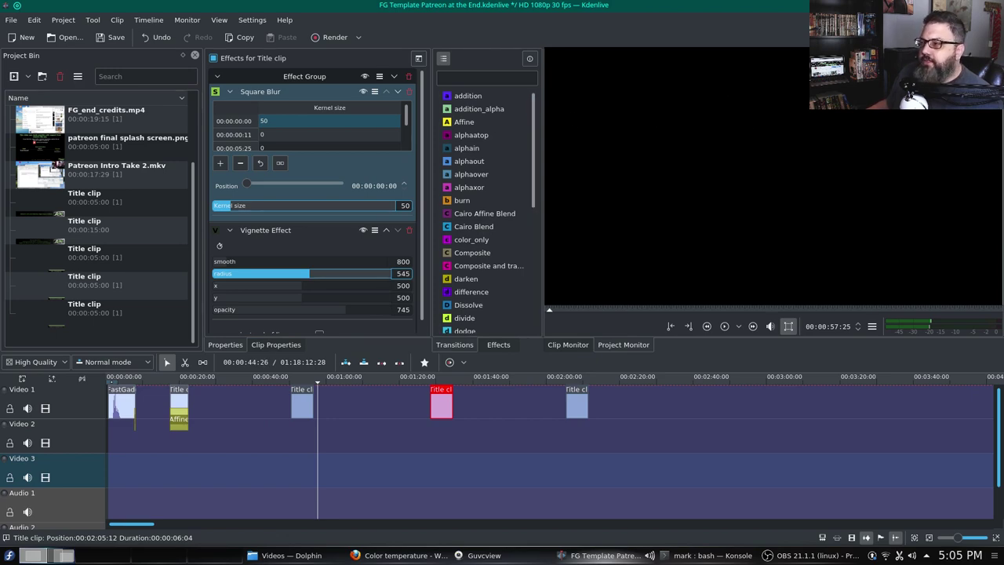
# - Quit Kdenlive without saving, then run dnf update in Konsole
pyautogui.hotkey('ctrl', 'q')
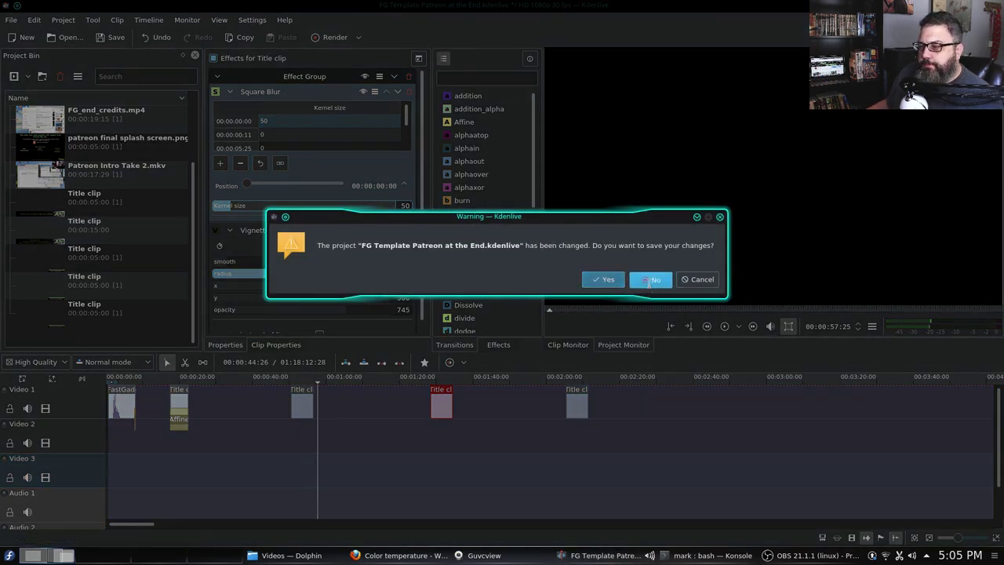
pyautogui.click(649, 281)
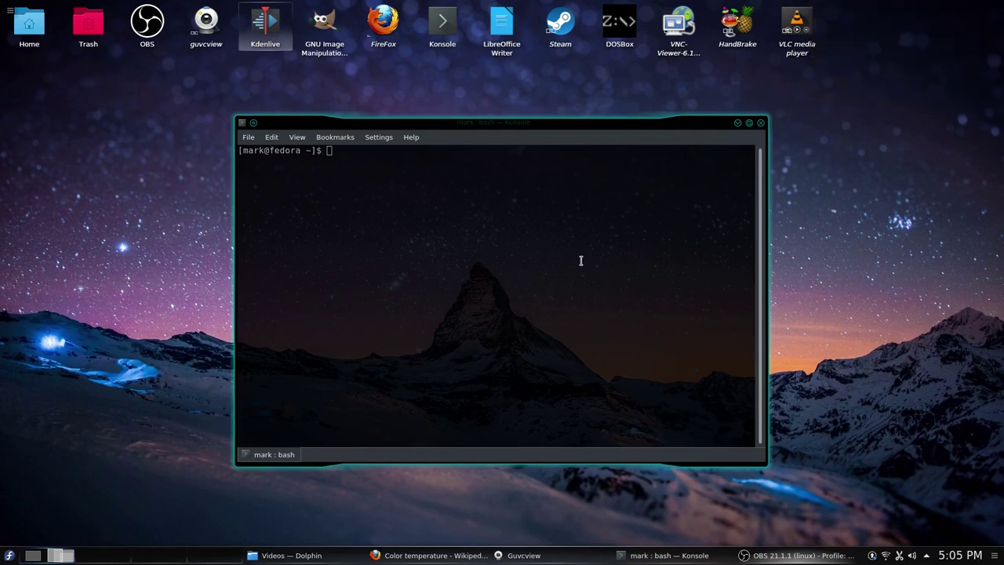
pyautogui.click(402, 218)
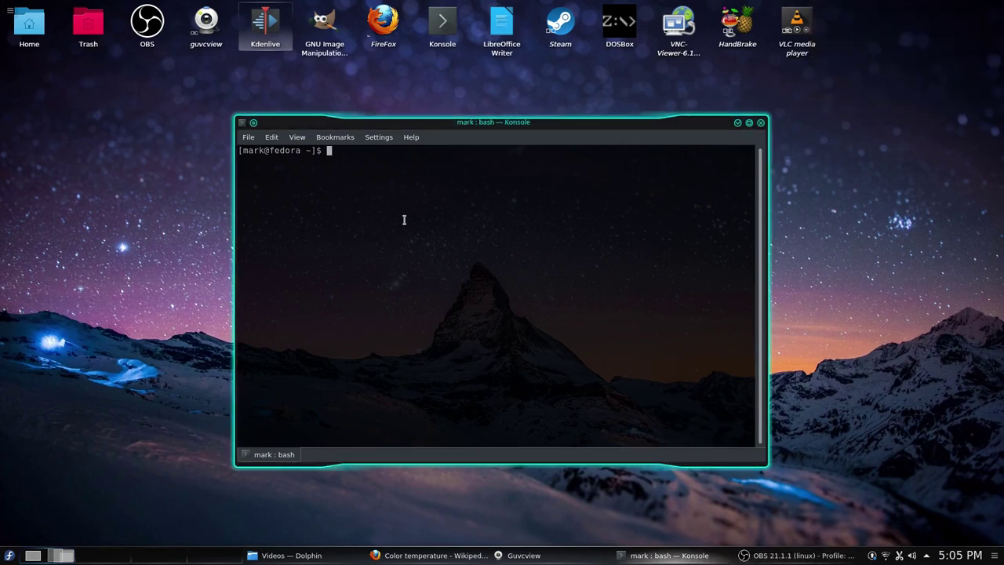
pyautogui.write('dnf')
pyautogui.write('update')
pyautogui.press('Return')
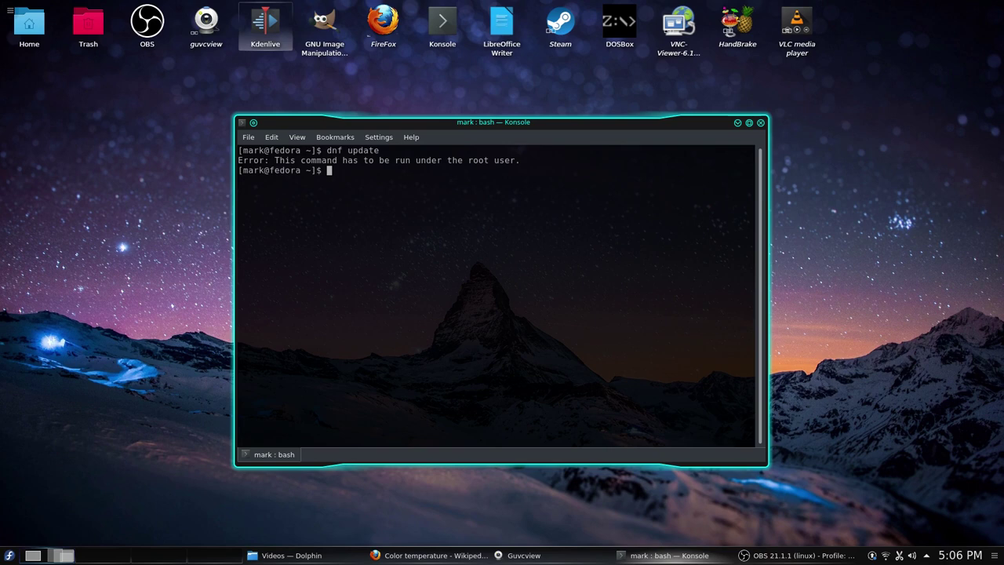
# - Run sudo dnf update with the account password in an enlarged, repositioned terminal
pyautogui.write('sudo dnf update')
pyautogui.hotkey('ctrl', '+')
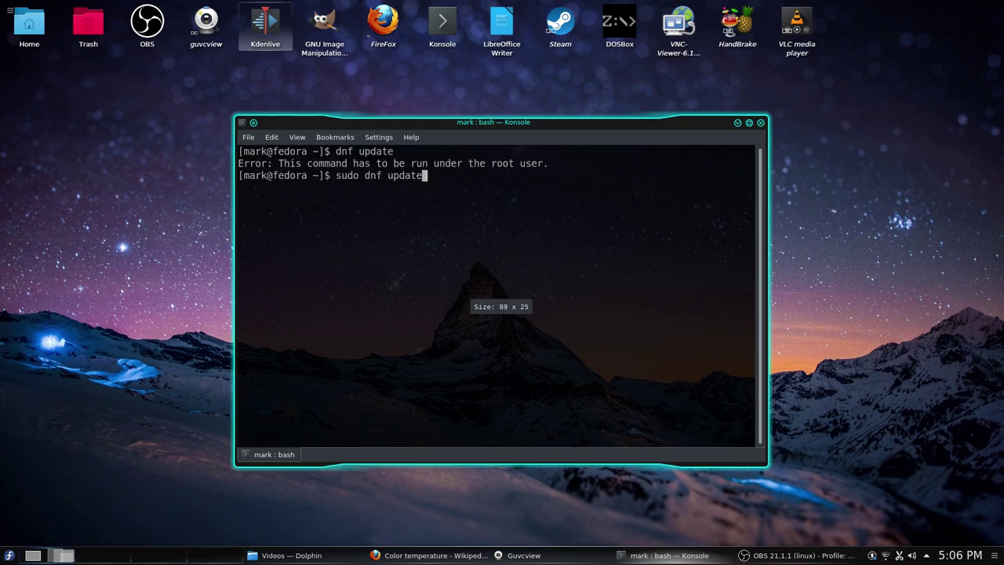
pyautogui.moveTo(520, 123); pyautogui.dragTo(496, 103)
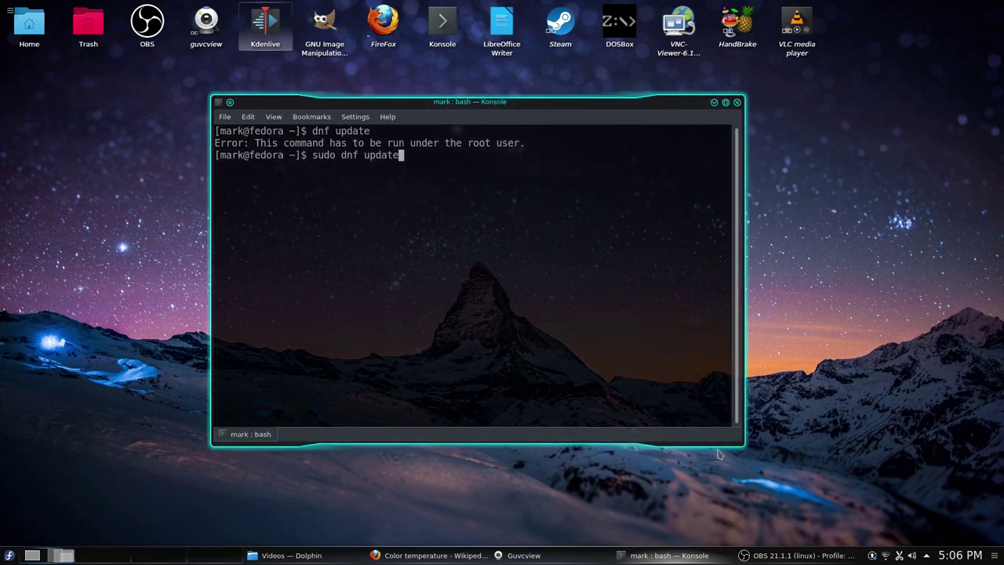
pyautogui.moveTo(743, 445); pyautogui.dragTo(853, 516)
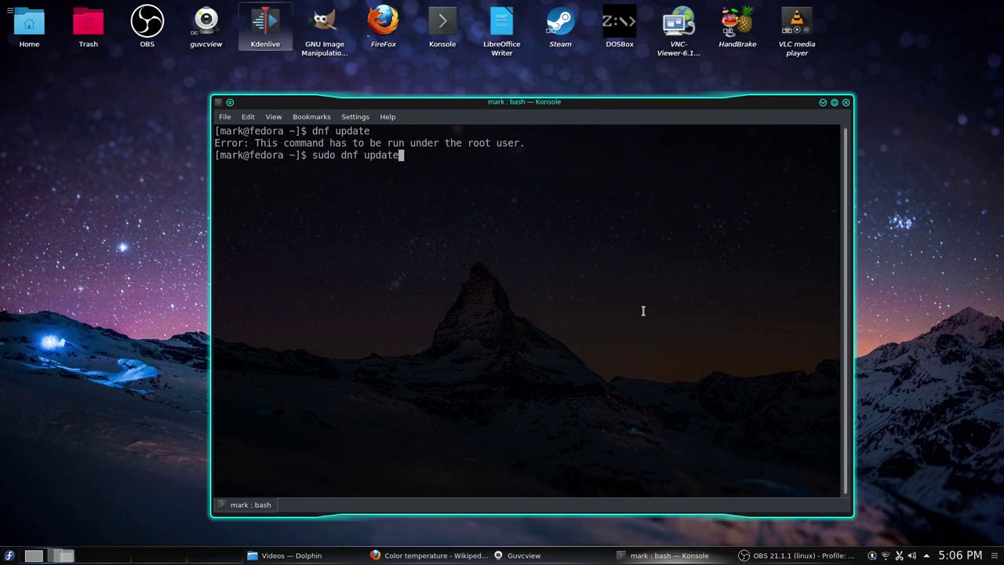
pyautogui.press('Return')
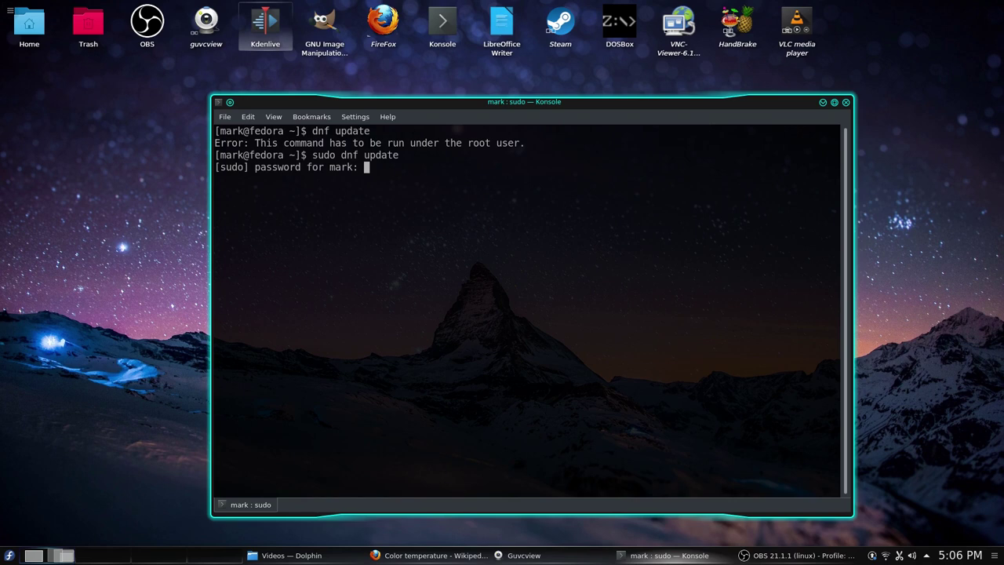
pyautogui.press('Return')
pyautogui.moveTo(615, 105); pyautogui.dragTo(588, 99)
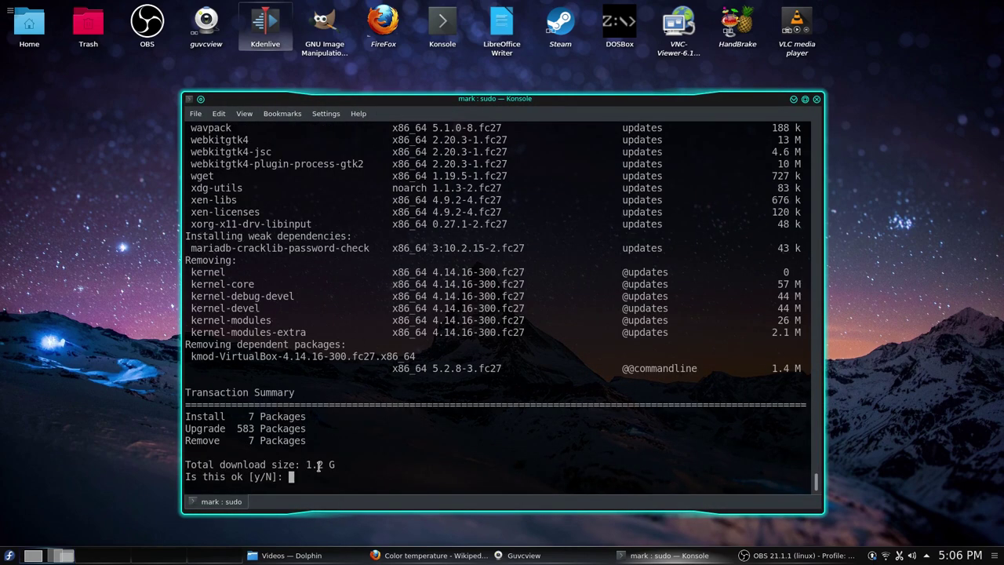
# - Review the 583-package, 1.2 G transaction and approve it with y
pyautogui.moveTo(307, 464); pyautogui.dragTo(337, 464)
pyautogui.click(340, 464)
pyautogui.scroll(3, 361, 349)
pyautogui.scroll(20, 361, 349)
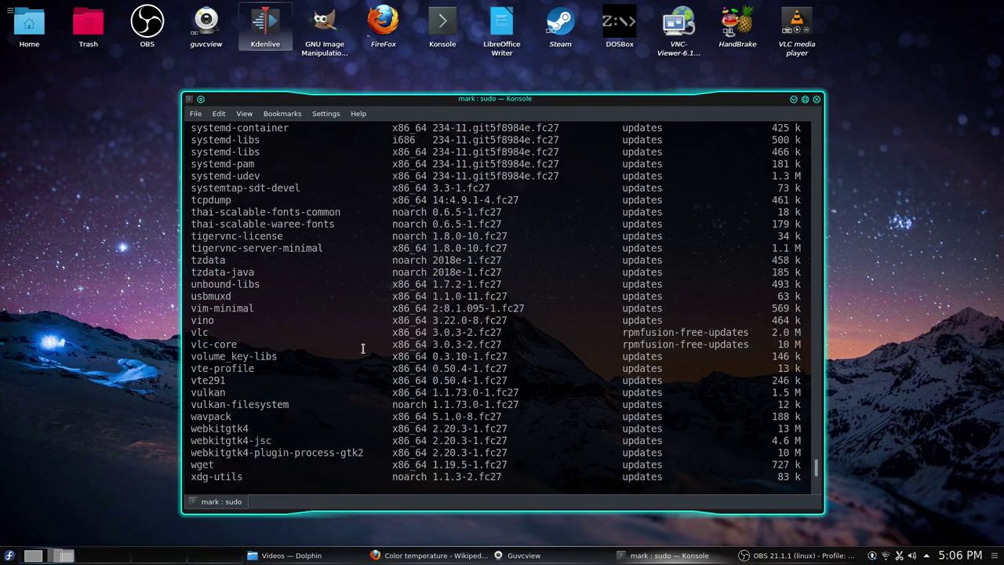
pyautogui.scroll(20, 365, 350)
pyautogui.scroll(-20, 368, 350)
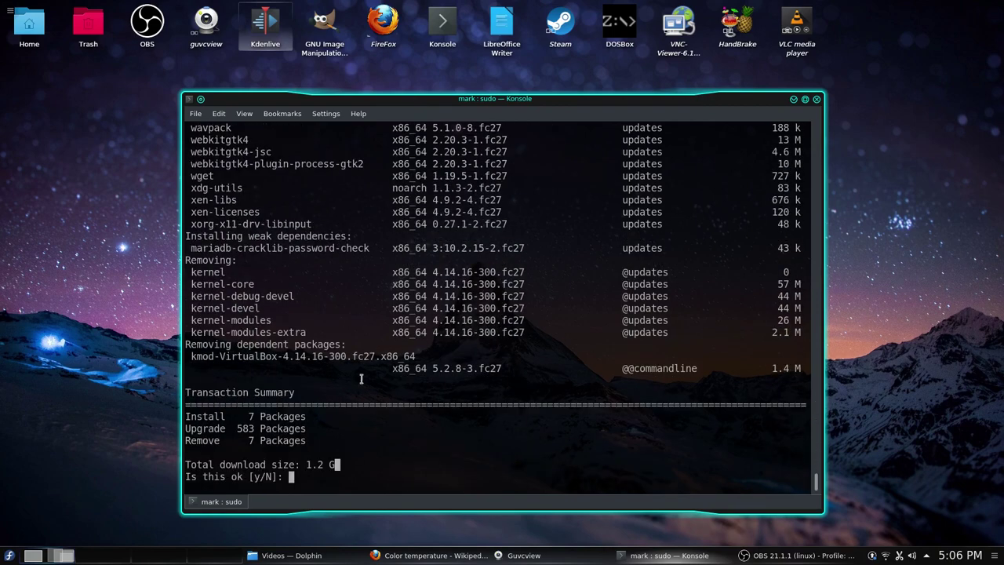
pyautogui.write('y')
pyautogui.press('Return')
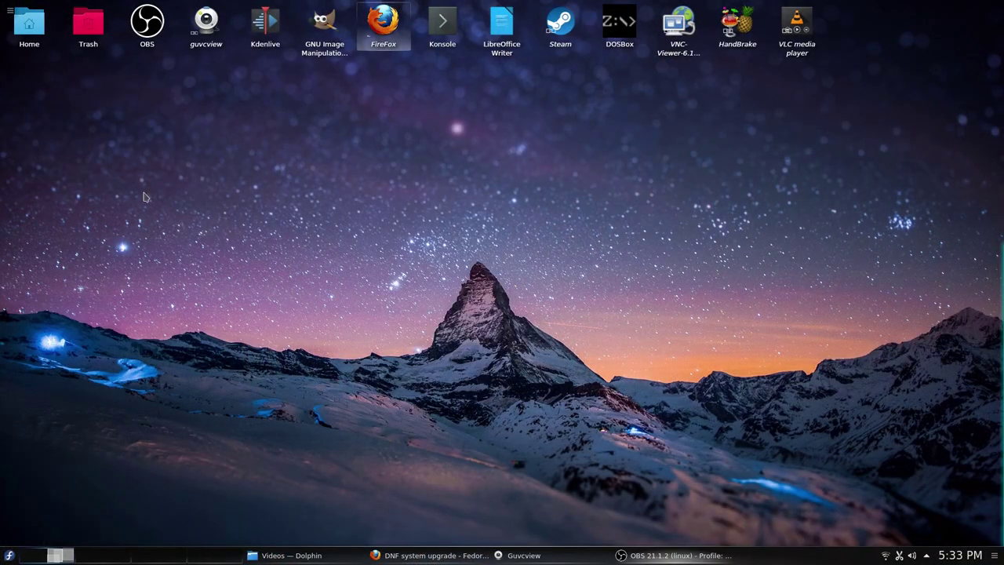
# - Launch a new Konsole terminal and enlarge its text twice
pyautogui.click(442, 25)
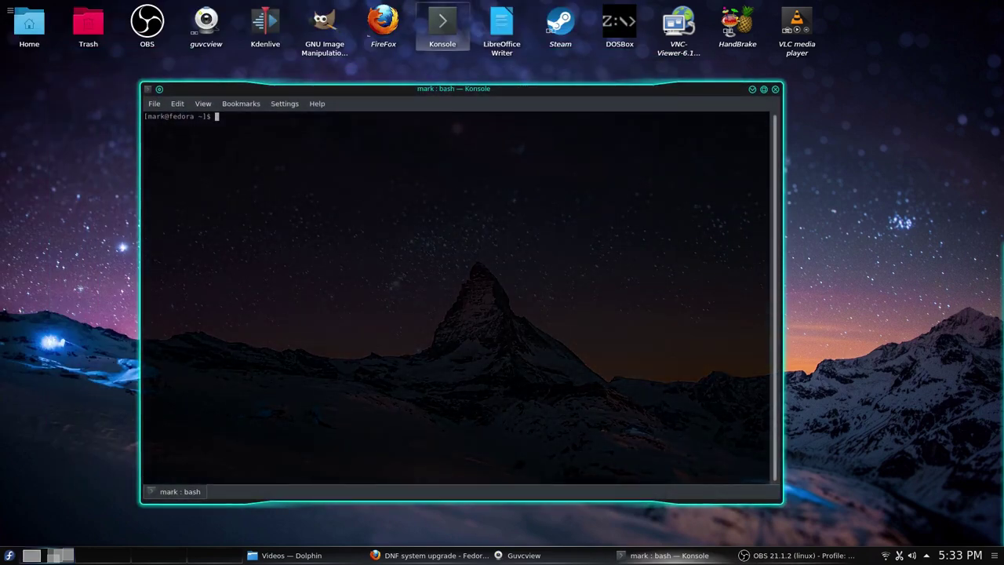
pyautogui.hotkey('ctrl', '+')
pyautogui.hotkey('ctrl', '+')
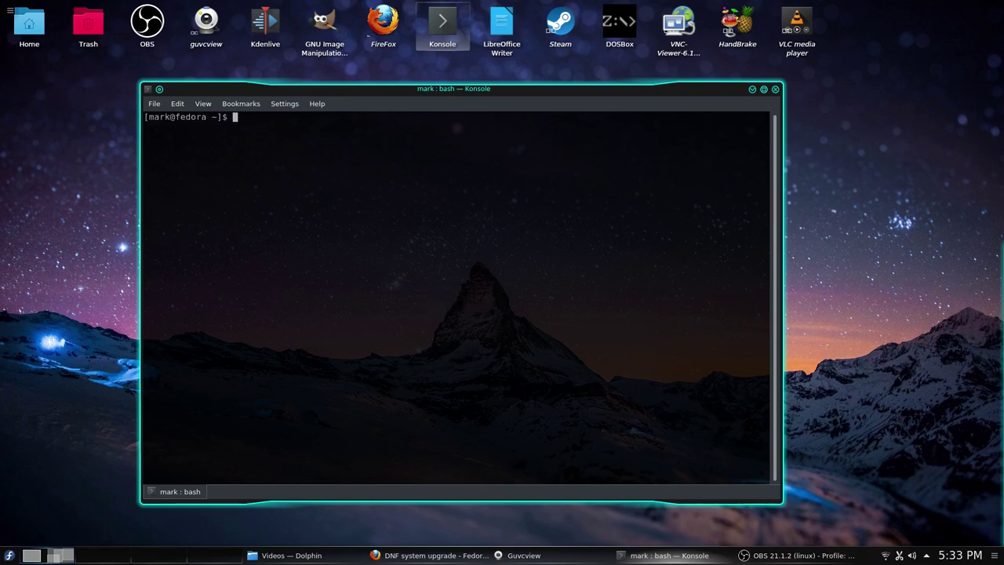
pyautogui.hotkey('ctrl', '+')
pyautogui.hotkey('ctrl', '+')
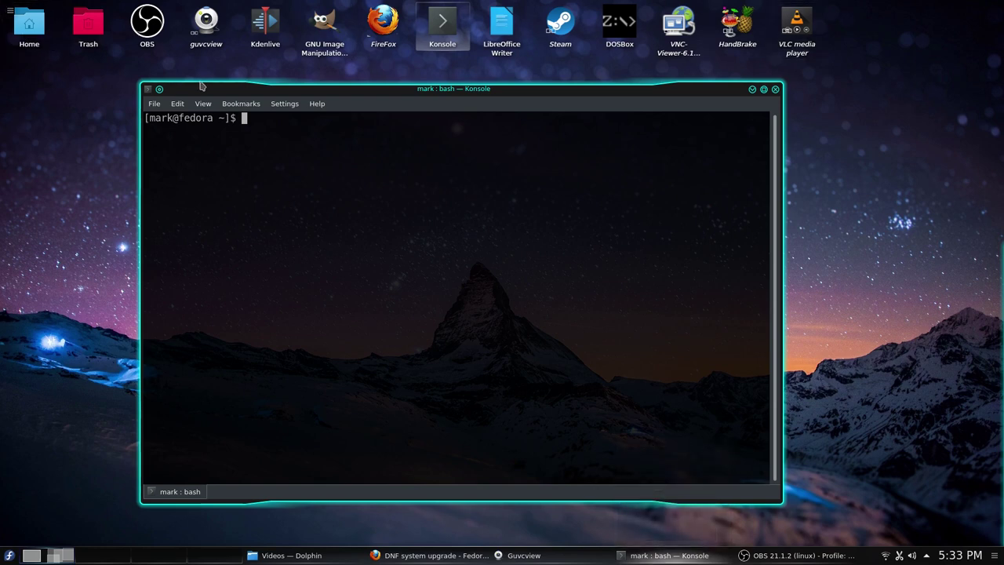
# - Open the desktop wallpaper settings and cancel them, then enlarge the terminal text further
pyautogui.rightClick(57, 110)
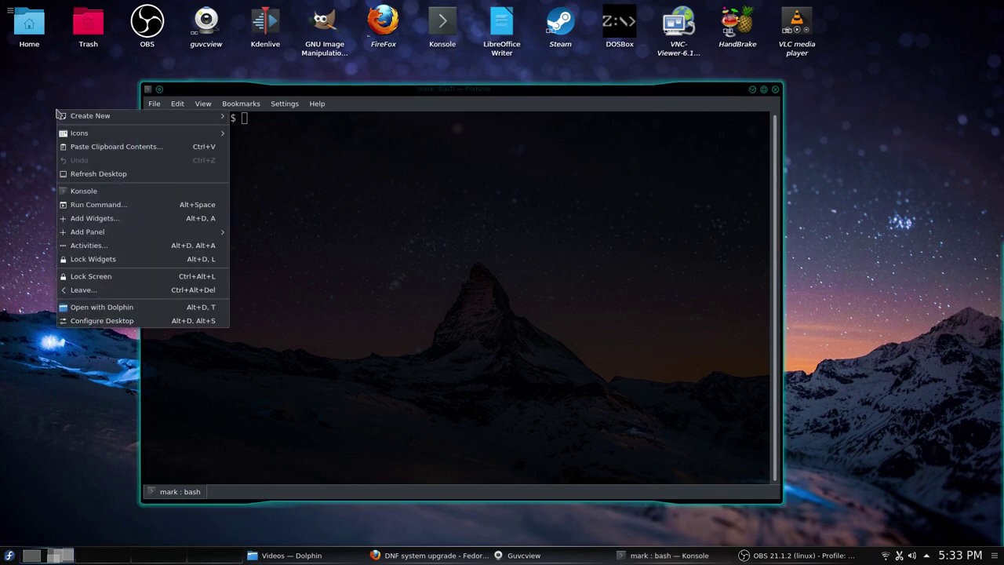
pyautogui.rightClick(18, 241)
pyautogui.rightClick(19, 242)
pyautogui.click(307, 381)
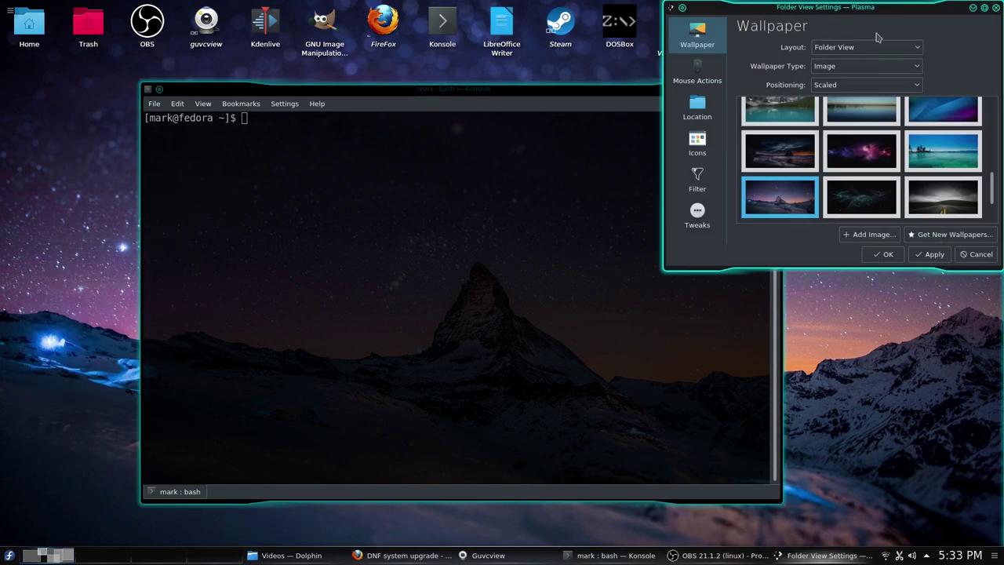
pyautogui.moveTo(915, 13); pyautogui.dragTo(695, 119)
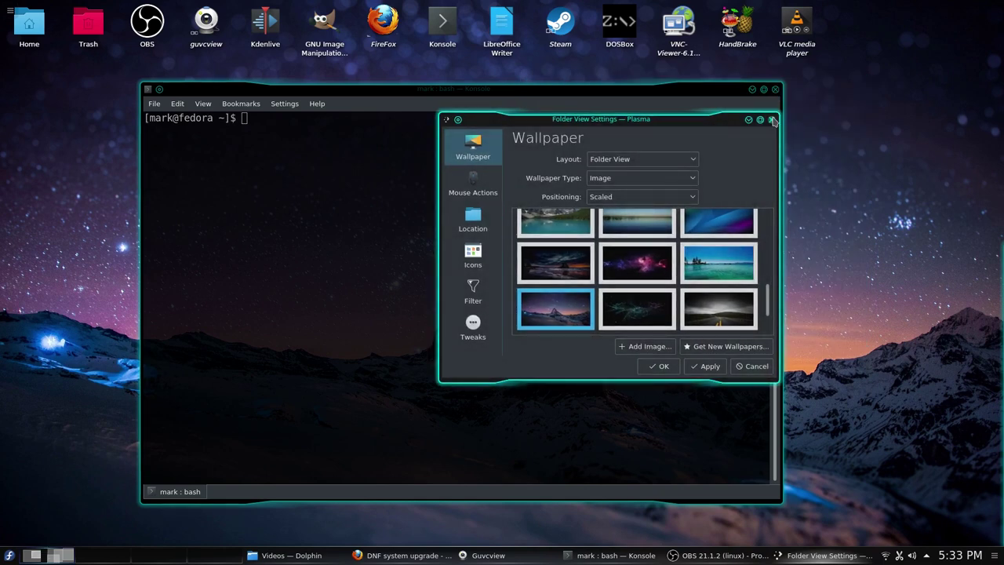
pyautogui.press('Escape')
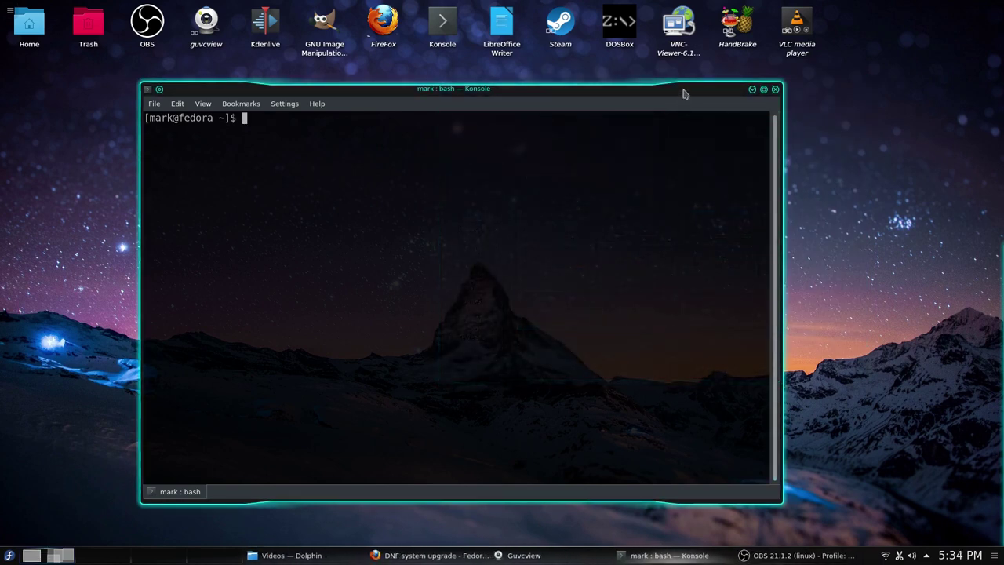
pyautogui.hotkey('ctrl', '+')
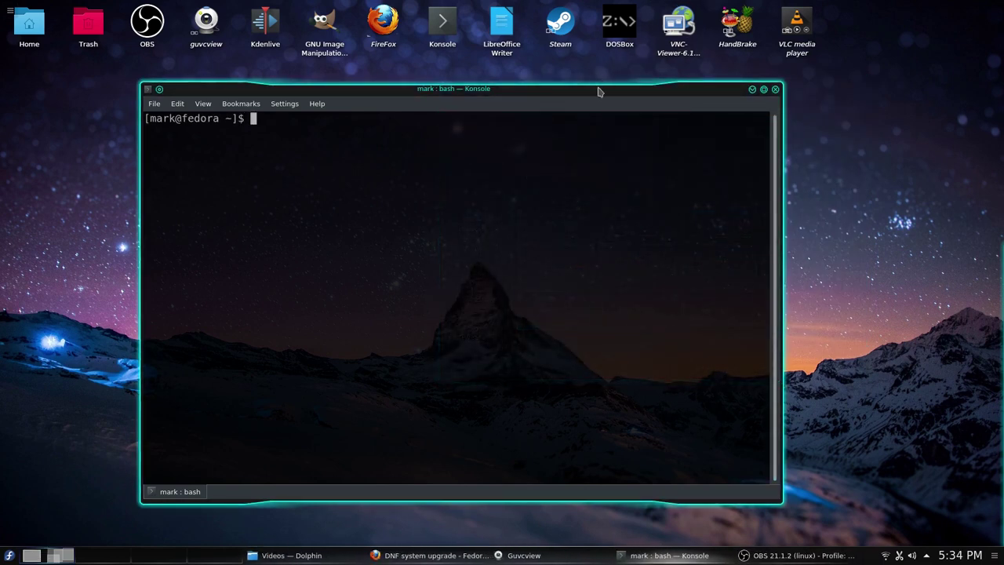
pyautogui.moveTo(599, 92); pyautogui.dragTo(609, 95)
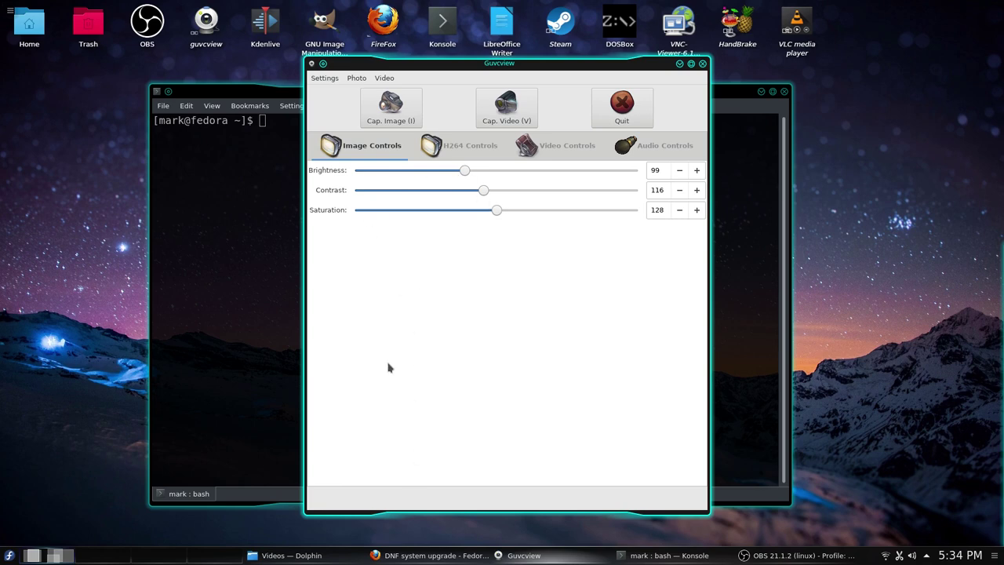
# - Look over Guvcview's H264 Controls tab, then return to Image Controls
pyautogui.click(444, 157)
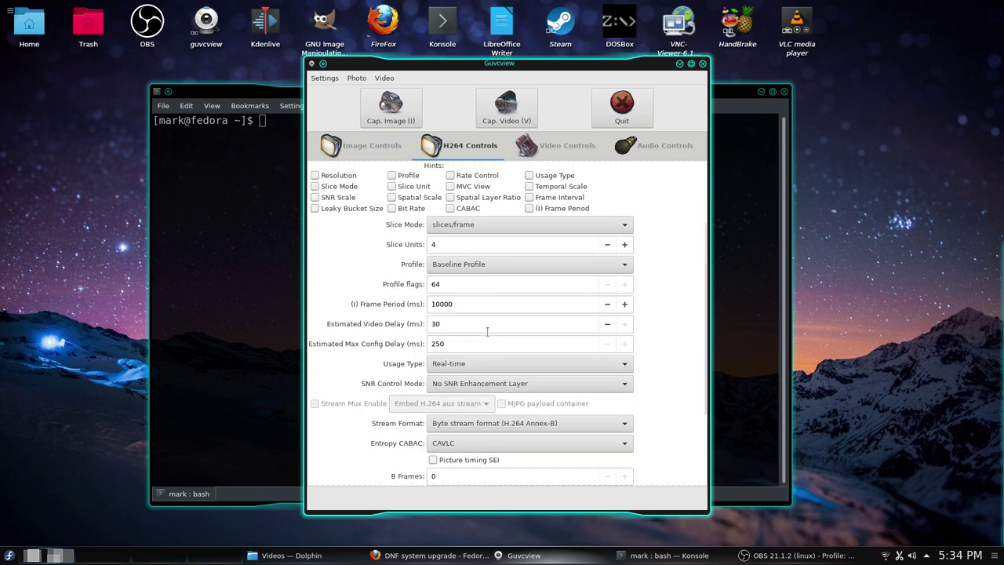
pyautogui.scroll(3, 704, 314)
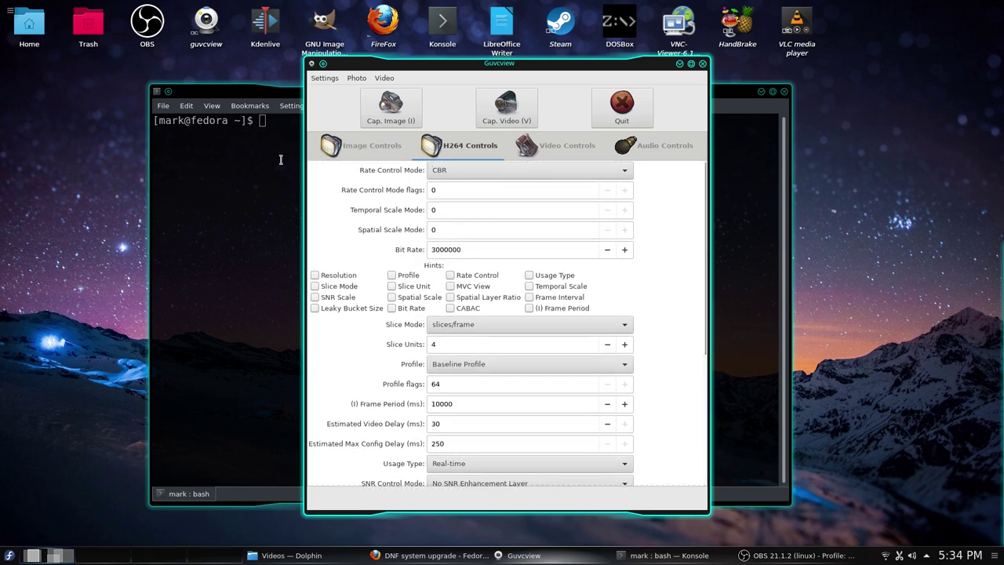
pyautogui.click(367, 147)
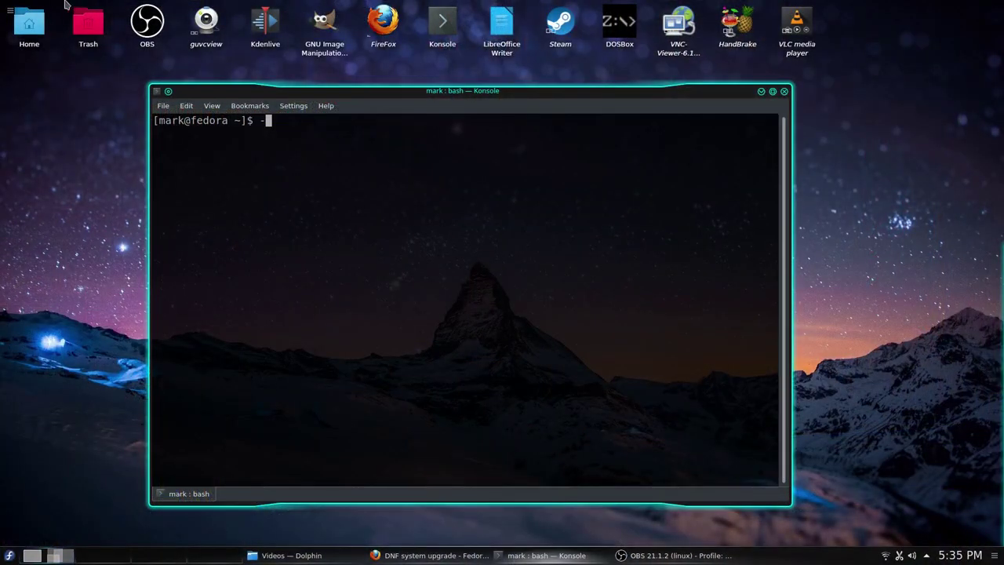
# - Launch Kdenlive, confirm version 17.12.3 in About Kdenlive, then show File > Open Recent
pyautogui.click(265, 24)
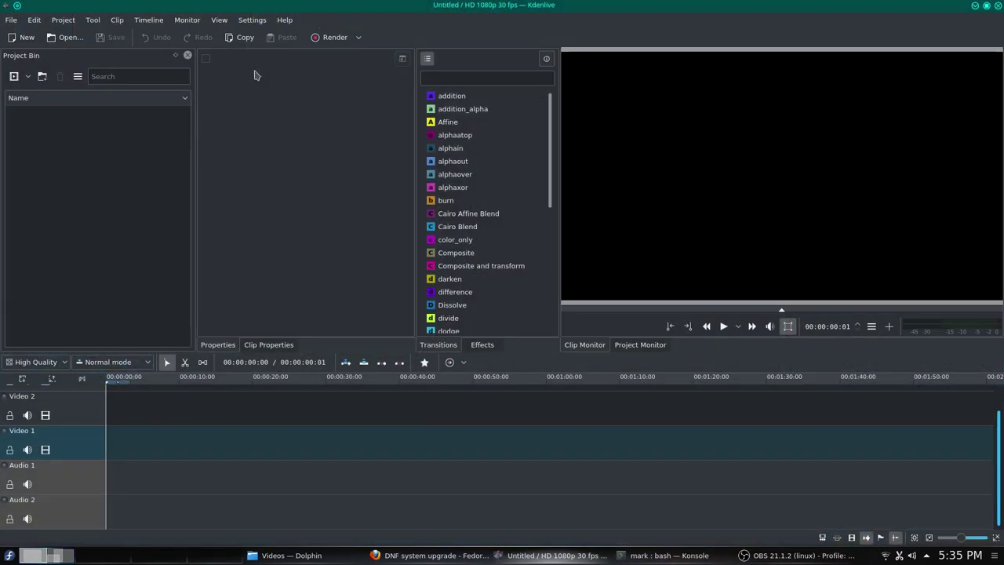
pyautogui.click(284, 19)
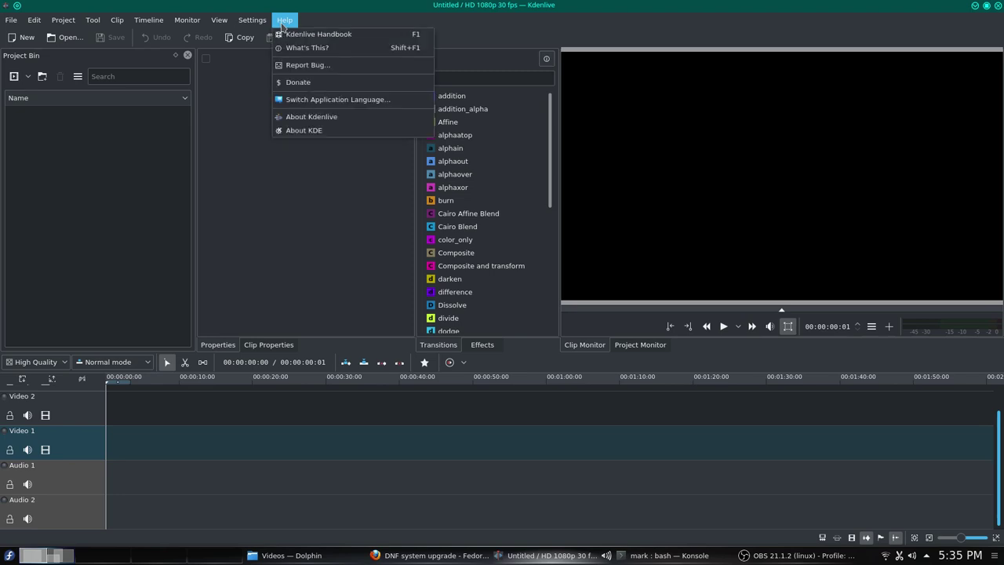
pyautogui.click(308, 116)
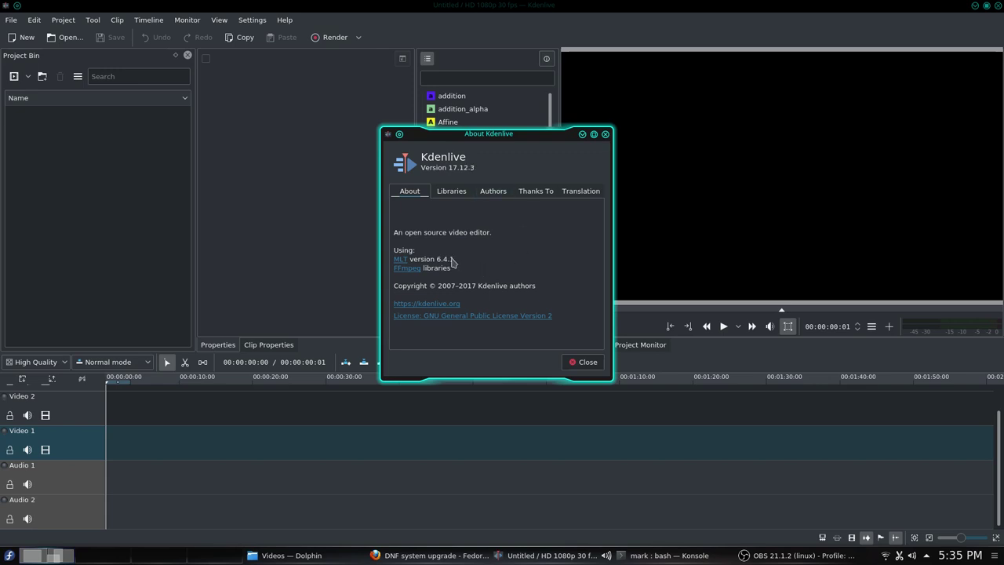
pyautogui.moveTo(452, 261); pyautogui.dragTo(490, 257)
pyautogui.click(582, 363)
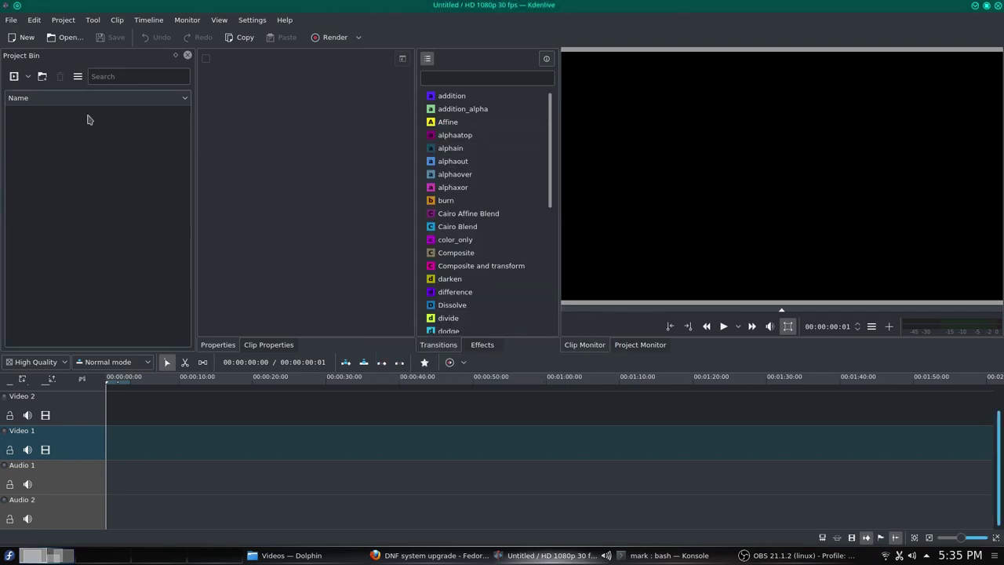
pyautogui.click(11, 20)
pyautogui.moveTo(31, 62)
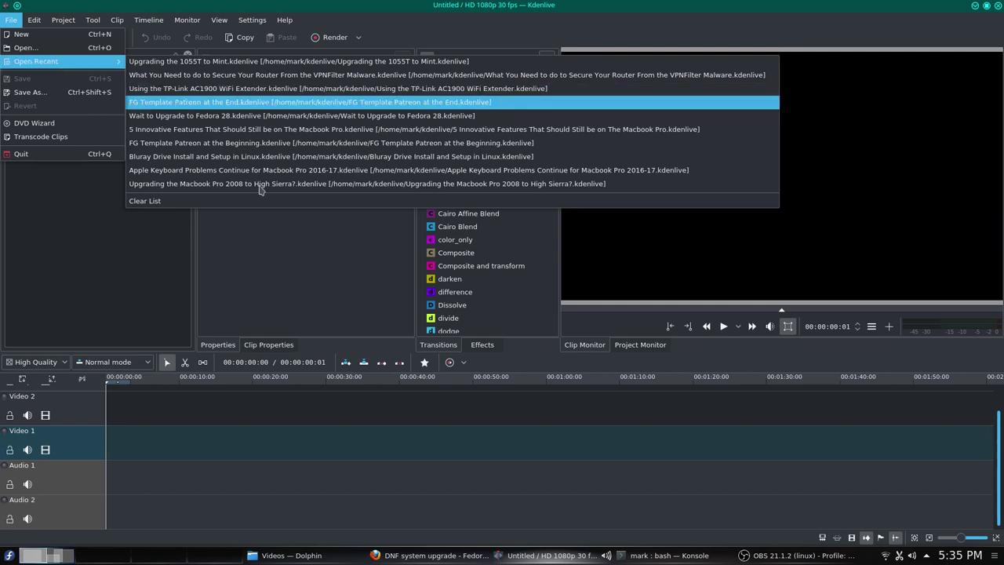
# - Open FG Template Patreon at the End, play a few seconds from near the start, and quit unsaved
pyautogui.click(186, 106)
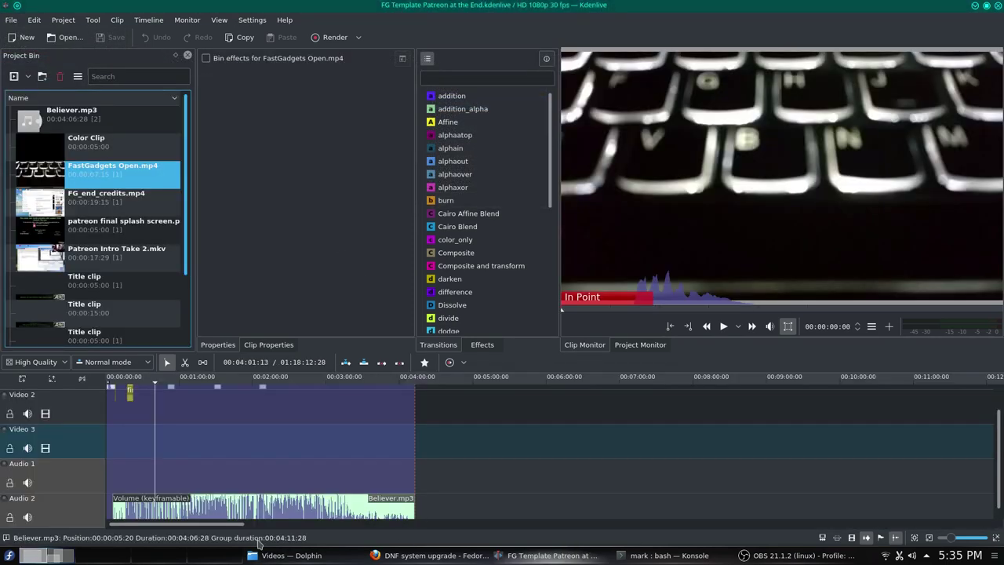
pyautogui.moveTo(226, 524); pyautogui.dragTo(189, 524)
pyautogui.scroll(2, 997, 458)
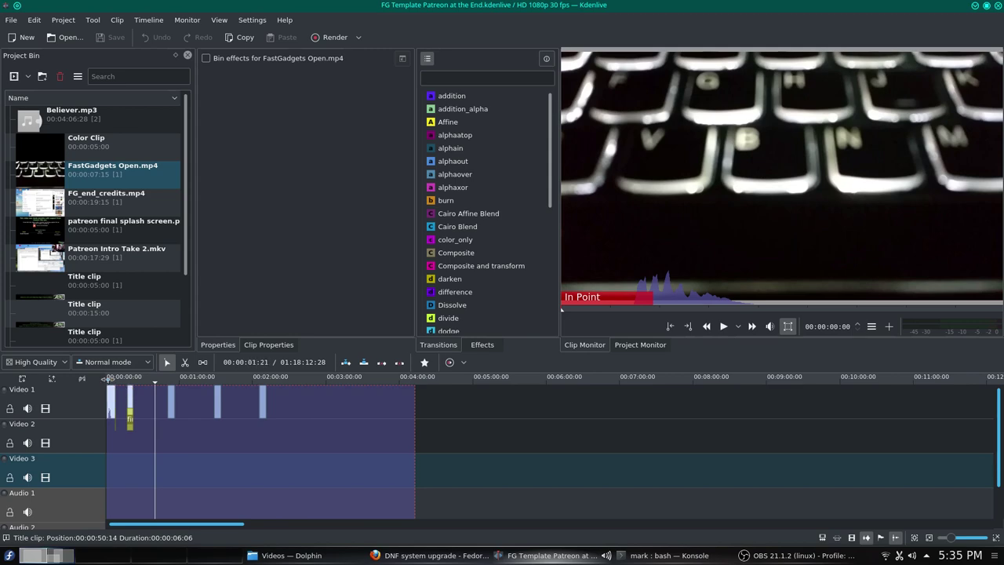
pyautogui.click(109, 380)
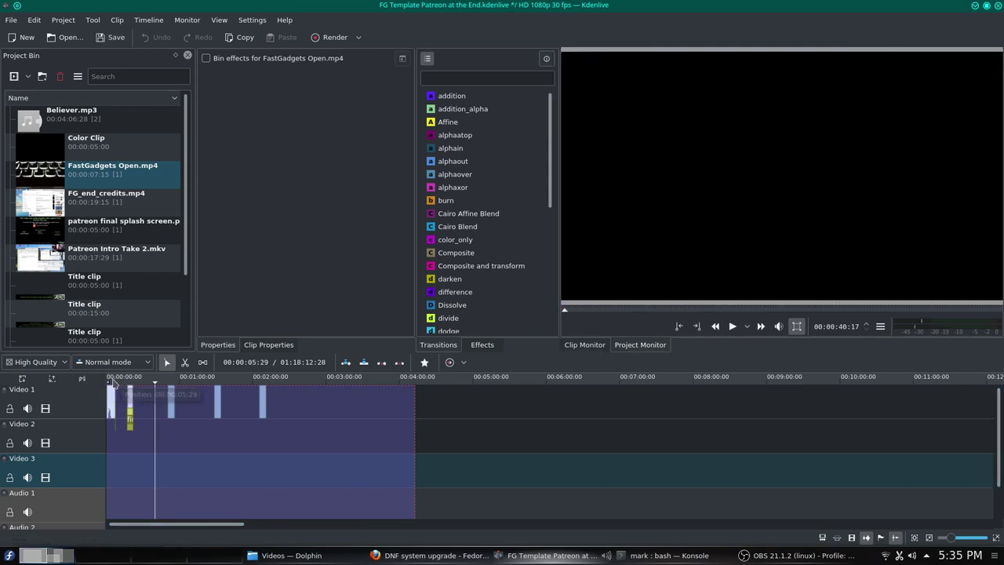
pyautogui.click(112, 382)
pyautogui.press('space')
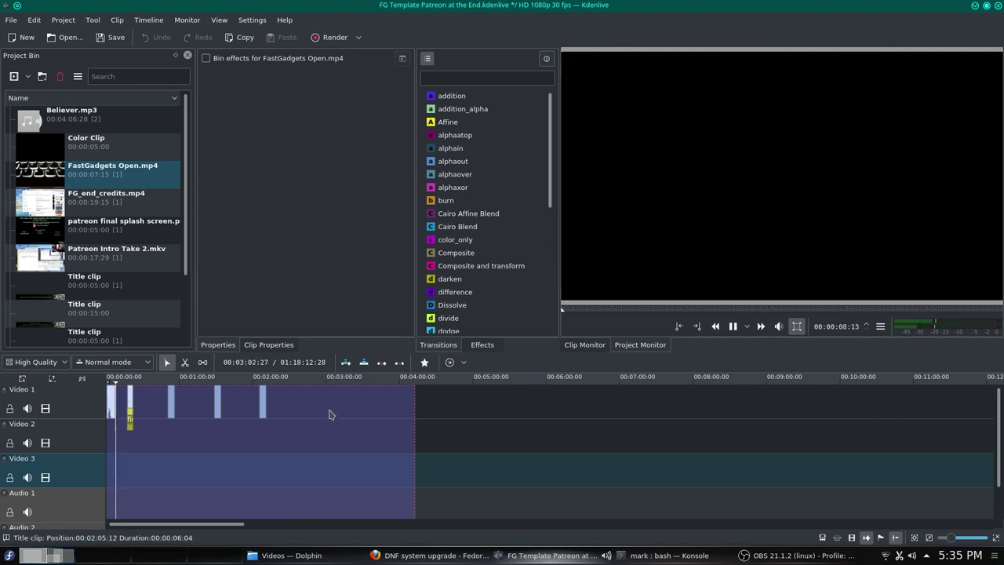
pyautogui.press('space')
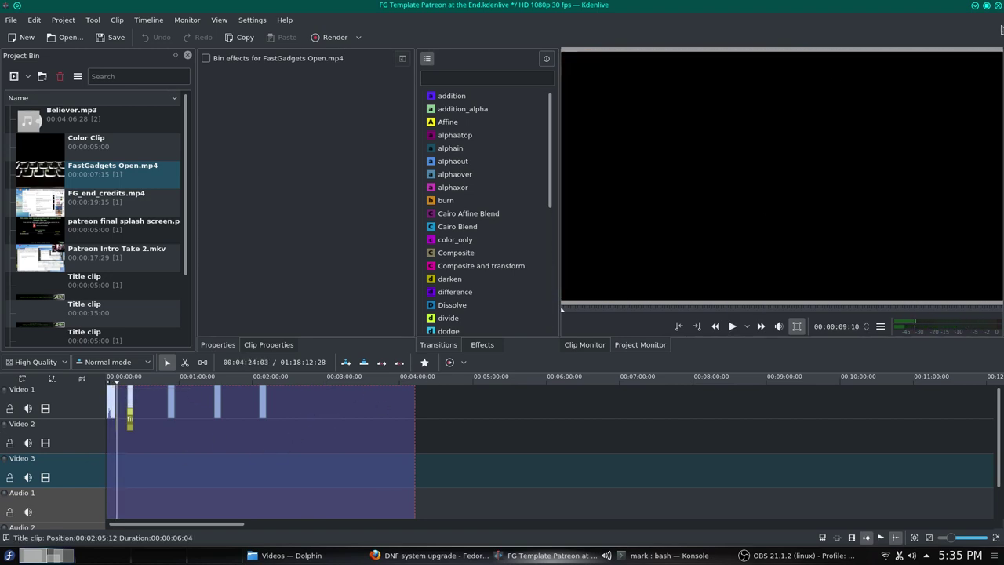
pyautogui.click(998, 6)
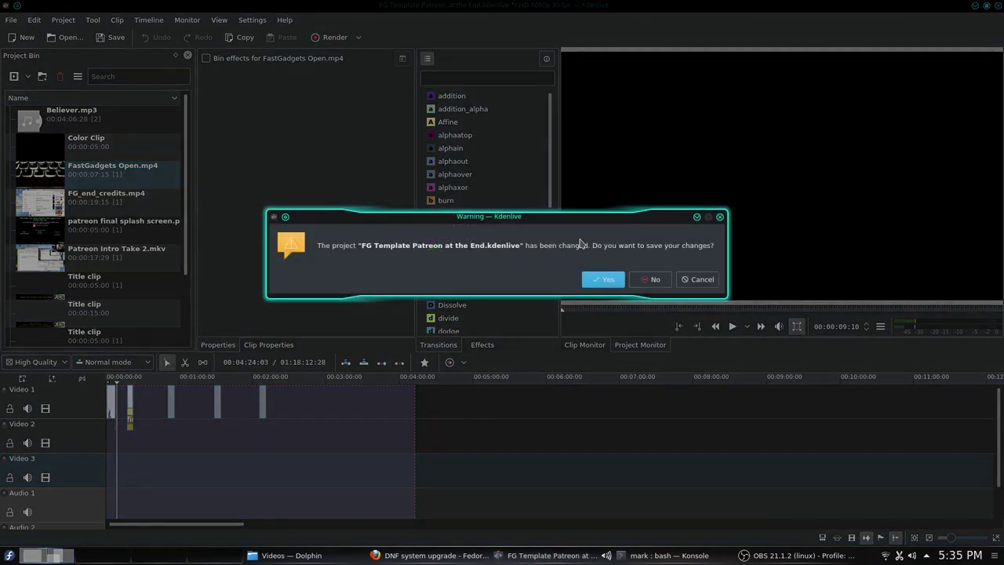
pyautogui.click(660, 281)
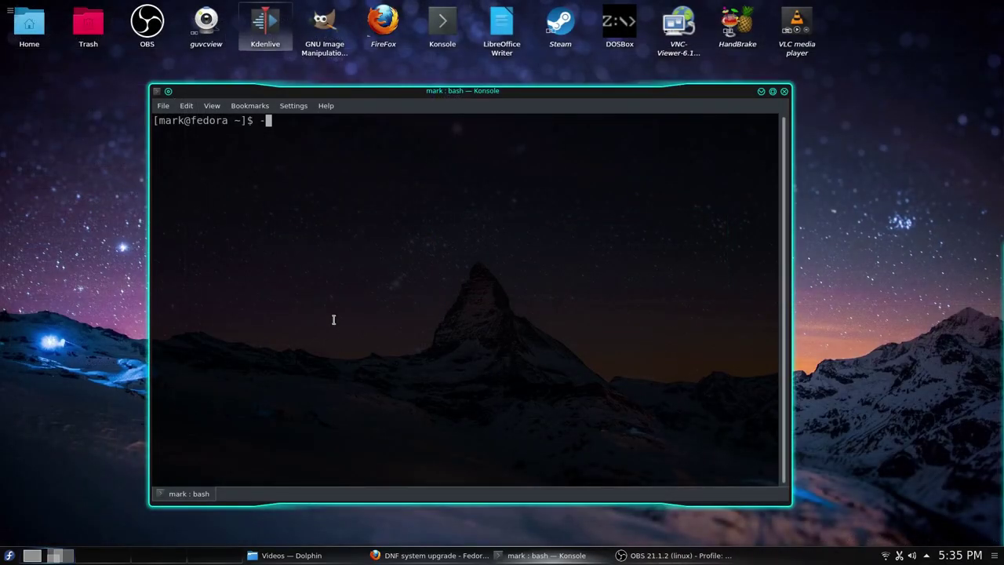
pyautogui.press('BackSpace')
pyautogui.click(264, 32)
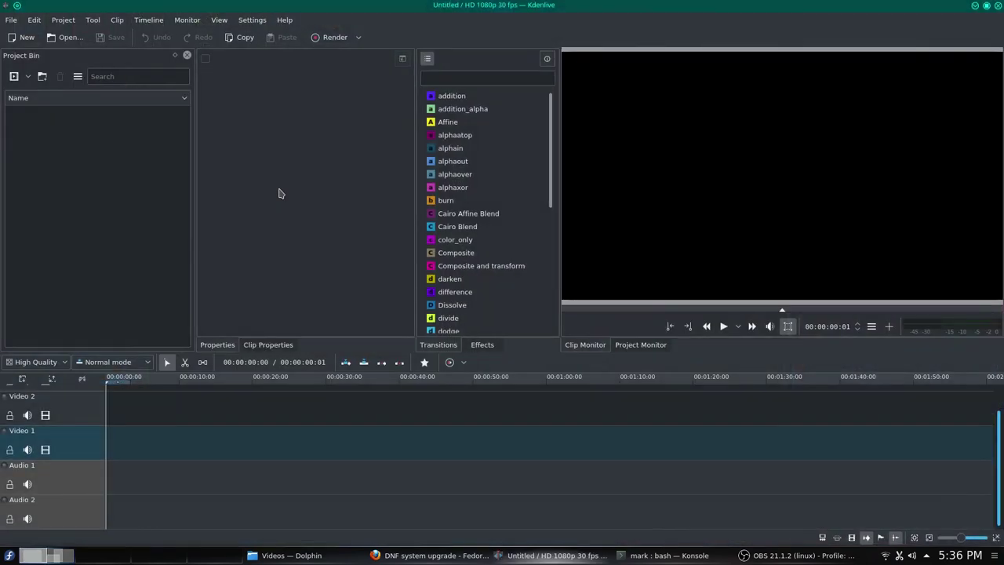
pyautogui.click(284, 20)
pyautogui.click(292, 129)
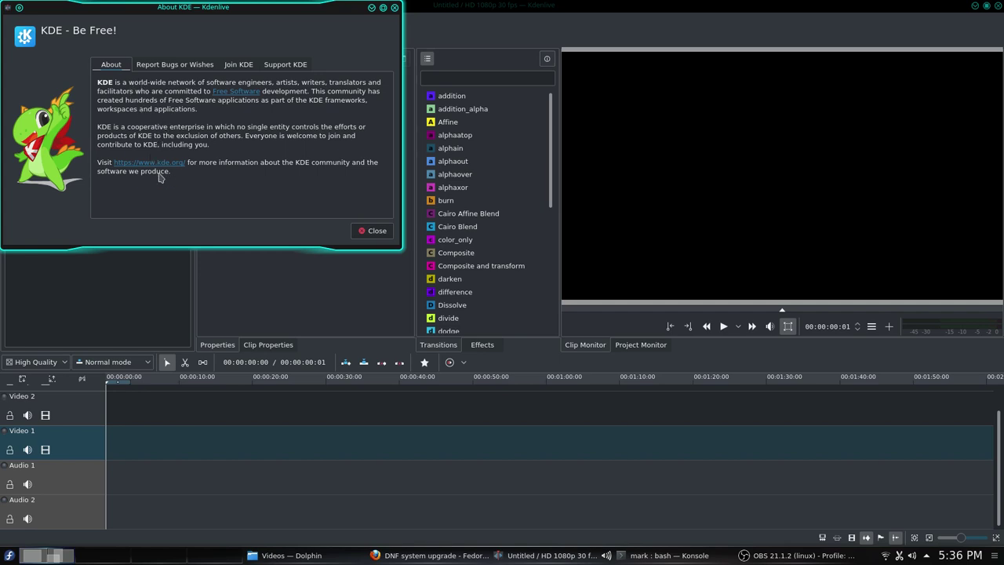
pyautogui.click(170, 65)
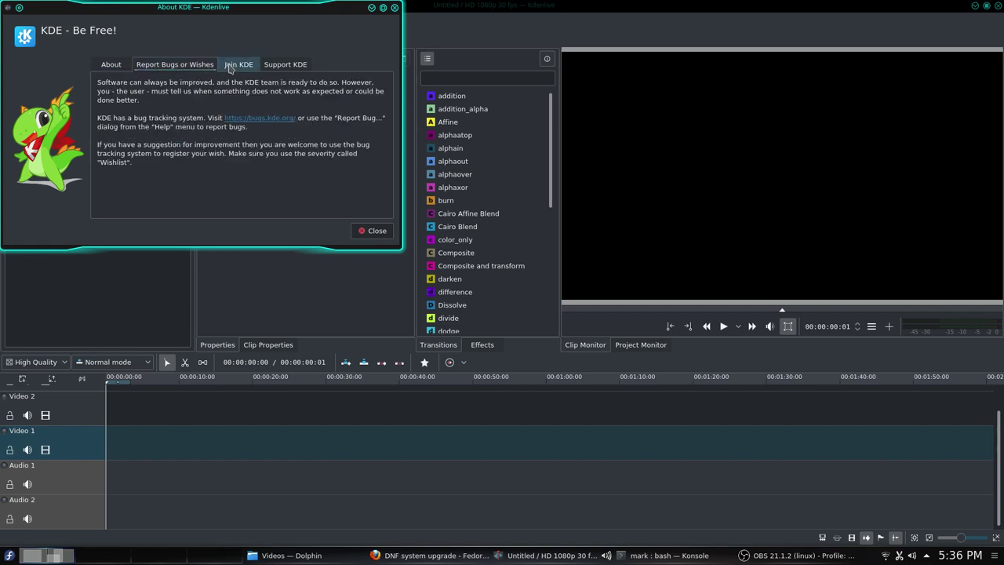
pyautogui.click(230, 68)
pyautogui.click(284, 64)
pyautogui.click(376, 232)
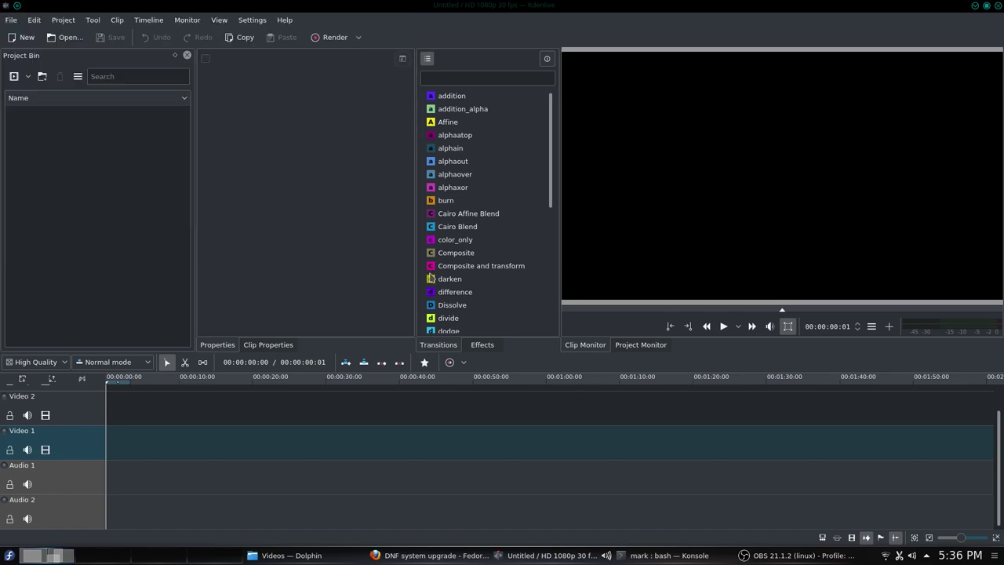
pyautogui.click(998, 6)
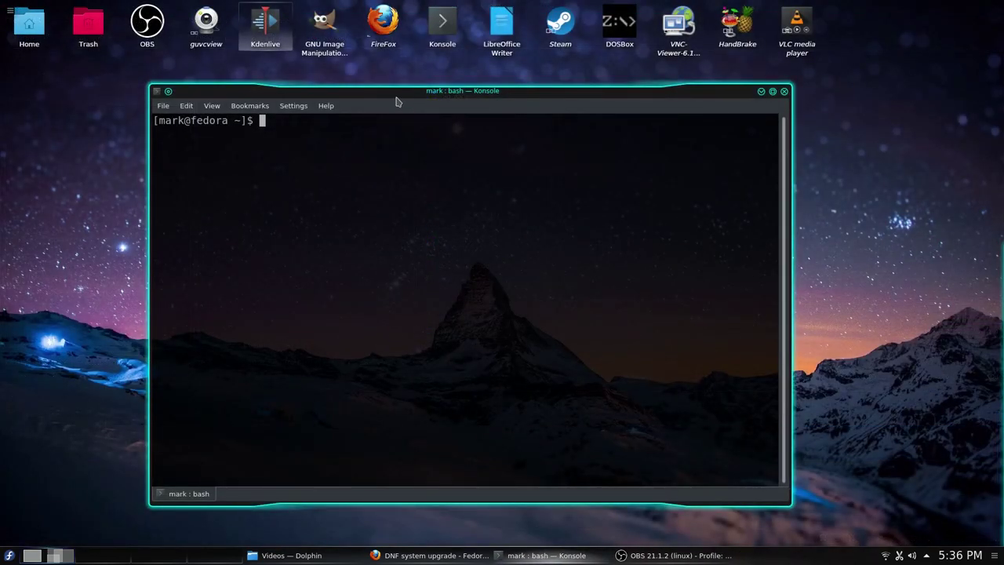
# - Run sudo install dnf-plugin-system-upgrade with the sudo password, missing the dnf command
pyautogui.click(314, 257)
pyautogui.write('sudo install de')
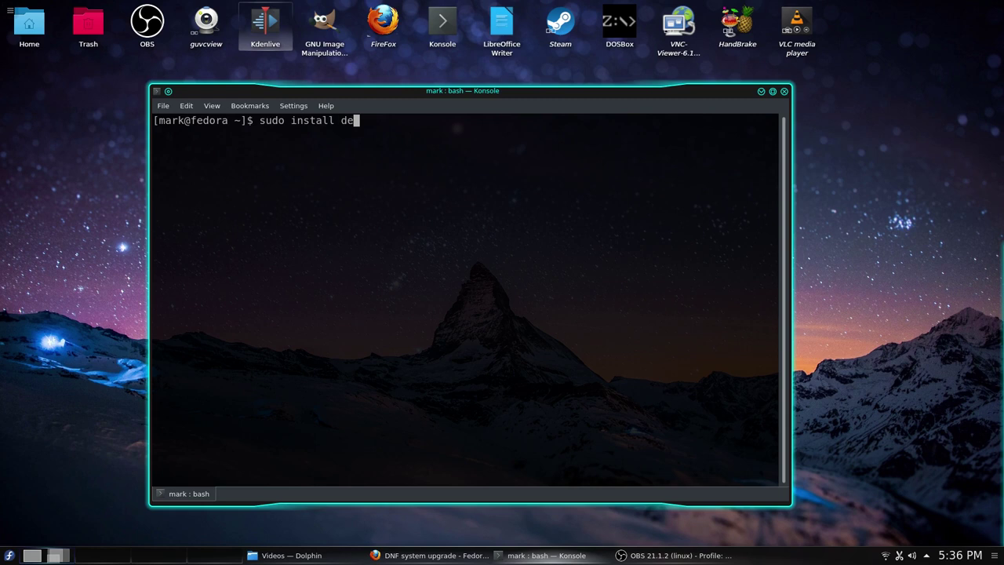
pyautogui.write('f-plugin')
pyautogui.write(' --ref')
pyautogui.press('BackSpace')
pyautogui.press('BackSpace')
pyautogui.press('BackSpace')
pyautogui.press('BackSpace')
pyautogui.press('BackSpace')
pyautogui.press('BackSpace')
pyautogui.write('-system-upgrade')
pyautogui.press('Return')
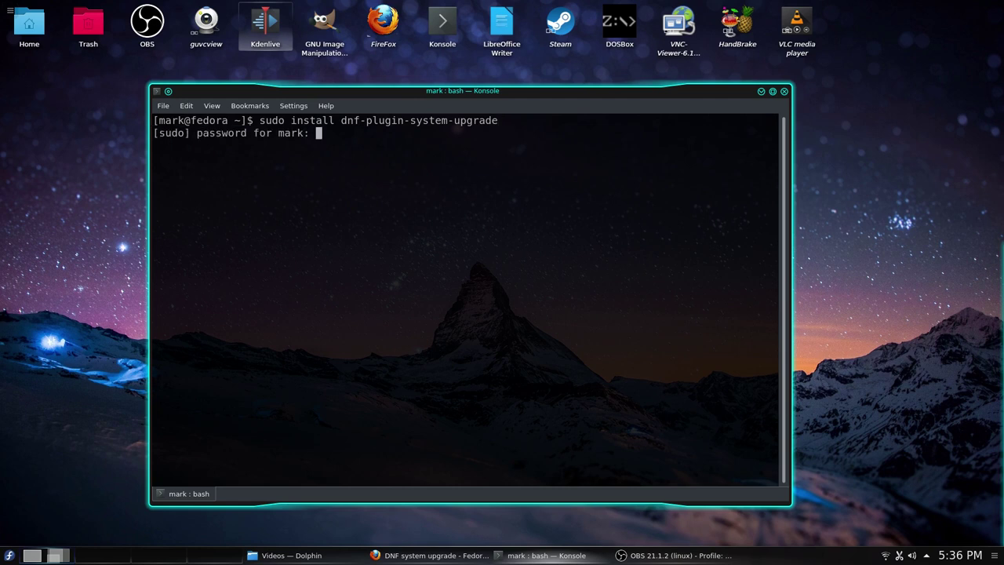
pyautogui.press('Return')
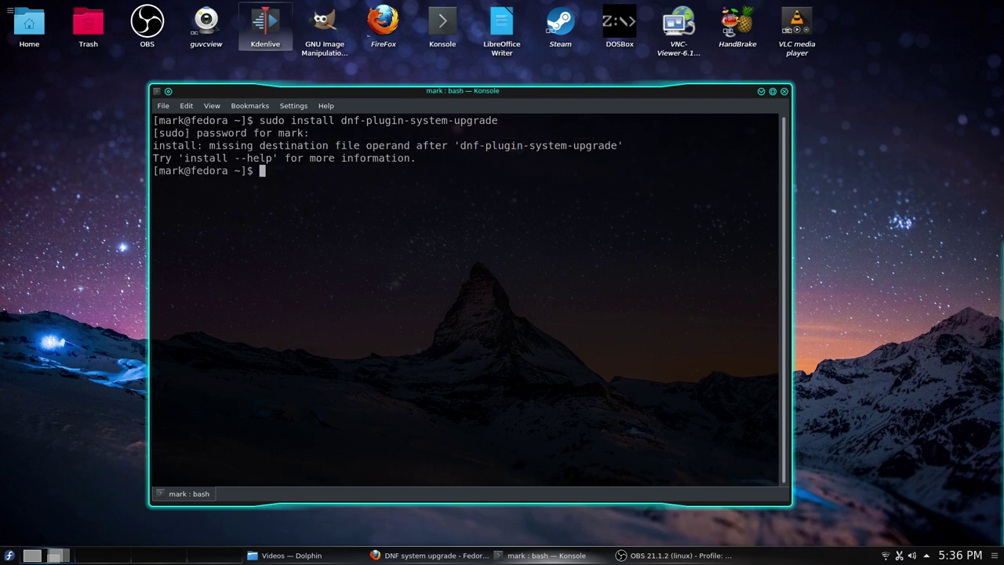
# - Recall the command, insert dnf before install, and rerun sudo dnf install dnf-plugin-system-upgrade
pyautogui.press('Up')
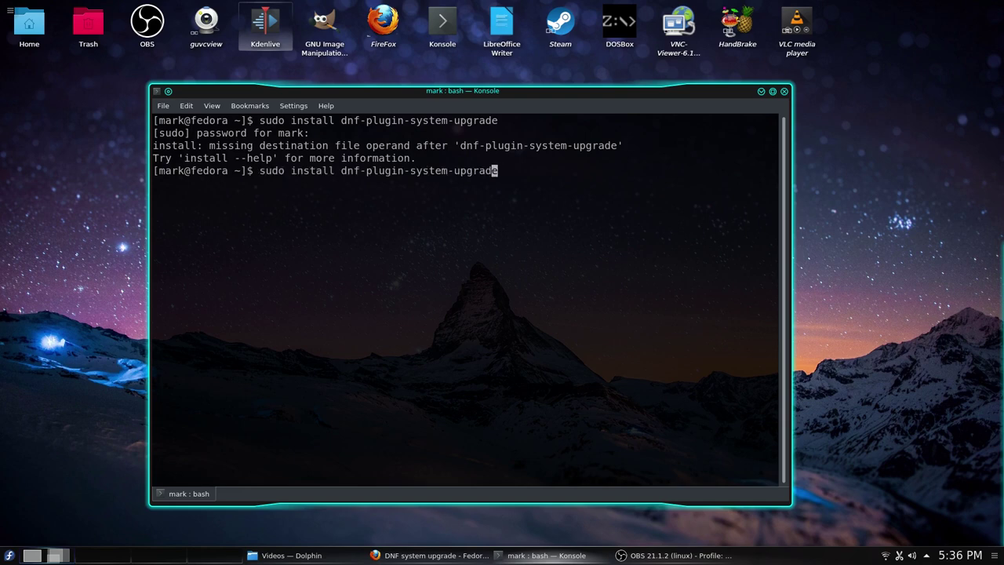
pyautogui.press('Right')
pyautogui.press('Left')
pyautogui.press('Left')
pyautogui.press('Left')
pyautogui.press('Left')
pyautogui.press('Left')
pyautogui.press('Left')
pyautogui.press('Left')
pyautogui.press('Left')
pyautogui.press('Left')
pyautogui.press('Left')
pyautogui.press('Left')
pyautogui.press('Left')
pyautogui.press('Left')
pyautogui.press('Left')
pyautogui.press('Left')
pyautogui.press('Left')
pyautogui.press('Left')
pyautogui.press('Left')
pyautogui.press('Left')
pyautogui.press('Left')
pyautogui.press('Left')
pyautogui.write('dnf')
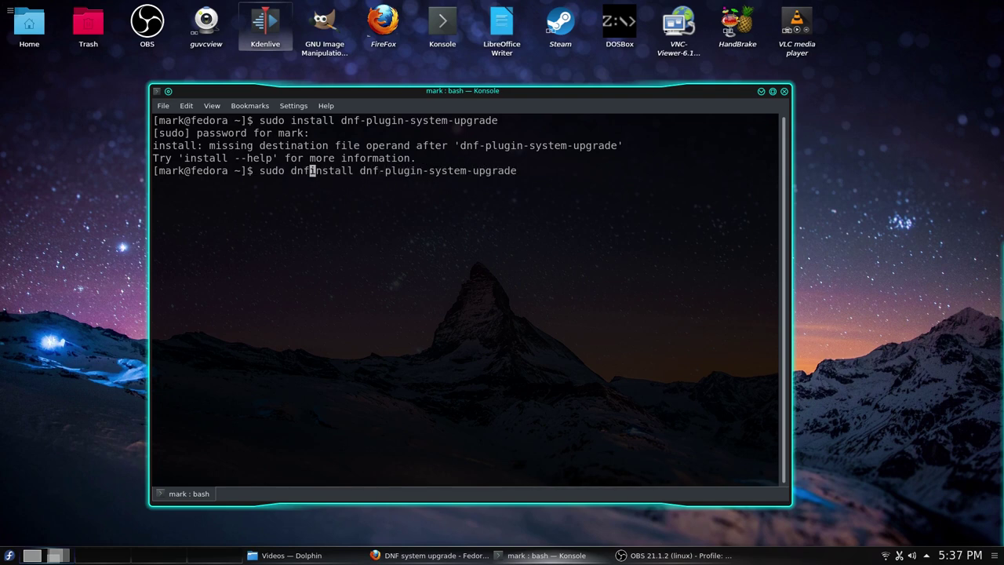
pyautogui.press('Return')
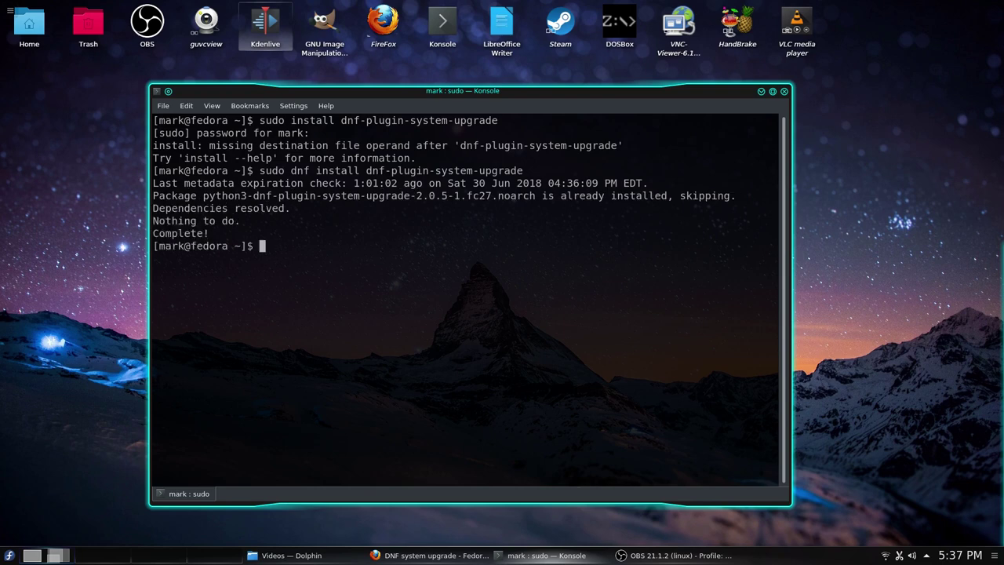
# - Run sudo dnf system-upgrade download --refresh --releasever=28, correcting typos in the options
pyautogui.write('sudo dnf system-upgrade-')
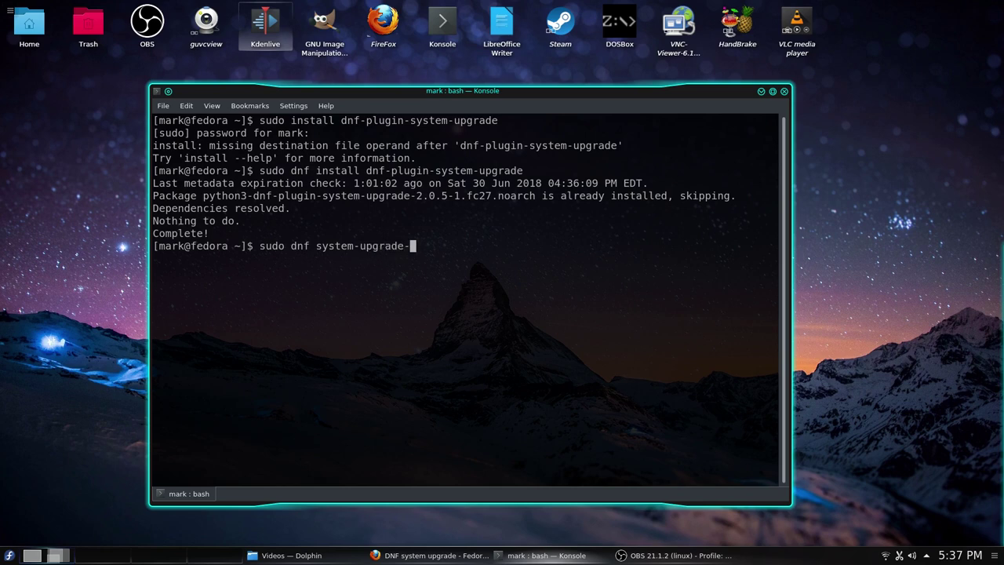
pyautogui.press('BackSpace')
pyautogui.write('download --frefre')
pyautogui.press('BackSpace')
pyautogui.press('BackSpace')
pyautogui.press('BackSpace')
pyautogui.press('BackSpace')
pyautogui.press('BackSpace')
pyautogui.press('BackSpace')
pyautogui.write('refrea')
pyautogui.write('h --release')
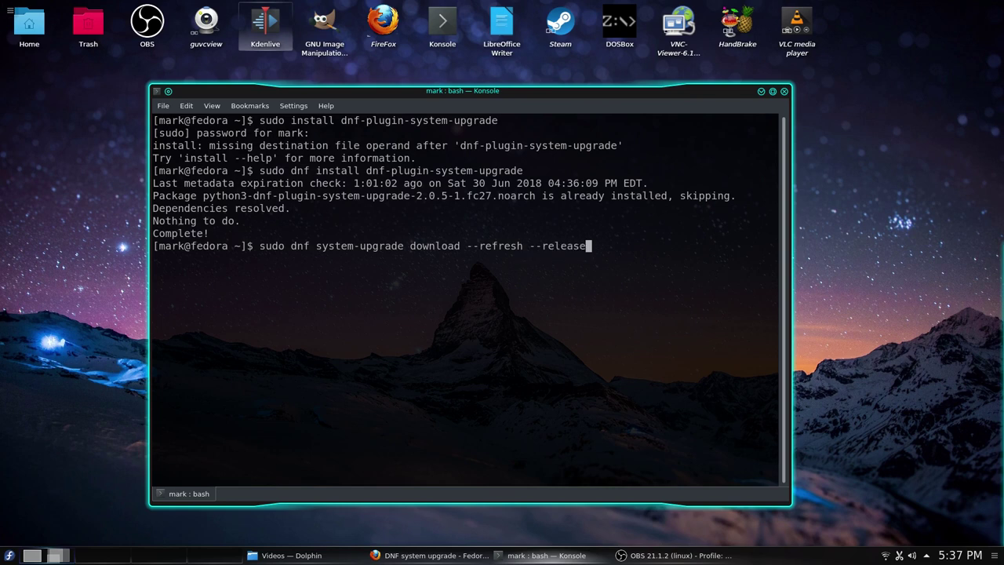
pyautogui.write('ver=28')
pyautogui.press('BackSpace')
pyautogui.write('9')
pyautogui.press('BackSpace')
pyautogui.press('BackSpace')
pyautogui.press('BackSpace')
pyautogui.press('BackSpace')
pyautogui.write('28')
pyautogui.press('Return')
# - Answer y to continue the upgrade and y to import the Fedora 28 signing key
pyautogui.write('y')
pyautogui.press('Return')
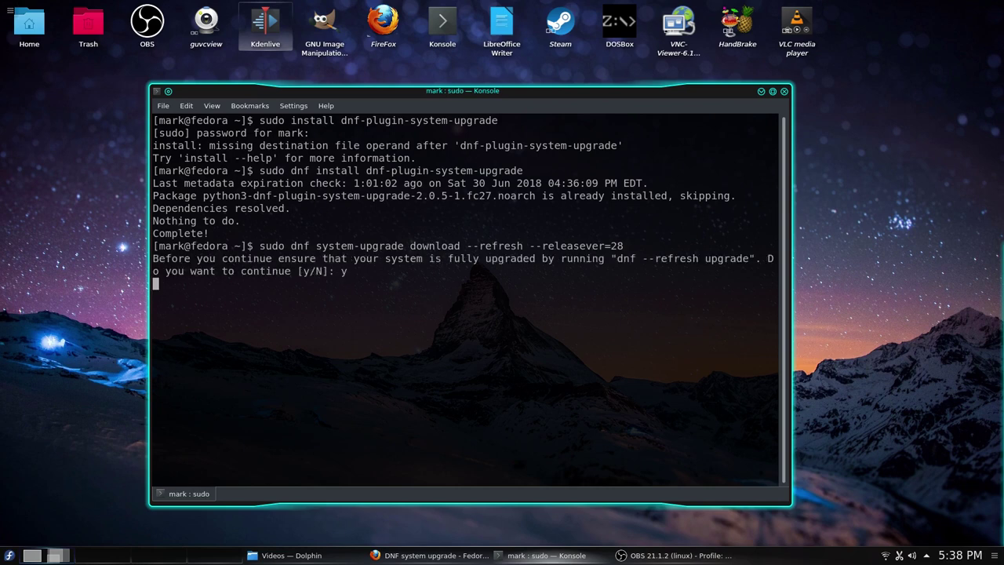
pyautogui.write('y')
pyautogui.press('Return')
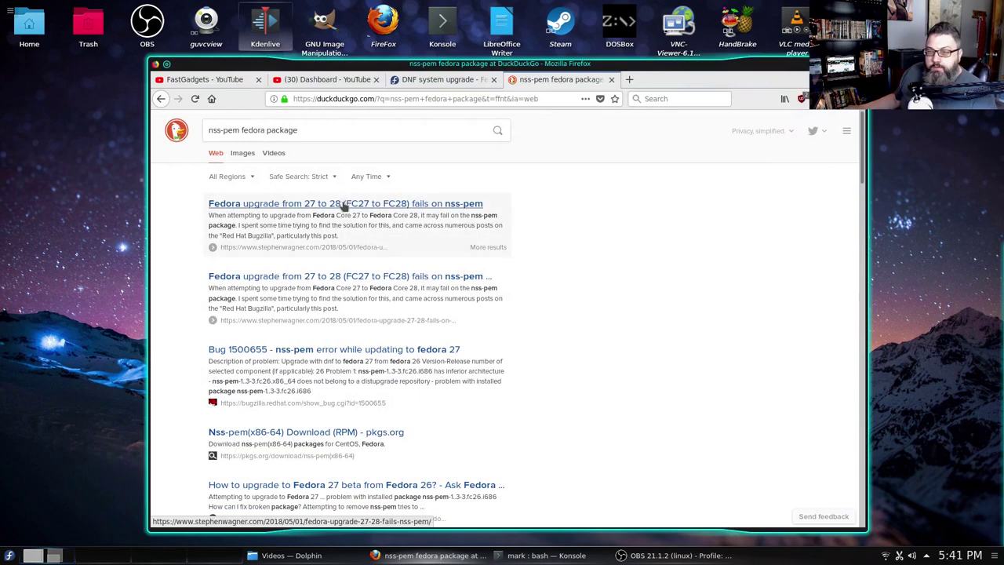
# - Copy the 'dnf install nss-pem-1.0.3-9.fc28 --releasever=28' fix command from the first search-result article
pyautogui.click(337, 204)
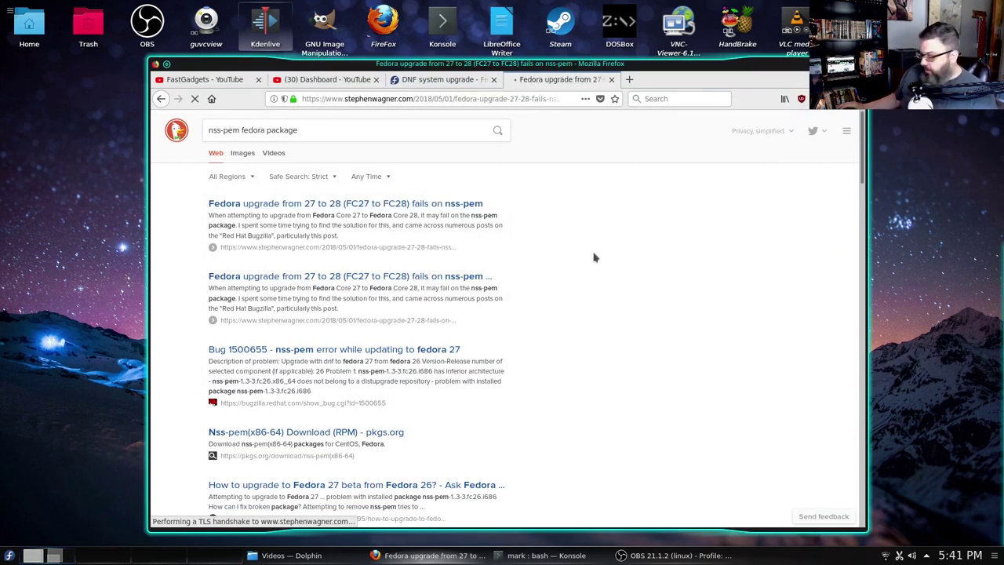
pyautogui.scroll(-2, 533, 305)
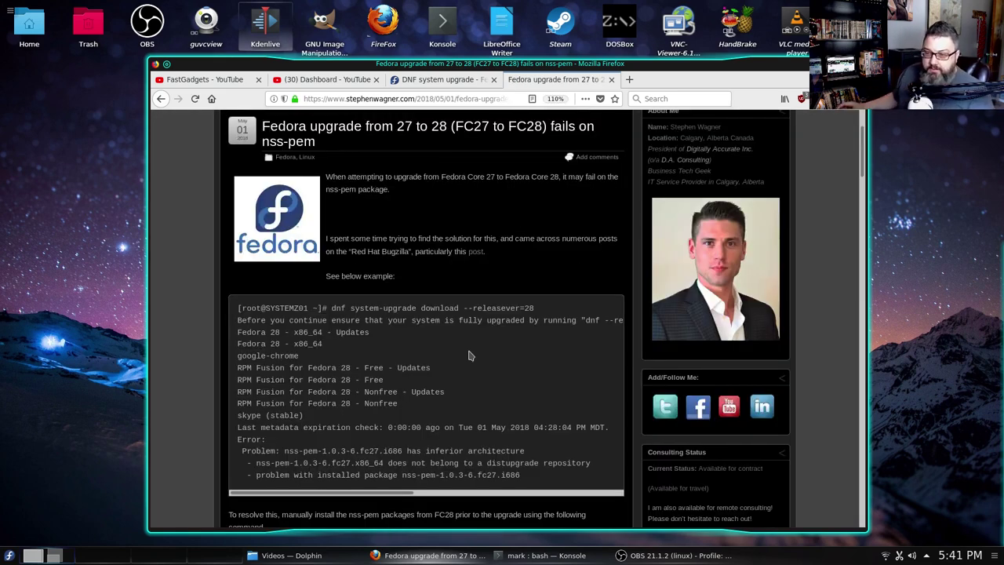
pyautogui.scroll(-4, 258, 294)
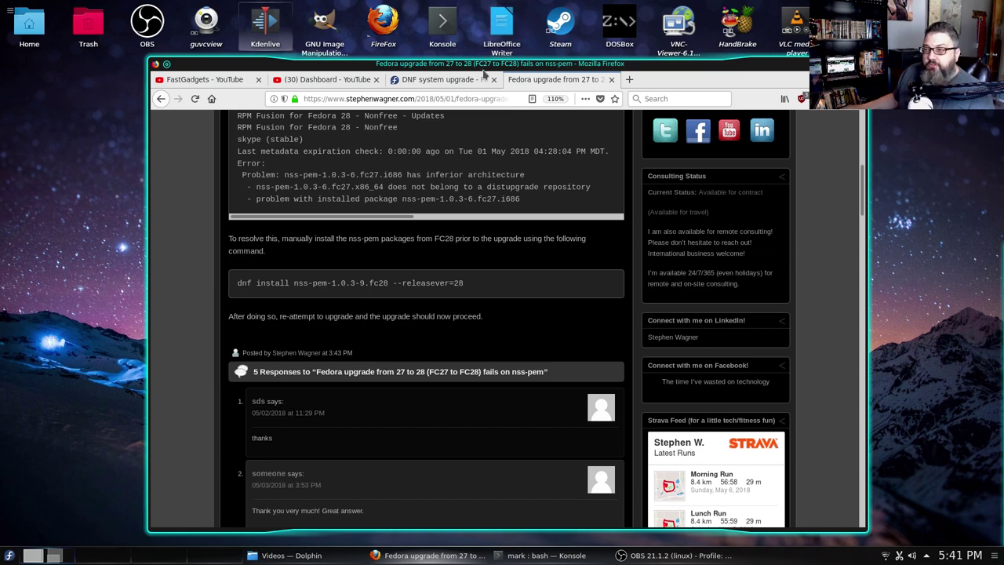
pyautogui.moveTo(236, 286); pyautogui.dragTo(469, 284)
pyautogui.rightClick(441, 284)
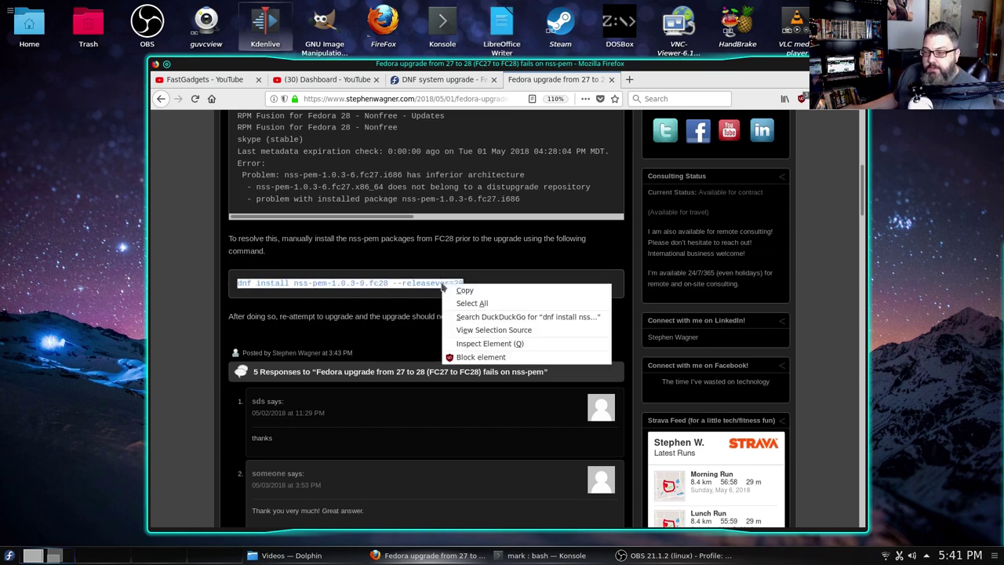
pyautogui.click(459, 289)
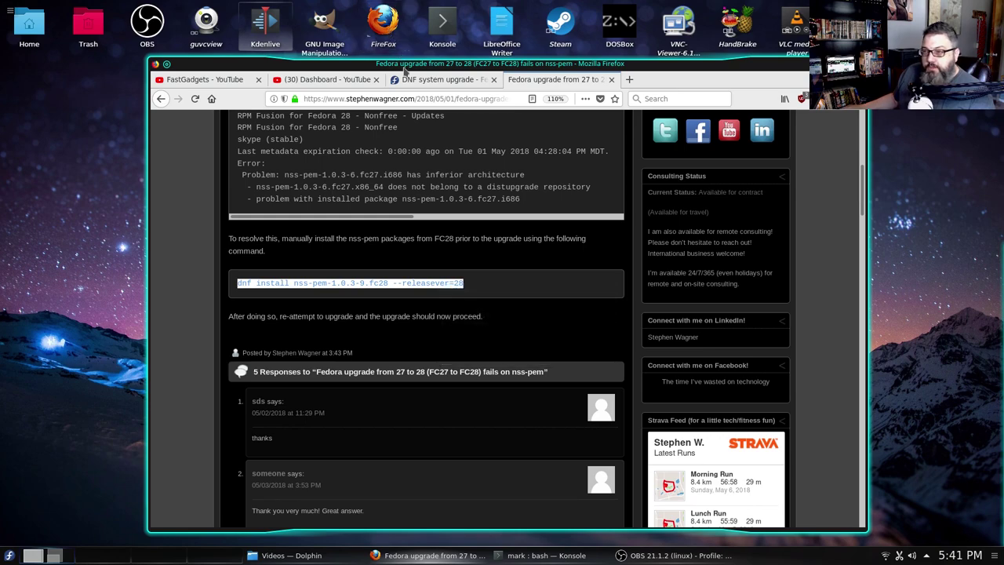
pyautogui.hotkey('alt', 'Tab')
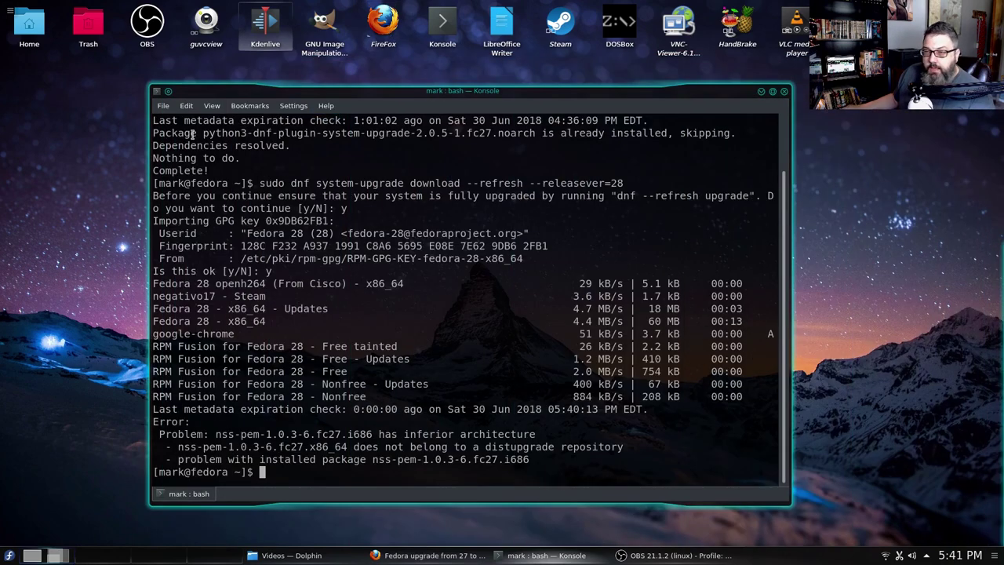
# - Run the pasted nss-pem-1.0.3-9.fc28 install command with sudo and accept the Fedora 28 key
pyautogui.click(185, 105)
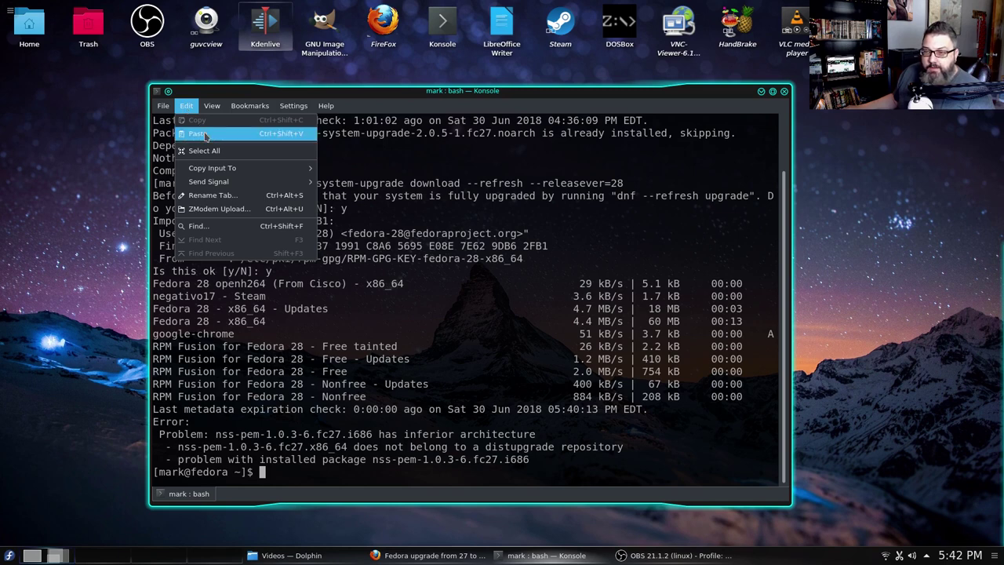
pyautogui.click(202, 133)
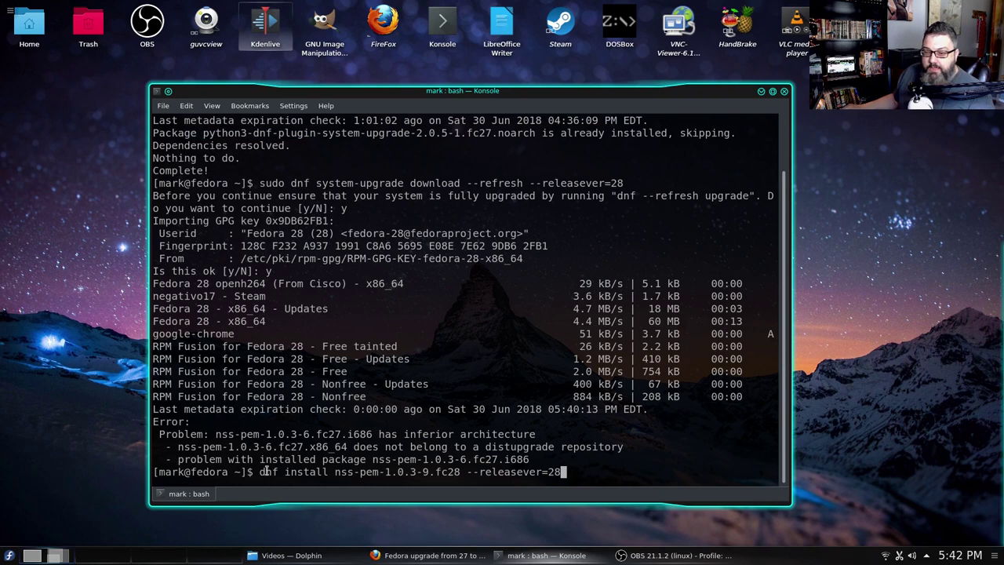
pyautogui.press('Left')
pyautogui.press('Left')
pyautogui.press('Left')
pyautogui.press('Left')
pyautogui.press('Left')
pyautogui.press('Left')
pyautogui.press('Left')
pyautogui.press('Left')
pyautogui.press('Left')
pyautogui.press('Left')
pyautogui.press('Left')
pyautogui.press('Left')
pyautogui.press('Left')
pyautogui.press('Left')
pyautogui.press('Left')
pyautogui.press('Left')
pyautogui.press('Left')
pyautogui.press('Left')
pyautogui.press('Left')
pyautogui.press('Left')
pyautogui.press('Left')
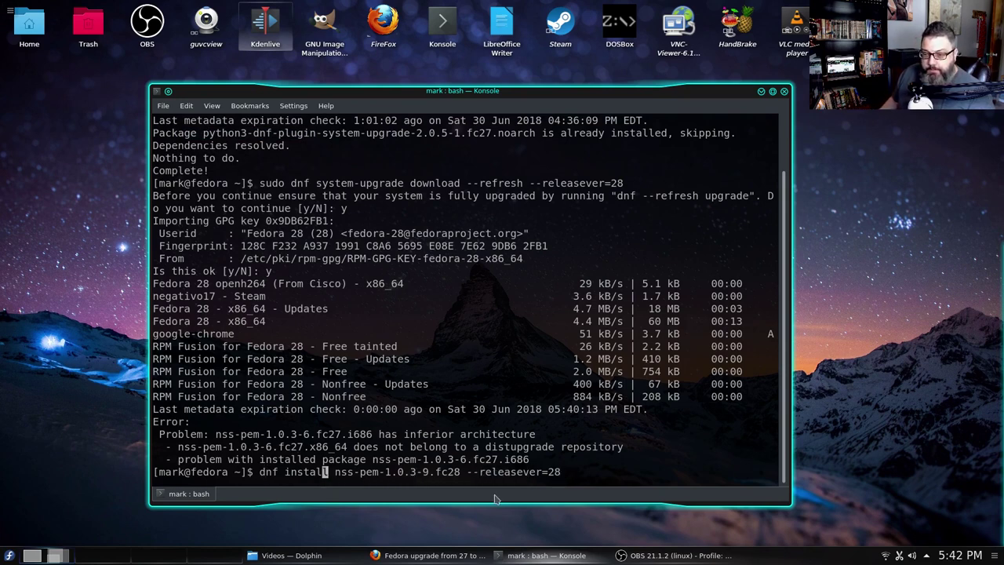
pyautogui.press('Left')
pyautogui.press('Left')
pyautogui.press('Left')
pyautogui.press('Left')
pyautogui.press('Left')
pyautogui.press('Left')
pyautogui.press('Left')
pyautogui.press('Left')
pyautogui.press('Left')
pyautogui.write('sudo')
pyautogui.press('Return')
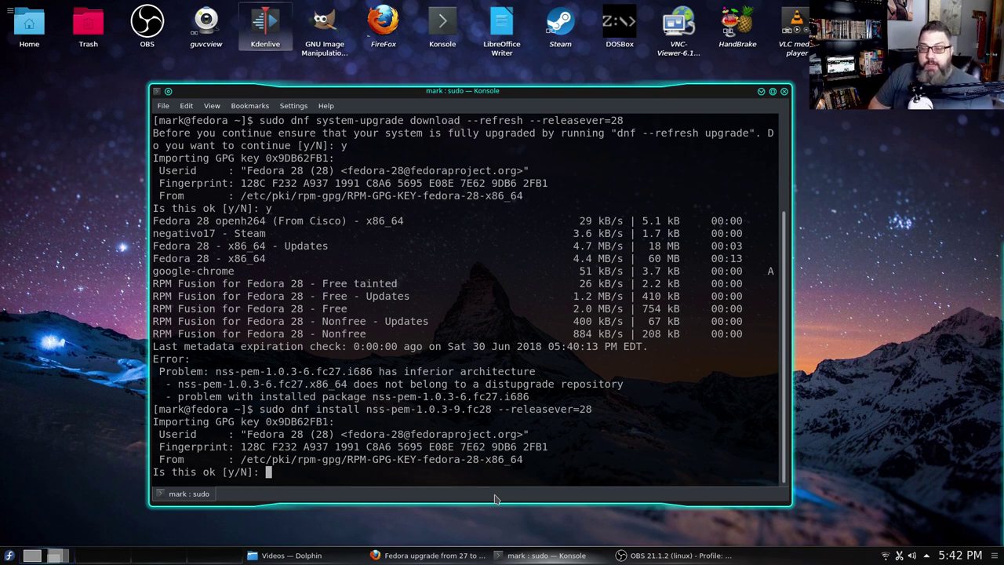
pyautogui.write('y')
pyautogui.press('Return')
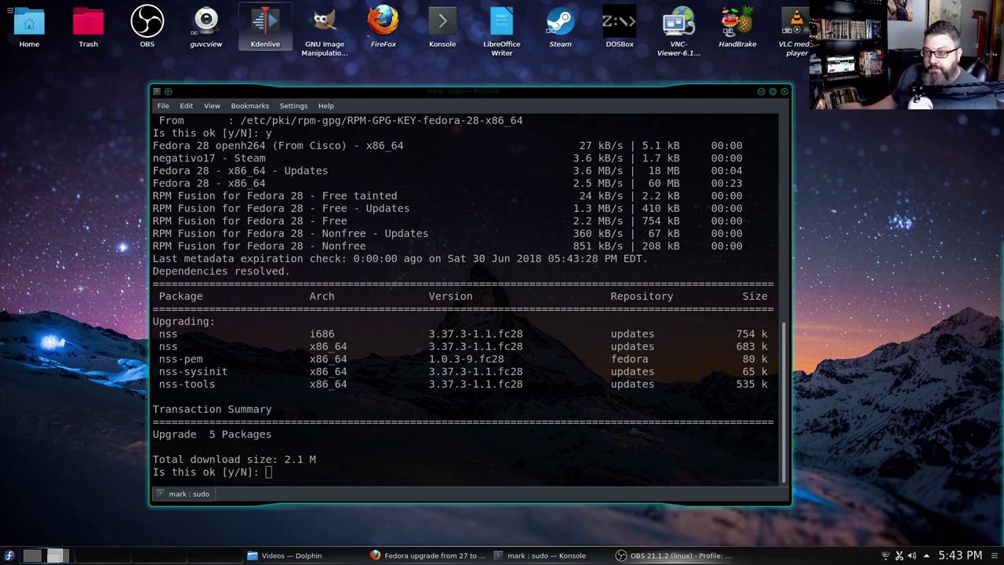
# - Confirm upgrading the five nss packages and accept the Fedora 28 signing key
pyautogui.click(672, 296)
pyautogui.write('y')
pyautogui.press('Return')
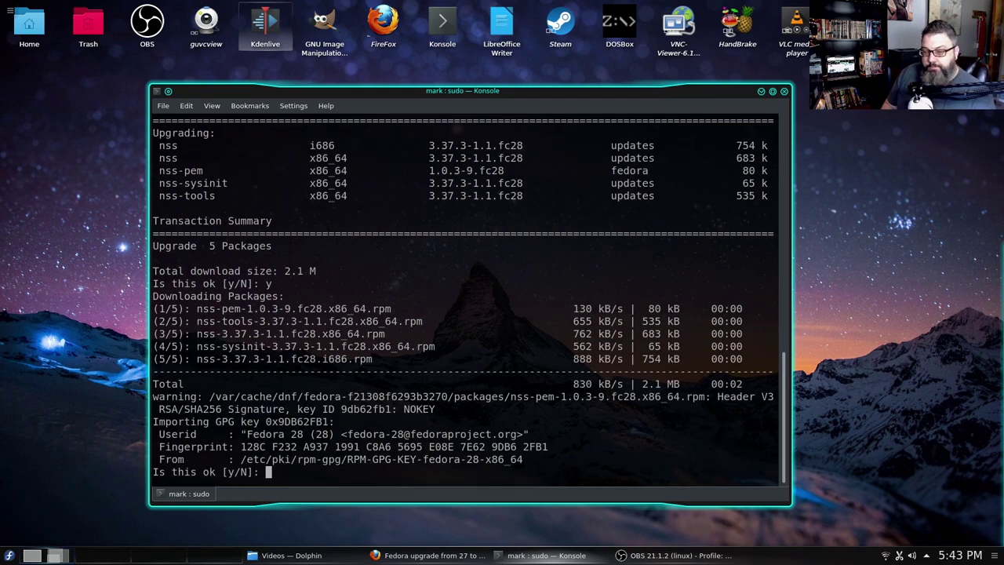
pyautogui.write('y')
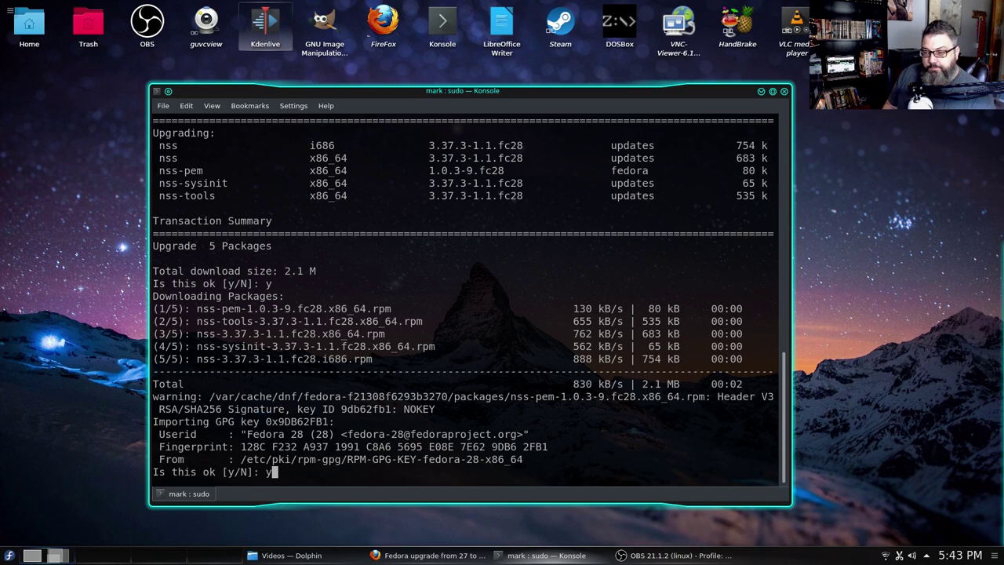
pyautogui.press('Return')
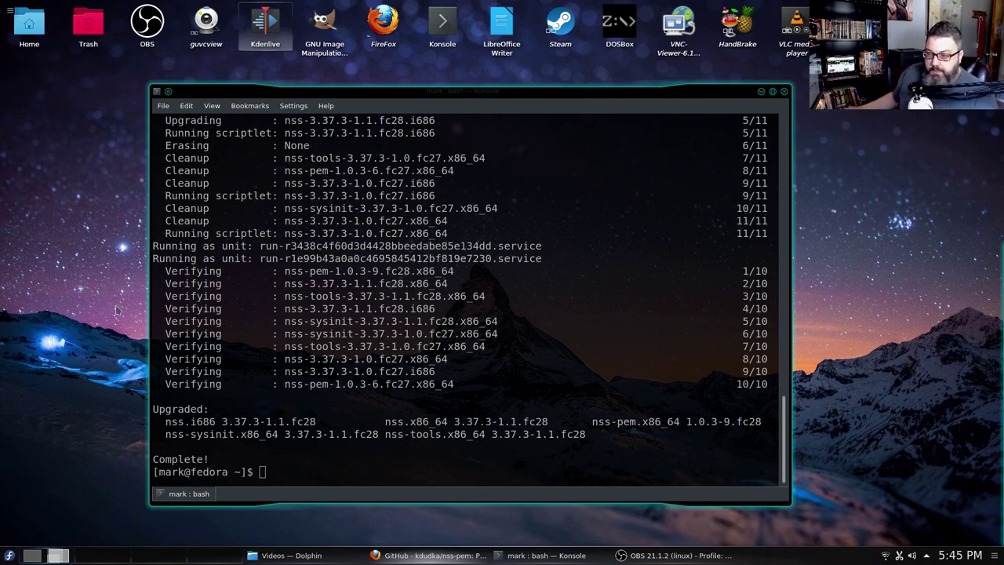
# - Rerun 'sudo dnf system-upgrade download --refresh --releasever=28' and confirm both prompts to fetch 2.8 G
pyautogui.click(278, 377)
pyautogui.hotkey('ctrl', 'shift', 'v')
pyautogui.press('Up')
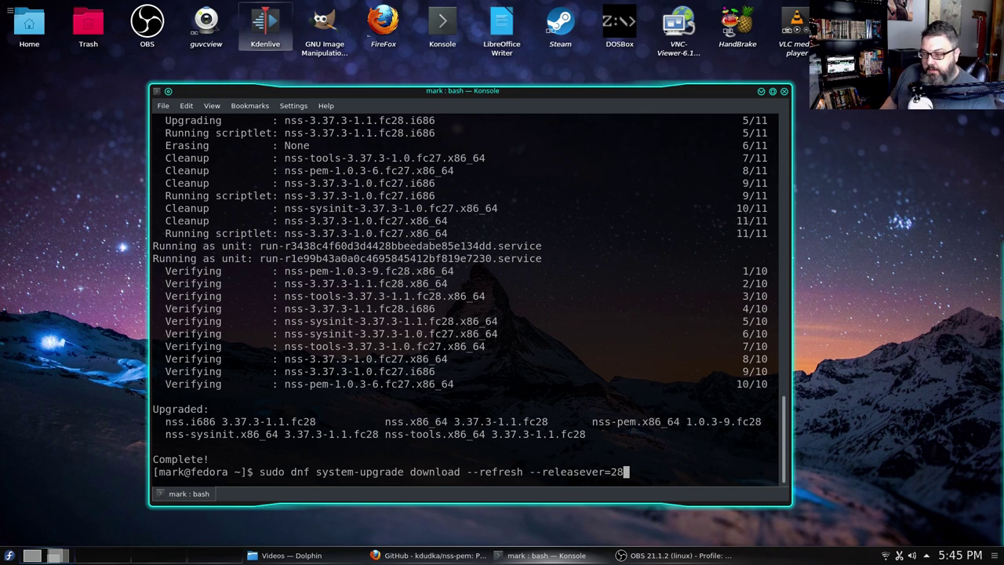
pyautogui.press('Return')
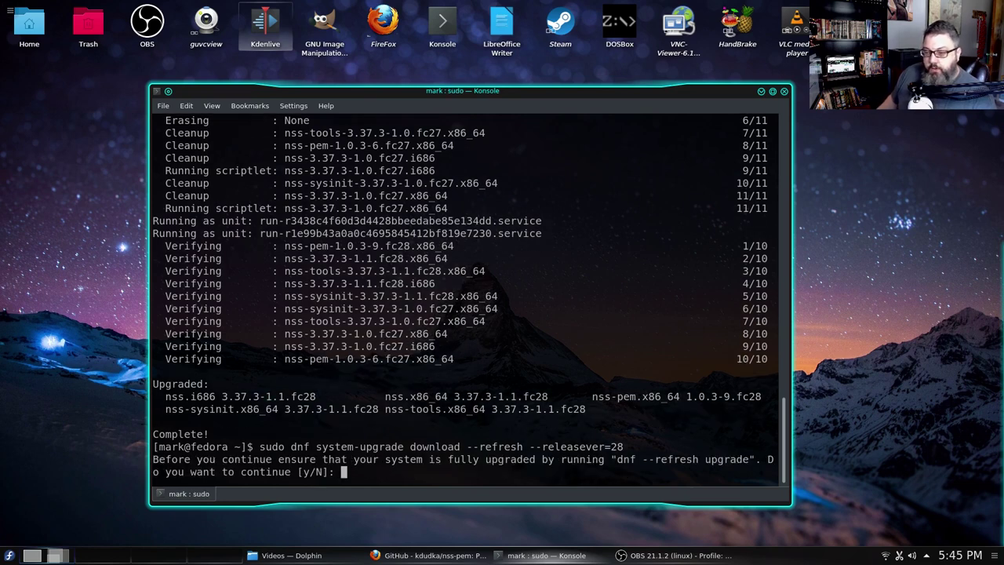
pyautogui.write('y')
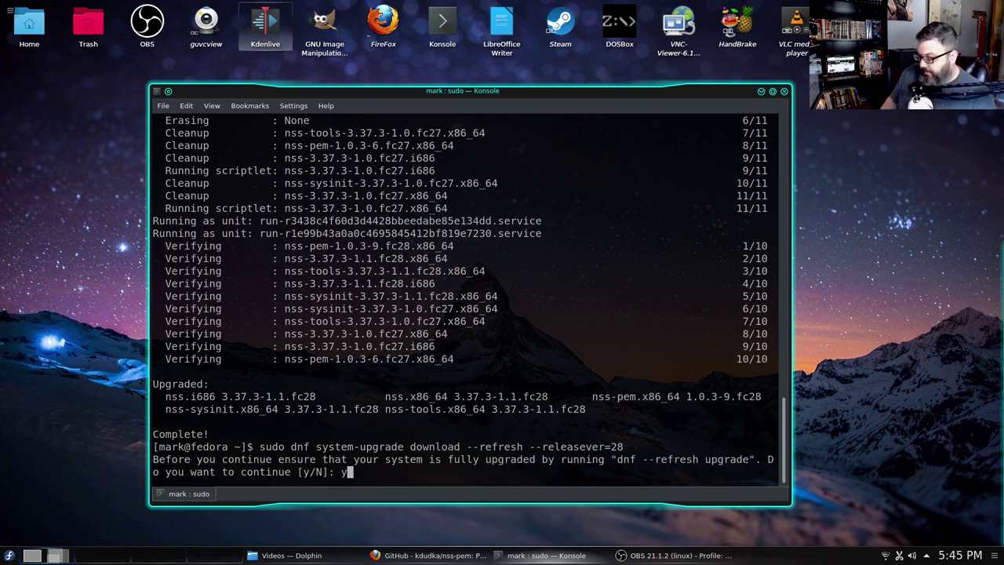
pyautogui.press('Return')
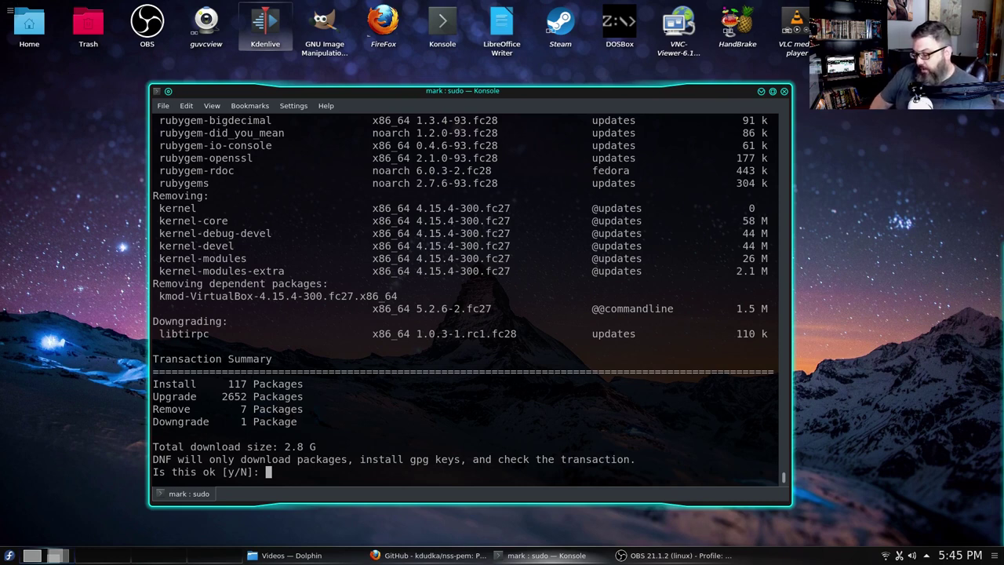
pyautogui.write('y')
pyautogui.press('Return')
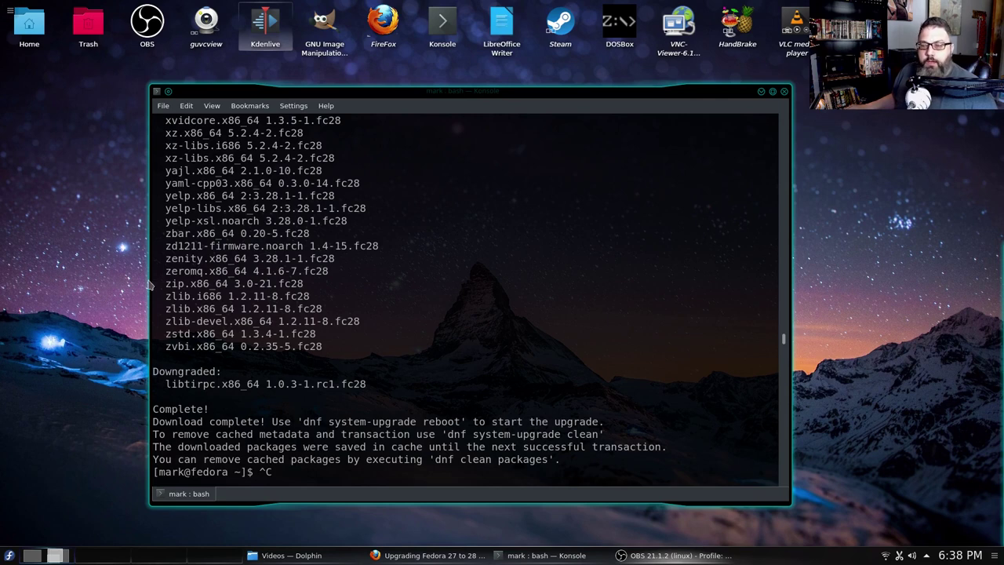
# - Highlight the download-complete message and the 'dnf system-upgrade reboot' command
pyautogui.moveTo(153, 422); pyautogui.dragTo(560, 461)
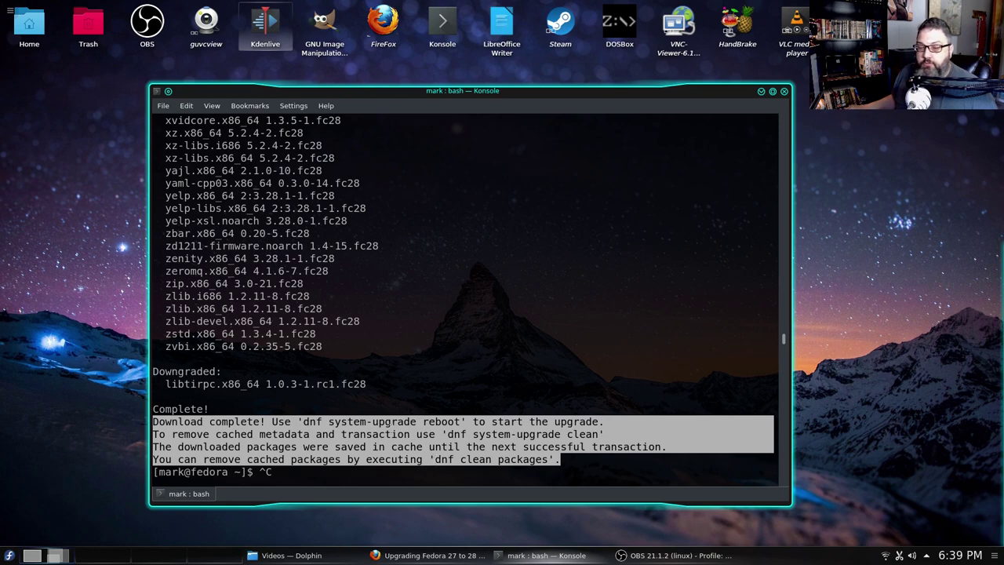
pyautogui.click(430, 456)
pyautogui.moveTo(304, 422); pyautogui.dragTo(461, 422)
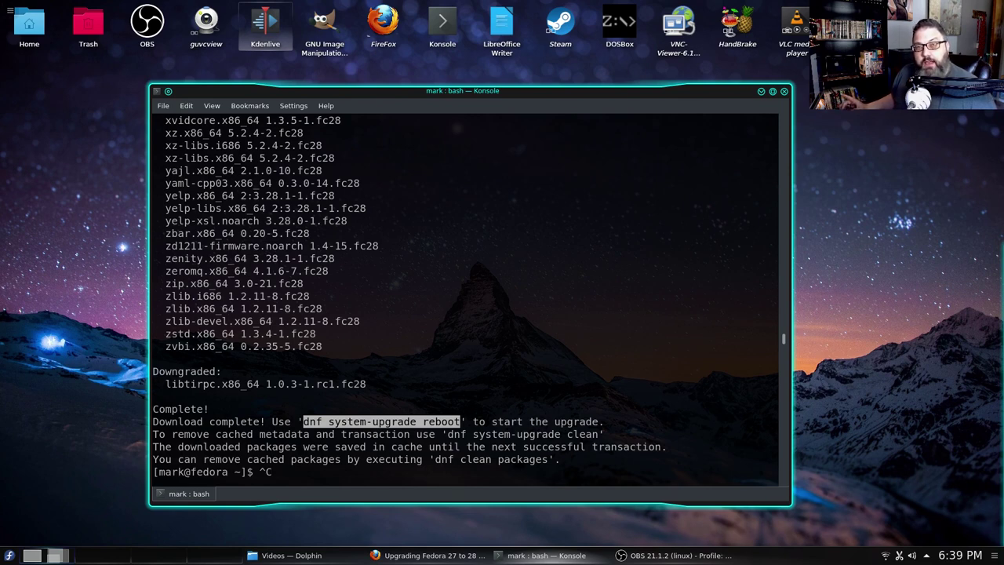
pyautogui.click(478, 426)
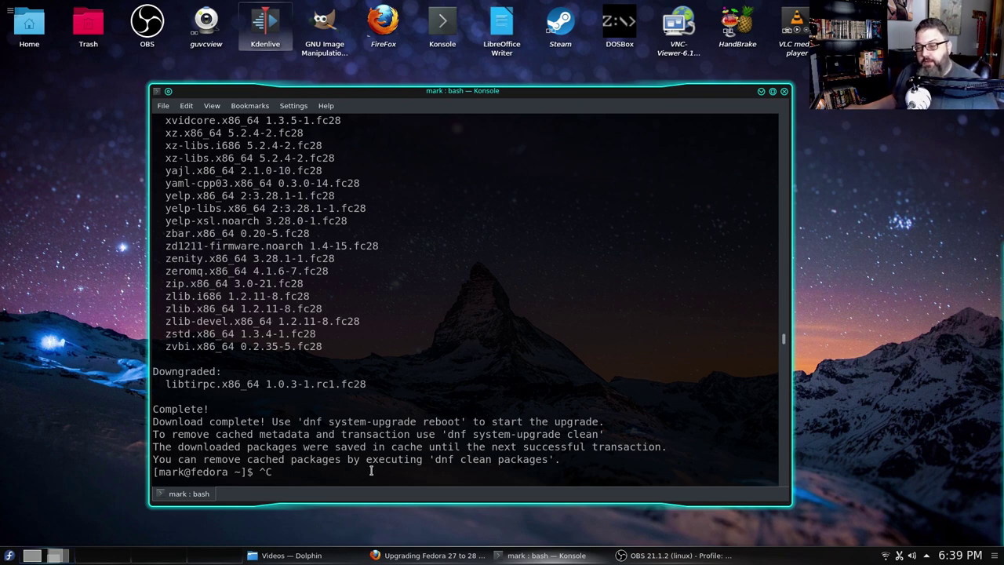
# - Run history and highlight the recent upgrade commands, lines 380 to 384
pyautogui.write('history')
pyautogui.press('Return')
pyautogui.press('Return')
pyautogui.press('Return')
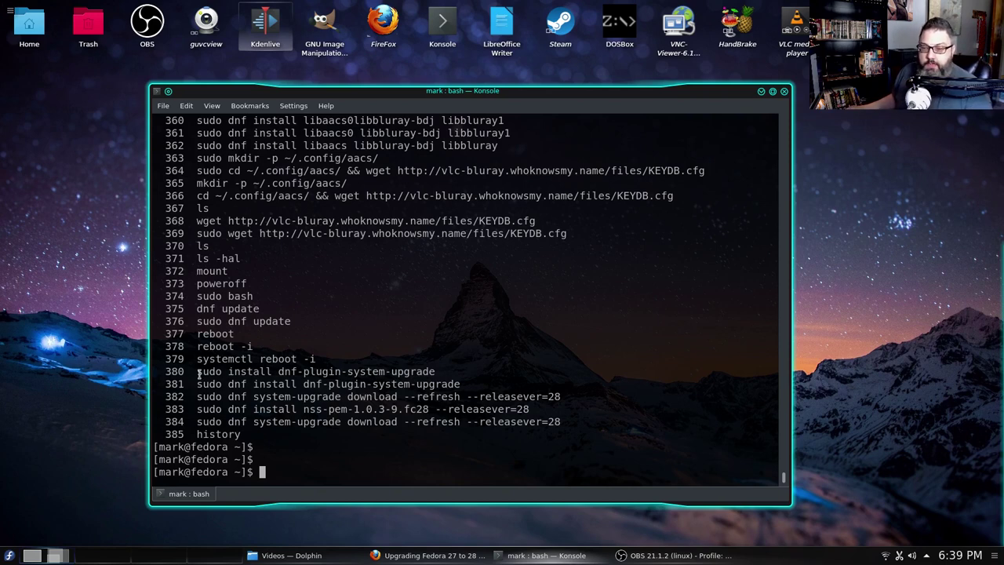
pyautogui.moveTo(199, 374); pyautogui.dragTo(570, 422)
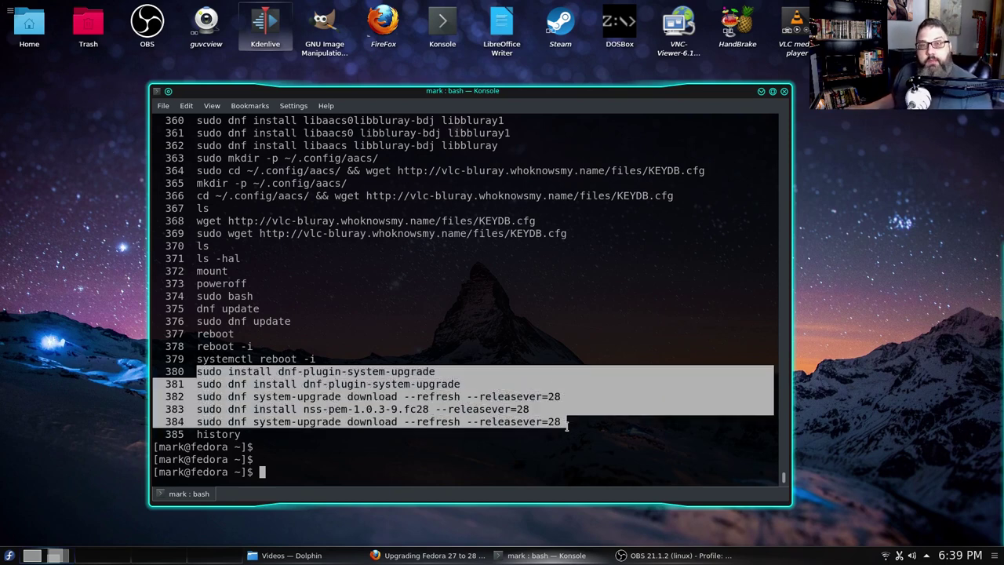
pyautogui.click(307, 440)
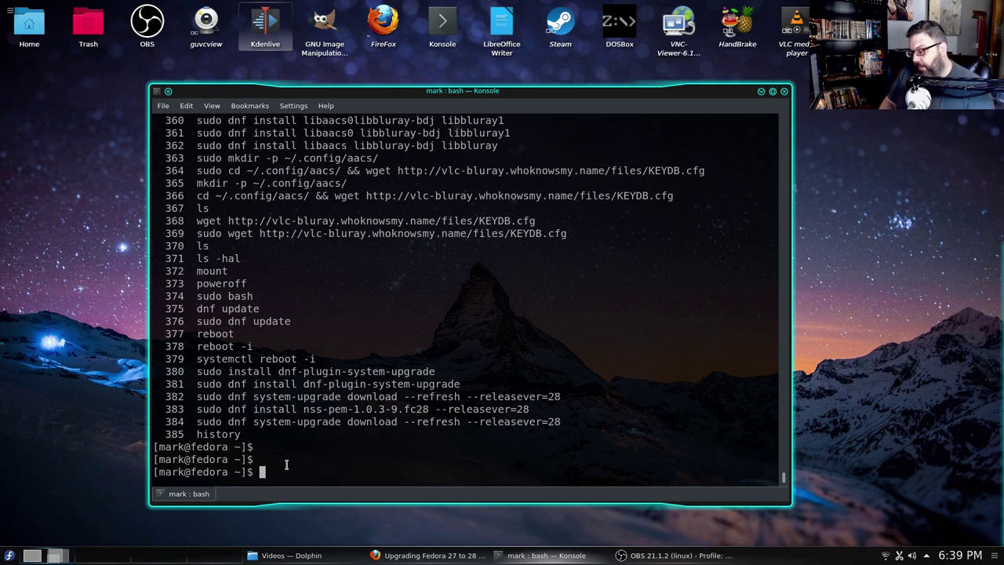
# - Show the kernel with uname -r and copy the version 4.17.2-100.fc27.x86_64
pyautogui.write('uname -r')
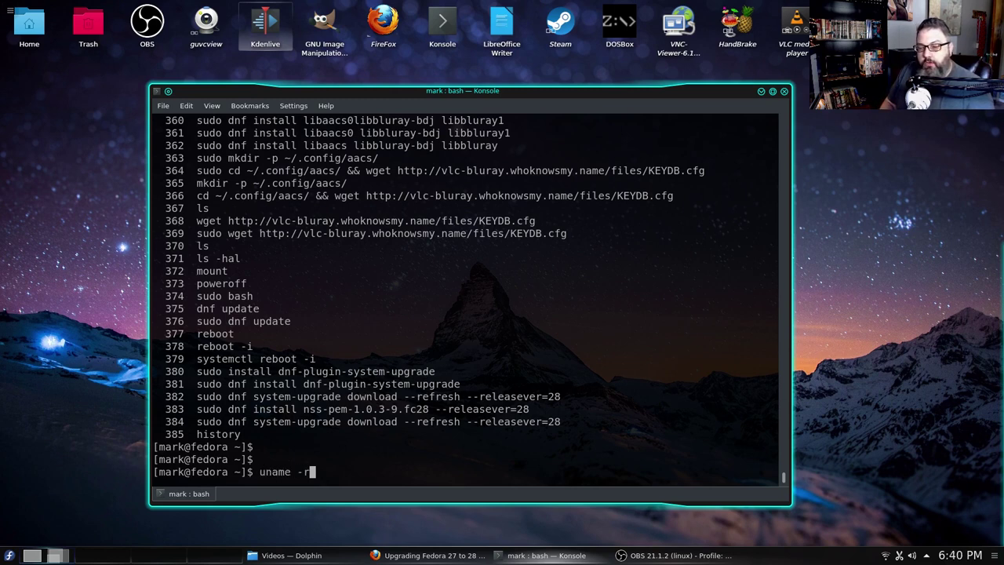
pyautogui.press('Return')
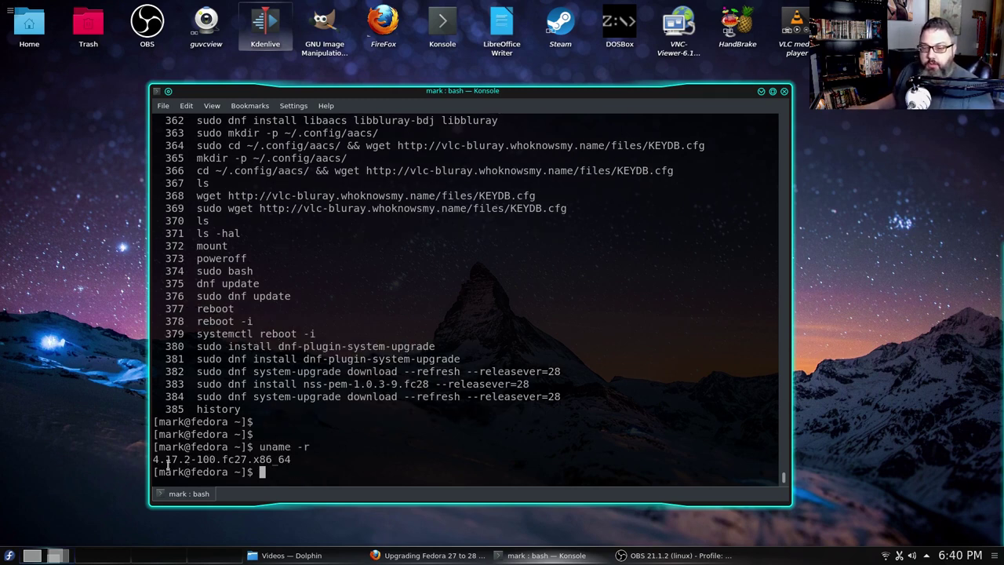
pyautogui.moveTo(154, 460); pyautogui.dragTo(293, 458)
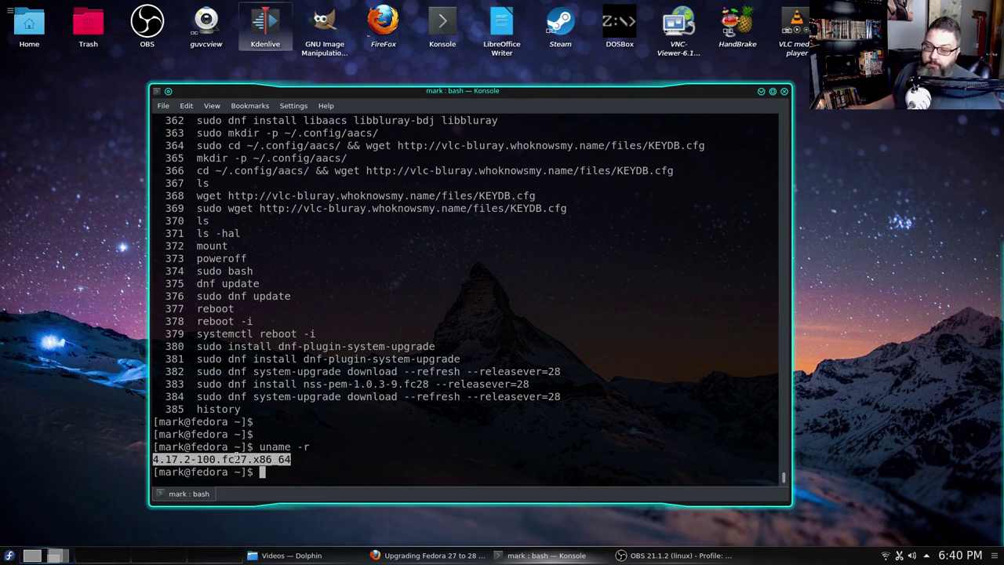
pyautogui.click(228, 460)
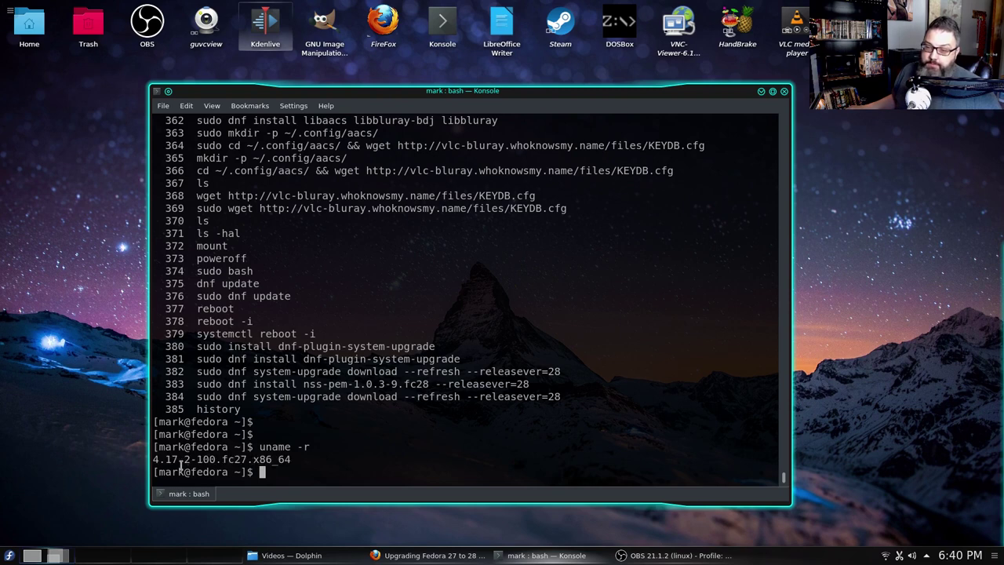
pyautogui.moveTo(152, 460); pyautogui.dragTo(304, 454)
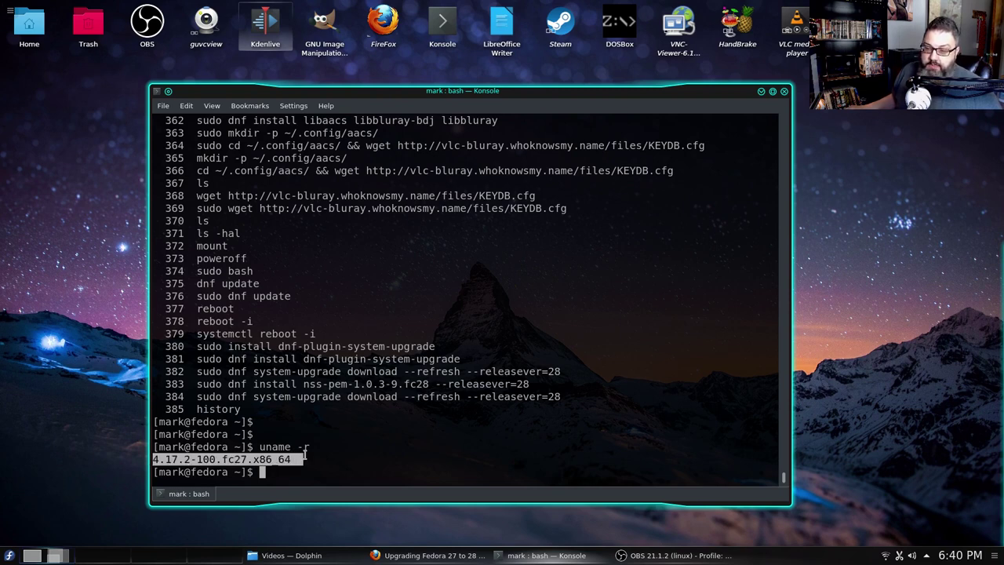
pyautogui.rightClick(212, 460)
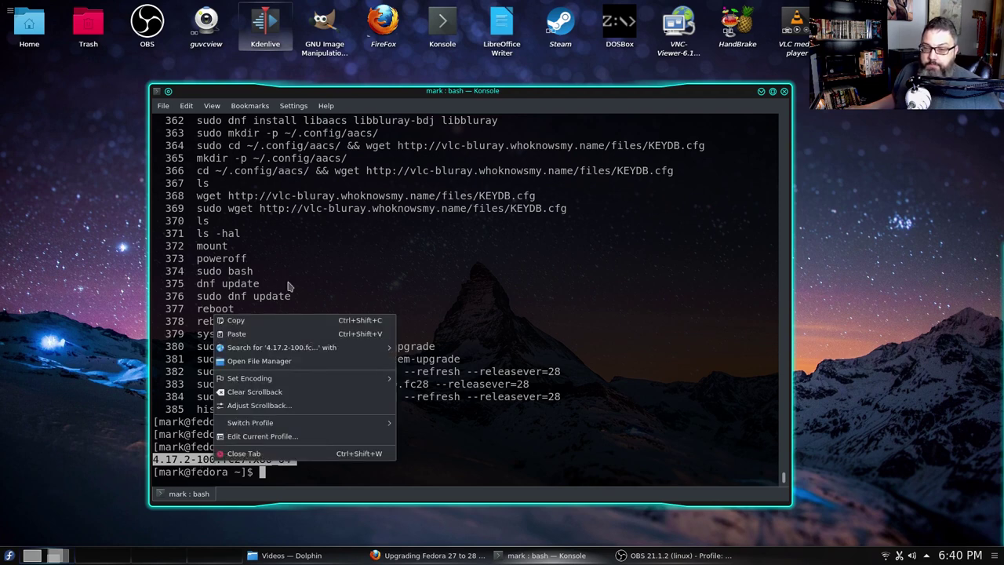
pyautogui.click(251, 320)
pyautogui.click(430, 556)
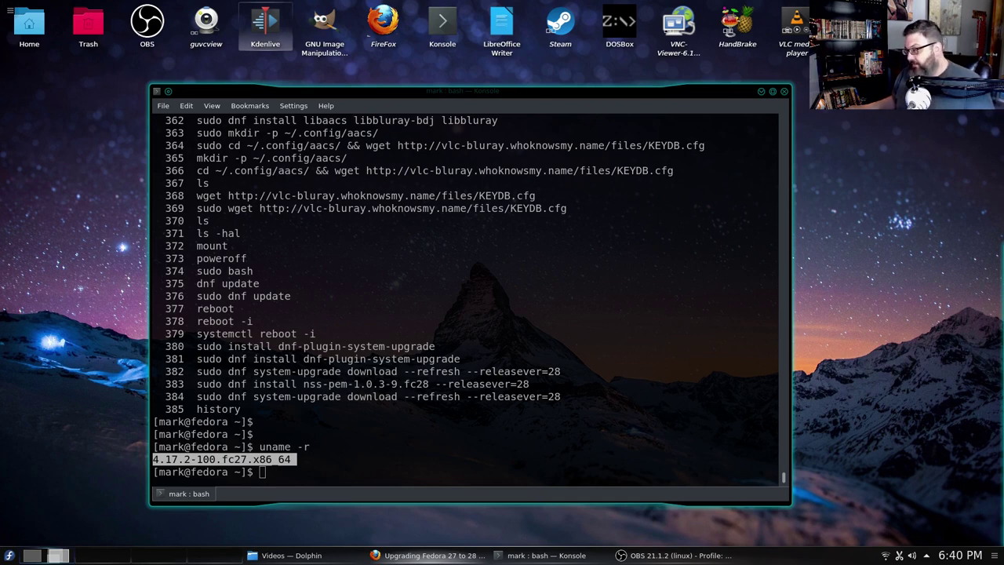
# - Return to the terminal and clear the text selection
pyautogui.click(264, 448)
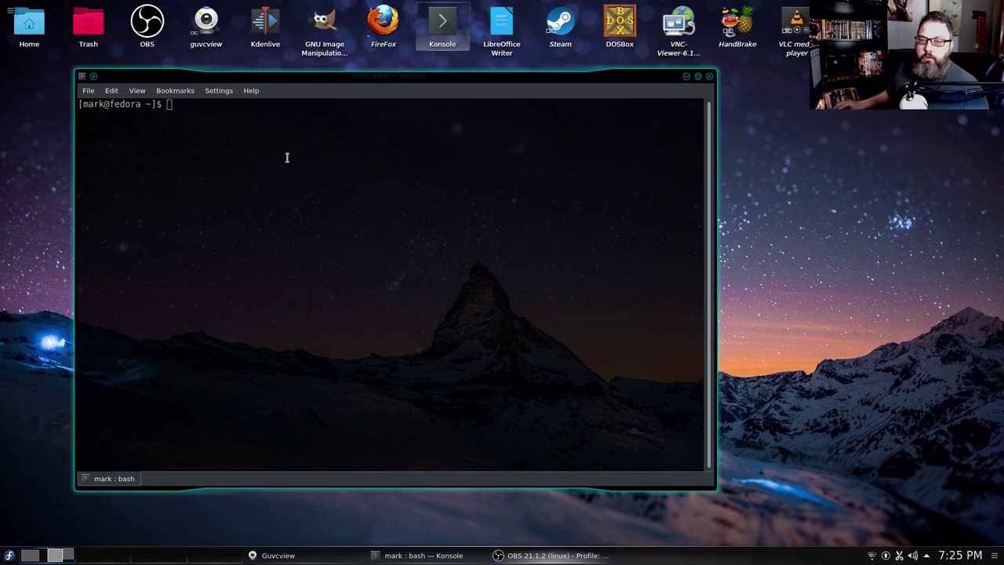
# - Run uname -r in the new terminal to show kernel 4.17.2-200.fc28.x86_64
pyautogui.click(287, 157)
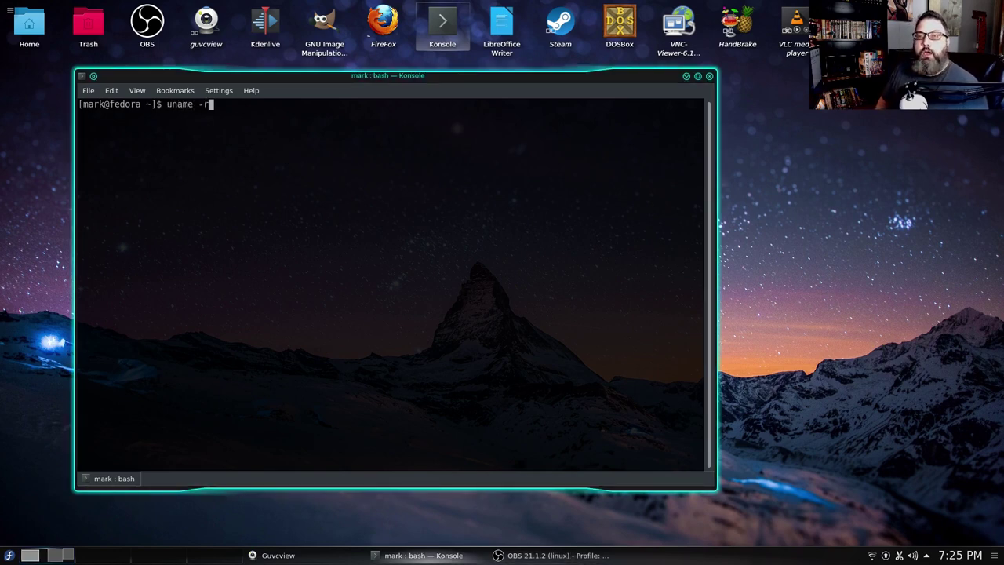
pyautogui.write('uname -r')
pyautogui.press('Return')
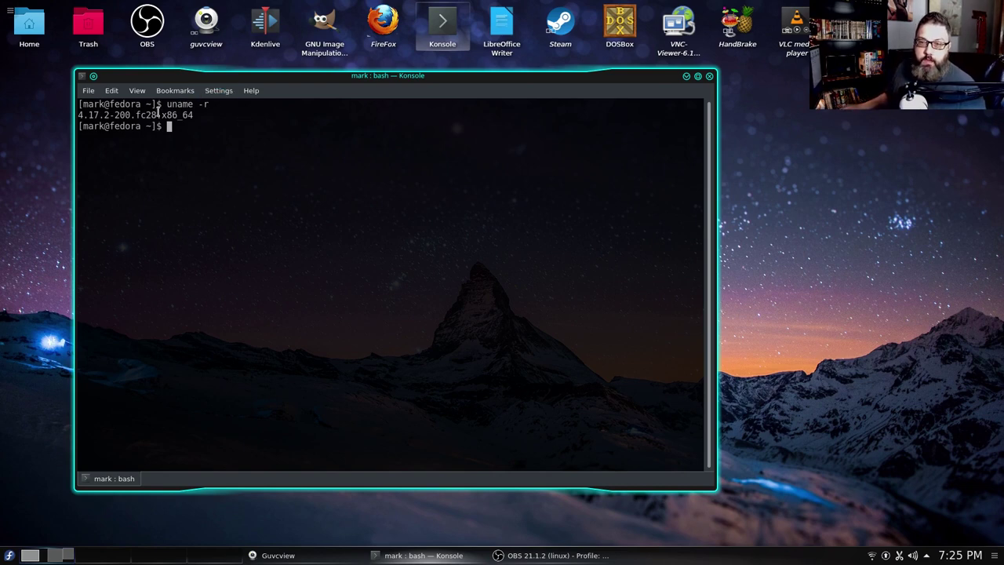
pyautogui.moveTo(77, 115); pyautogui.dragTo(114, 116)
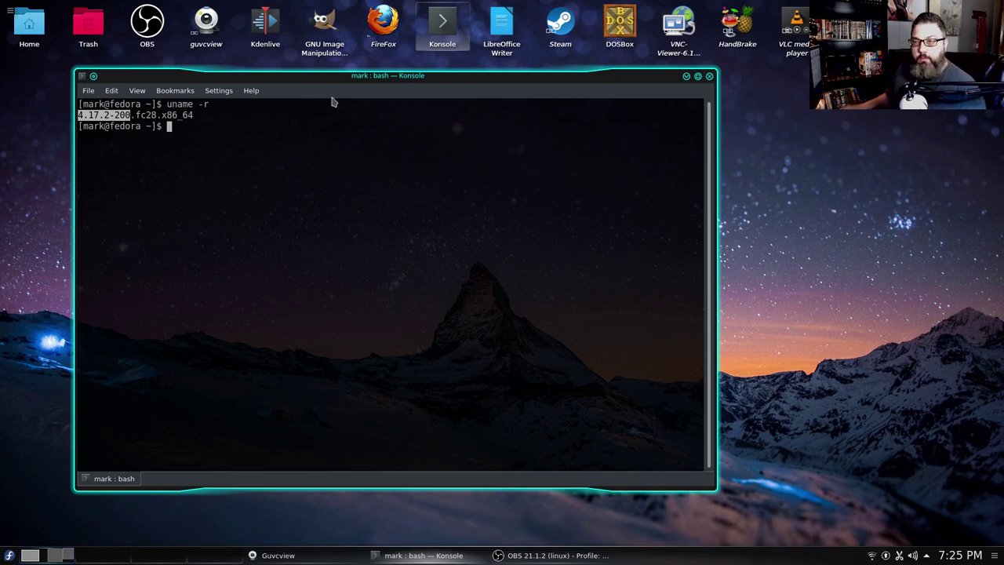
# - Launch and minimize Firefox, then highlight the Fedora 28 kernel version in the terminal
pyautogui.click(384, 23)
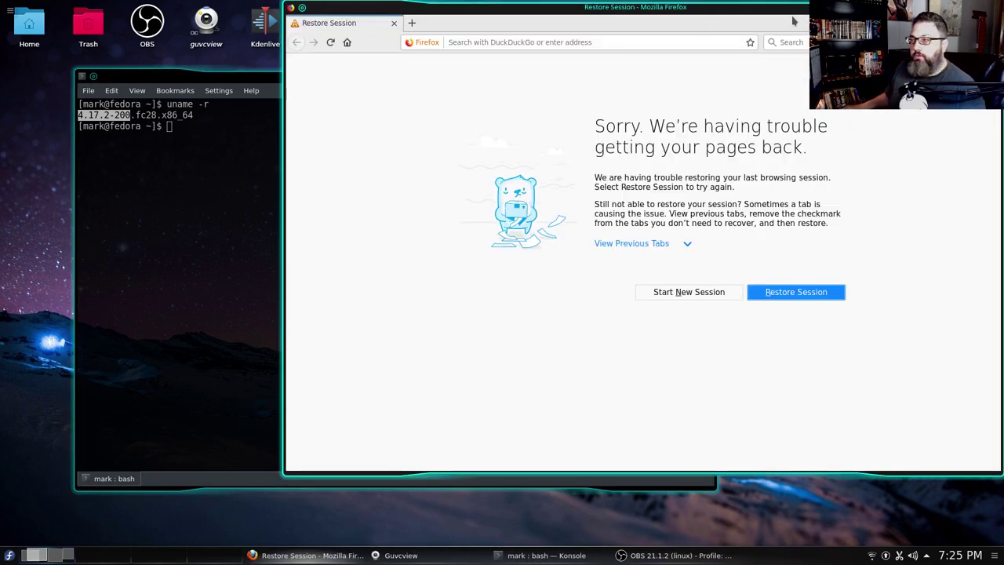
pyautogui.click(972, 7)
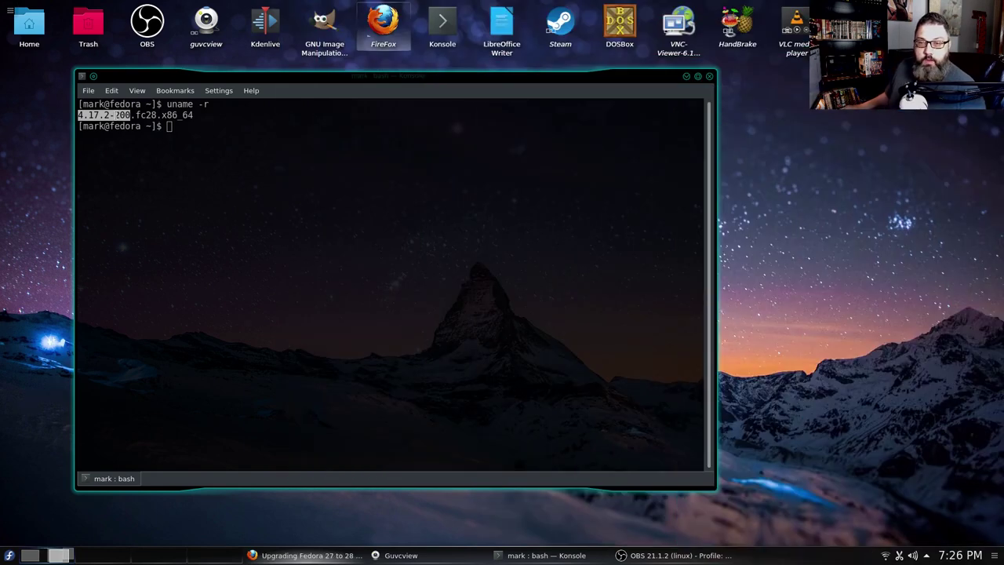
pyautogui.click(116, 115)
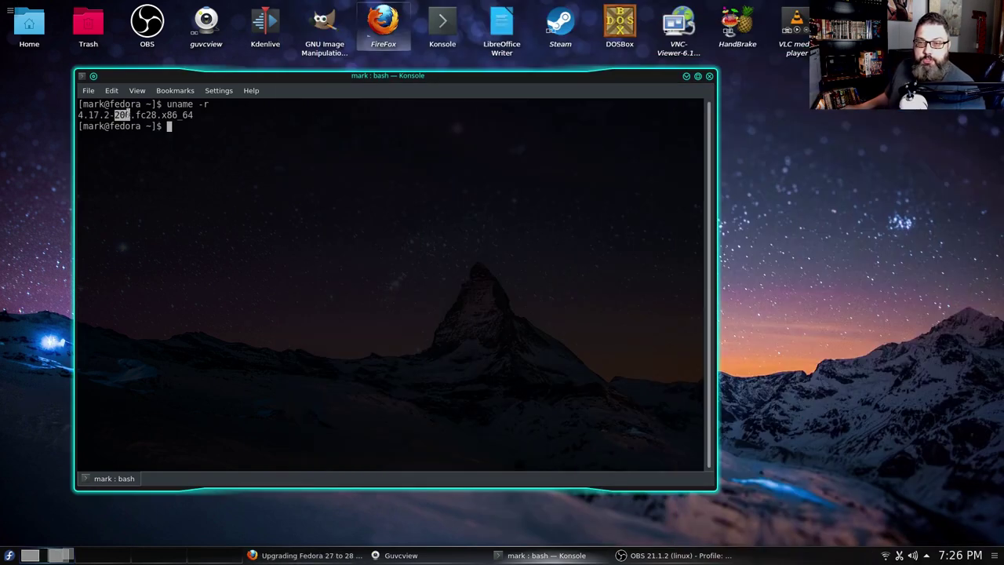
pyautogui.click(104, 114)
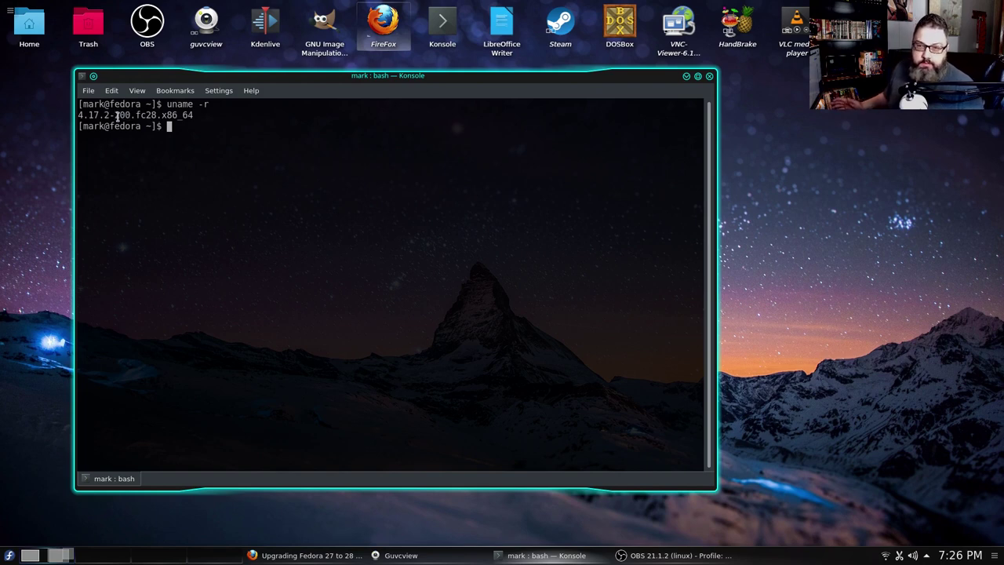
pyautogui.moveTo(197, 114); pyautogui.dragTo(78, 115)
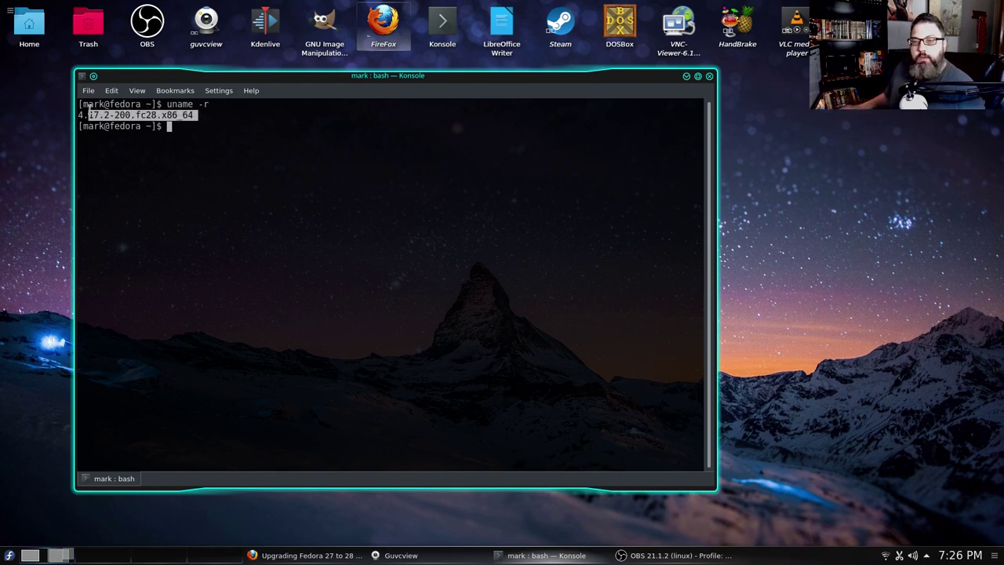
pyautogui.click(224, 217)
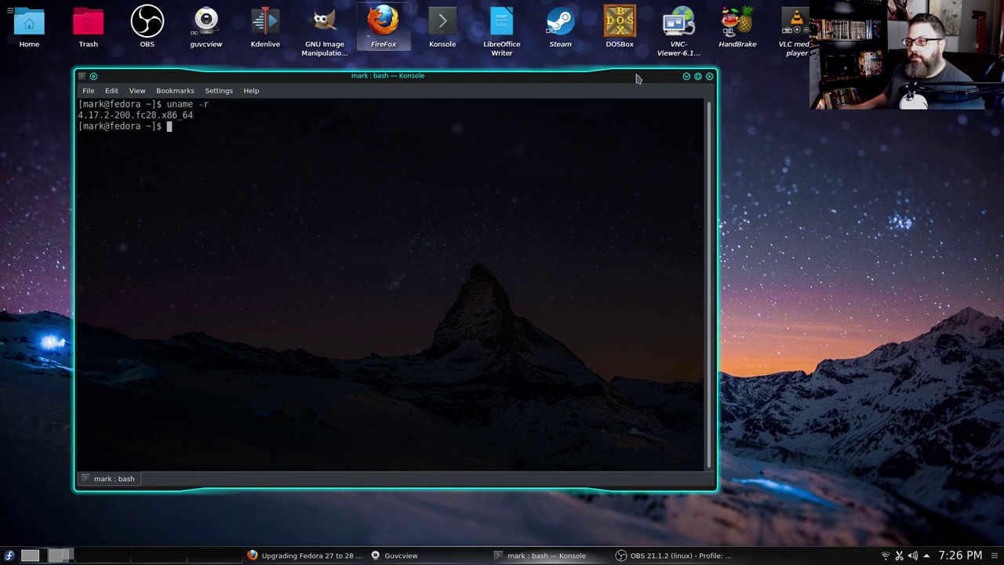
# - Move and shrink the terminal window, then bring Guvcview forward
pyautogui.moveTo(637, 78); pyautogui.dragTo(859, 110)
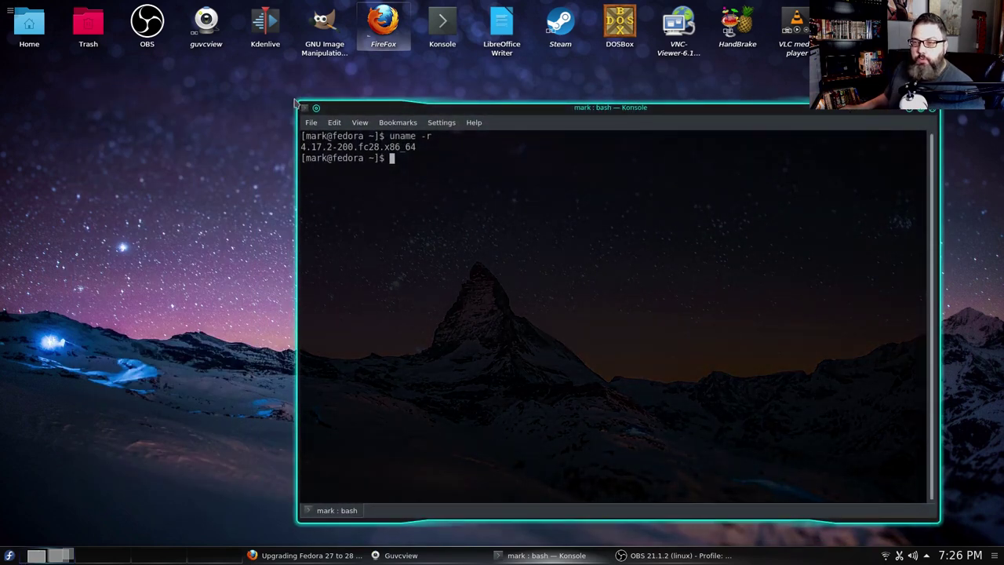
pyautogui.moveTo(295, 99); pyautogui.dragTo(318, 135)
pyautogui.hotkey('alt', 'Tab')
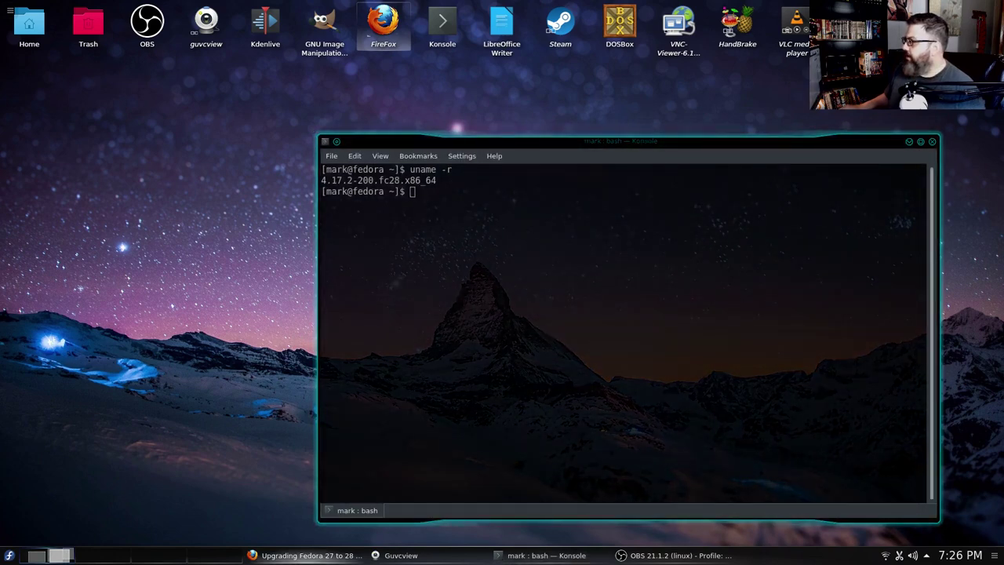
pyautogui.hotkey('alt', 'Tab')
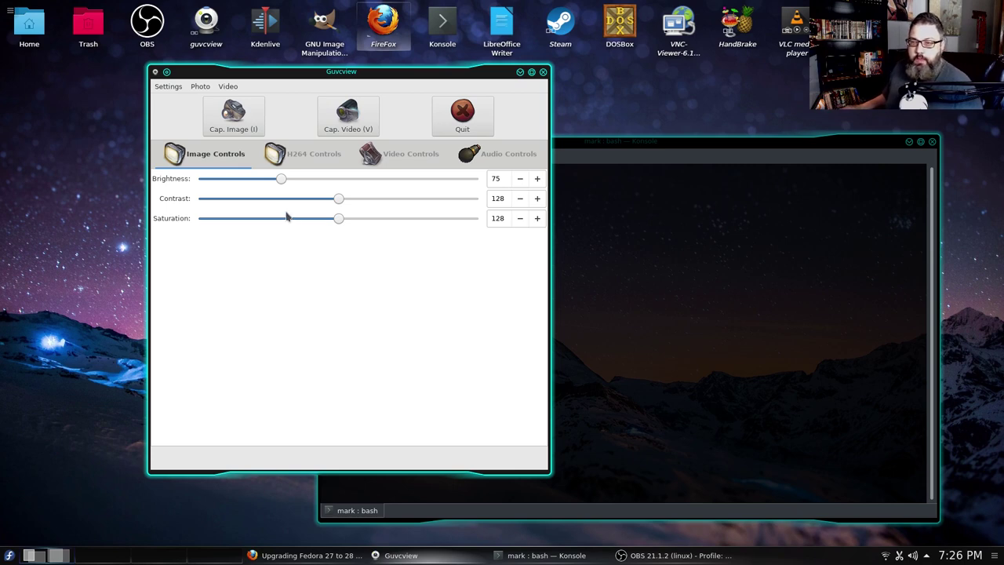
# - Switch the webcam's camera output format to YU12 - YU12
pyautogui.click(309, 163)
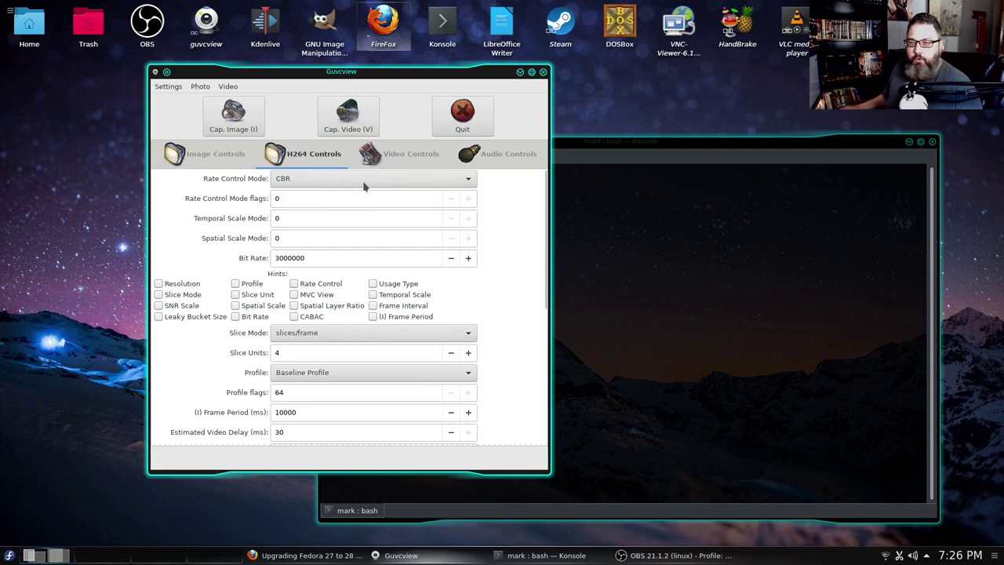
pyautogui.click(395, 164)
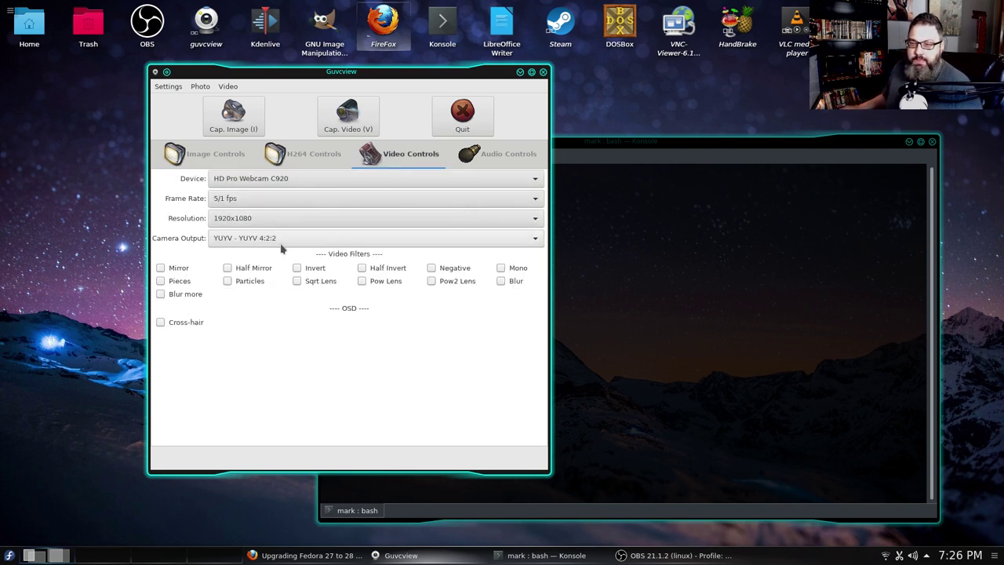
pyautogui.click(537, 242)
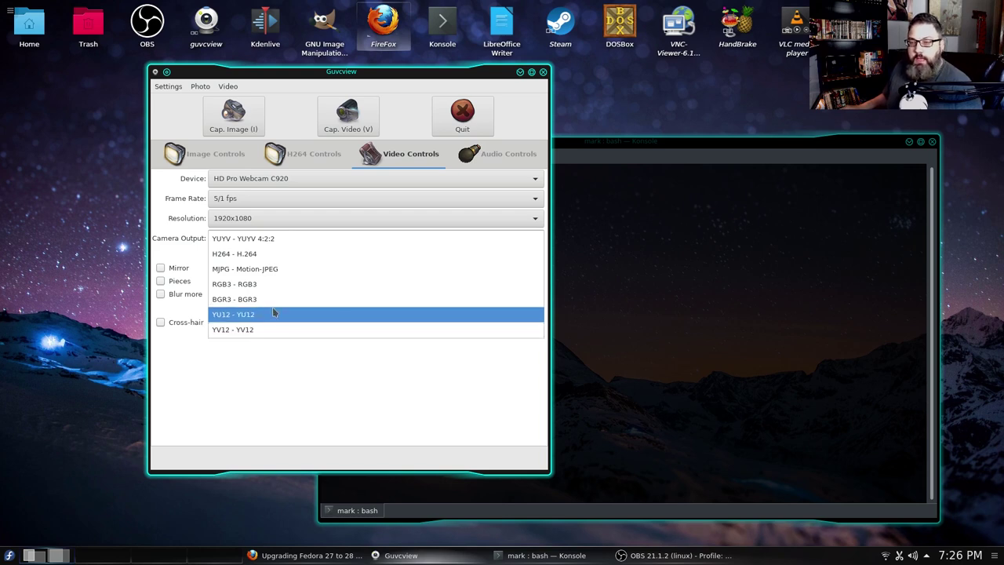
pyautogui.click(232, 315)
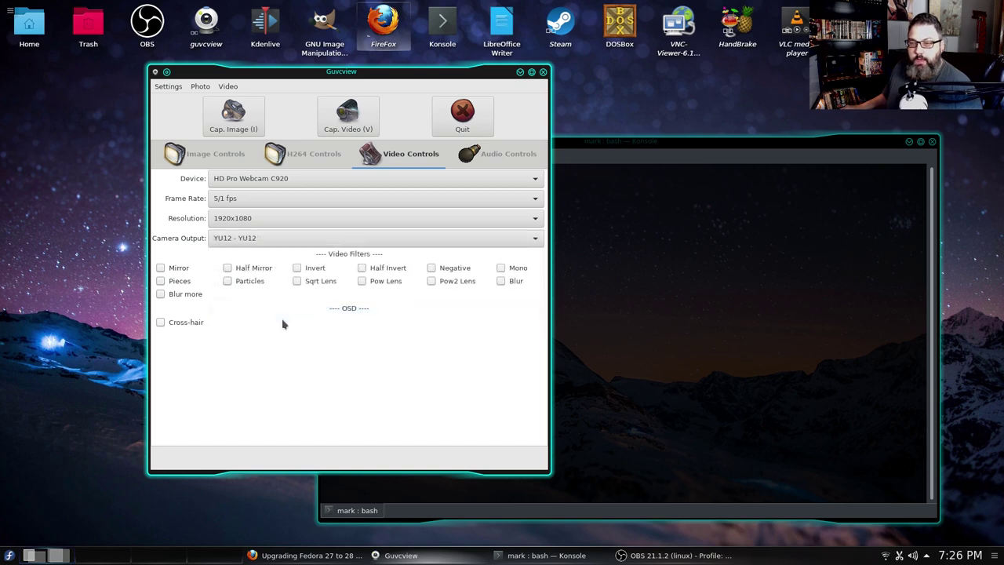
# - Glance through the image and photo options, then close Guvcview
pyautogui.click(216, 154)
pyautogui.click(201, 87)
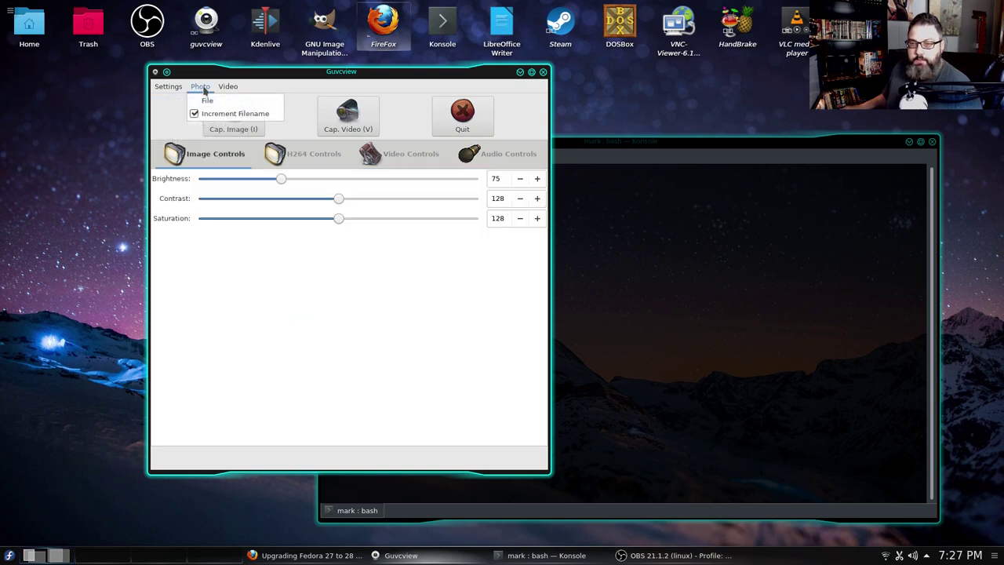
pyautogui.click(276, 235)
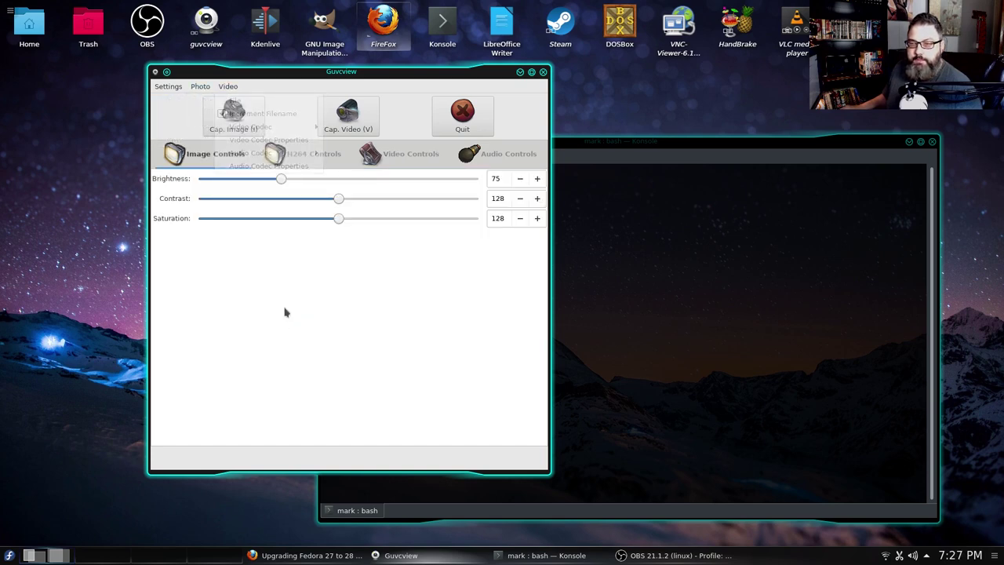
pyautogui.click(545, 73)
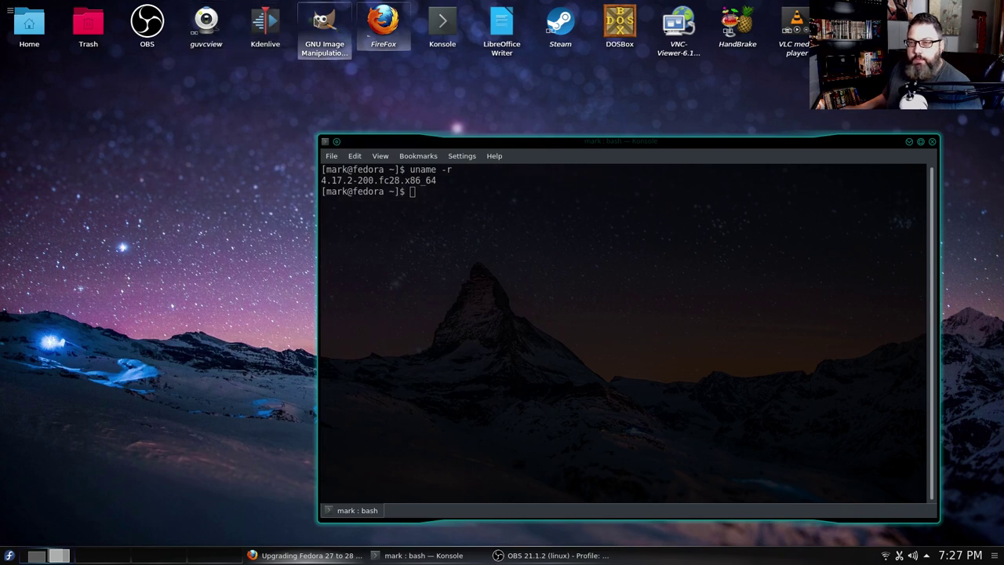
pyautogui.click(205, 24)
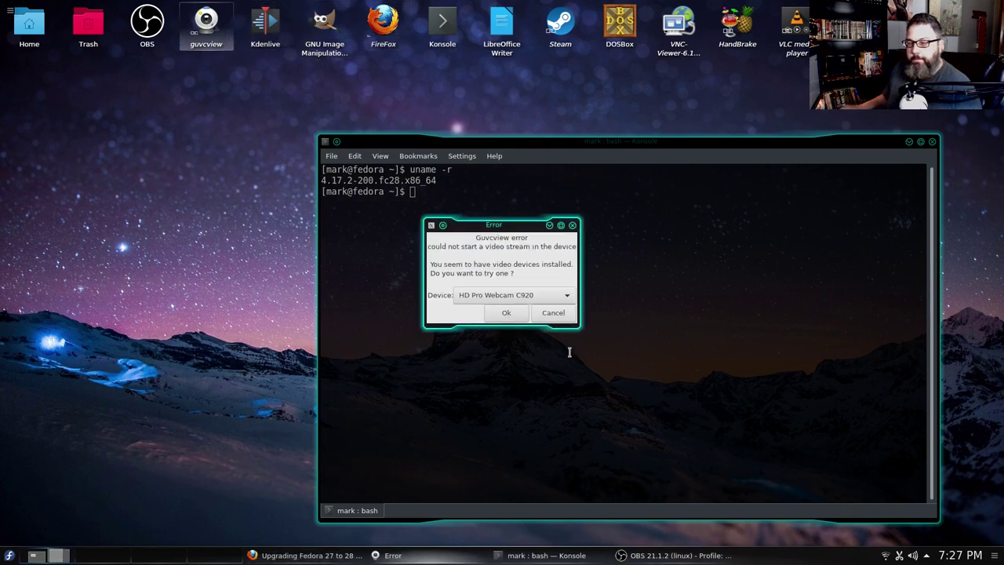
pyautogui.click(538, 311)
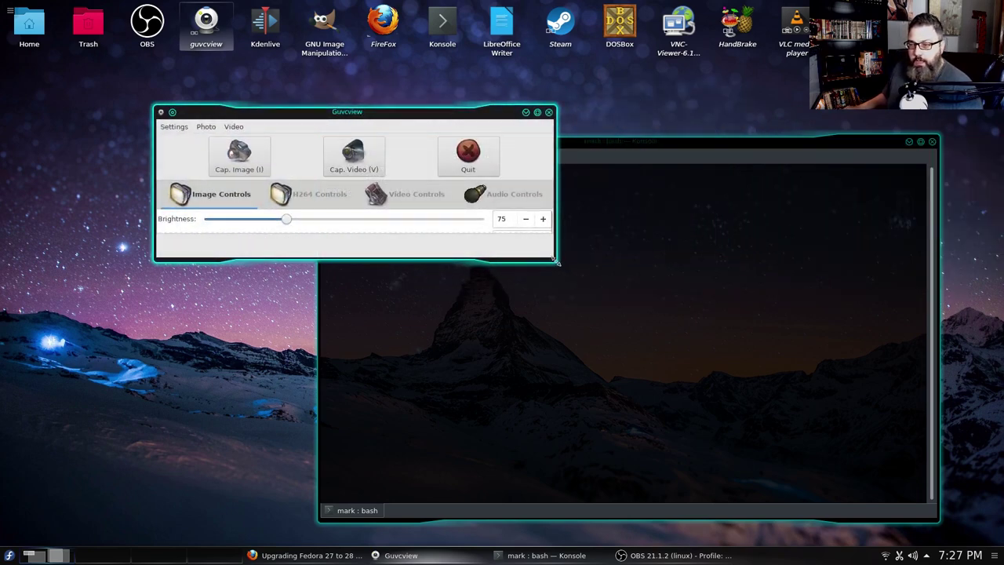
pyautogui.moveTo(558, 264); pyautogui.dragTo(580, 524)
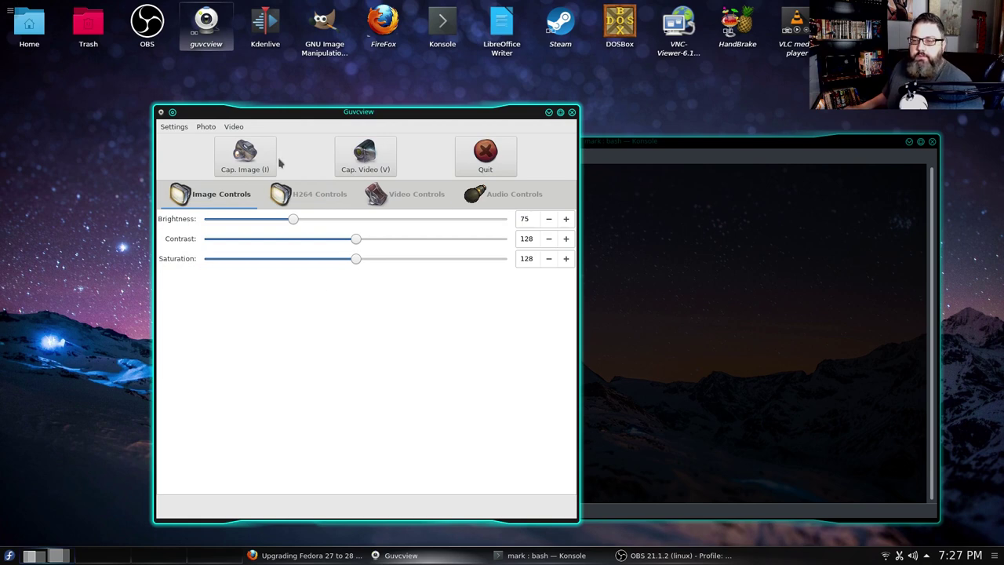
pyautogui.click(315, 196)
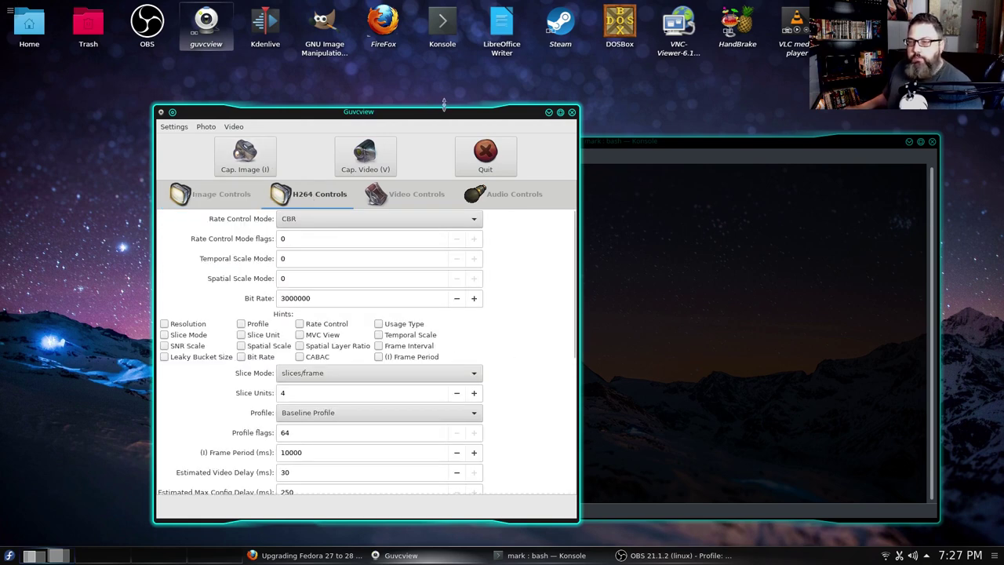
pyautogui.moveTo(442, 114); pyautogui.dragTo(430, 94)
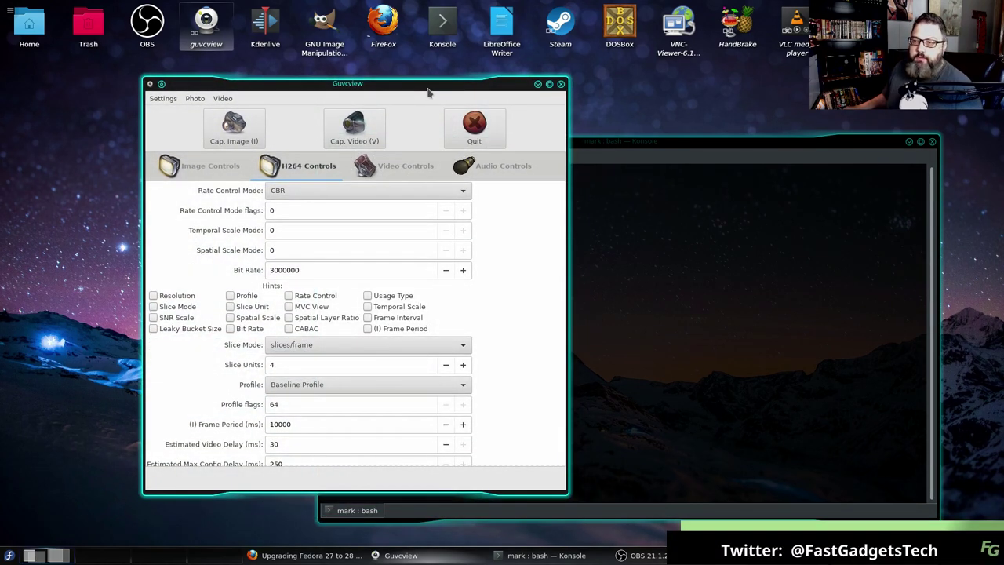
pyautogui.click(427, 92)
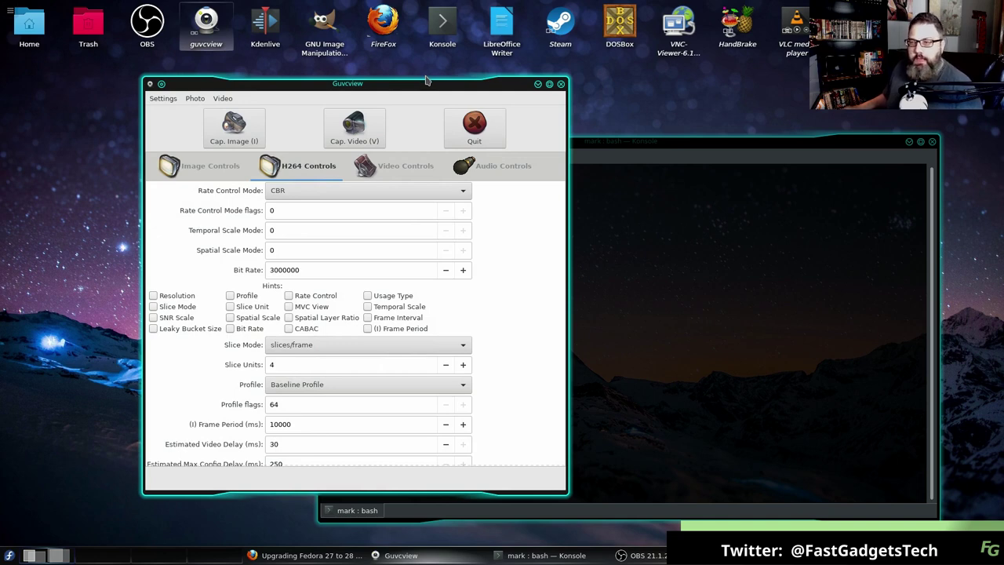
pyautogui.moveTo(427, 89); pyautogui.dragTo(411, 106)
pyautogui.scroll(-6, 533, 396)
pyautogui.scroll(8, 535, 392)
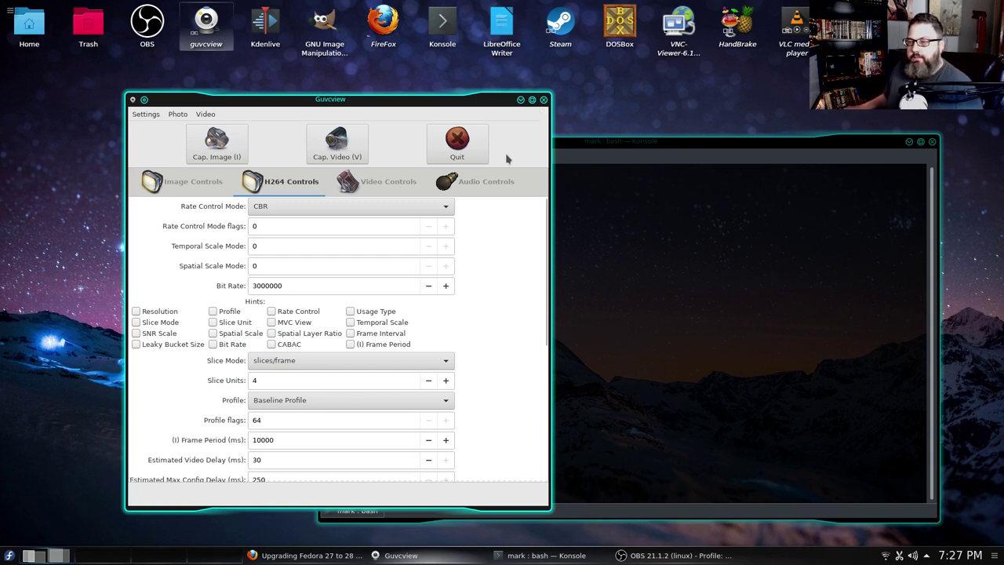
pyautogui.click(190, 181)
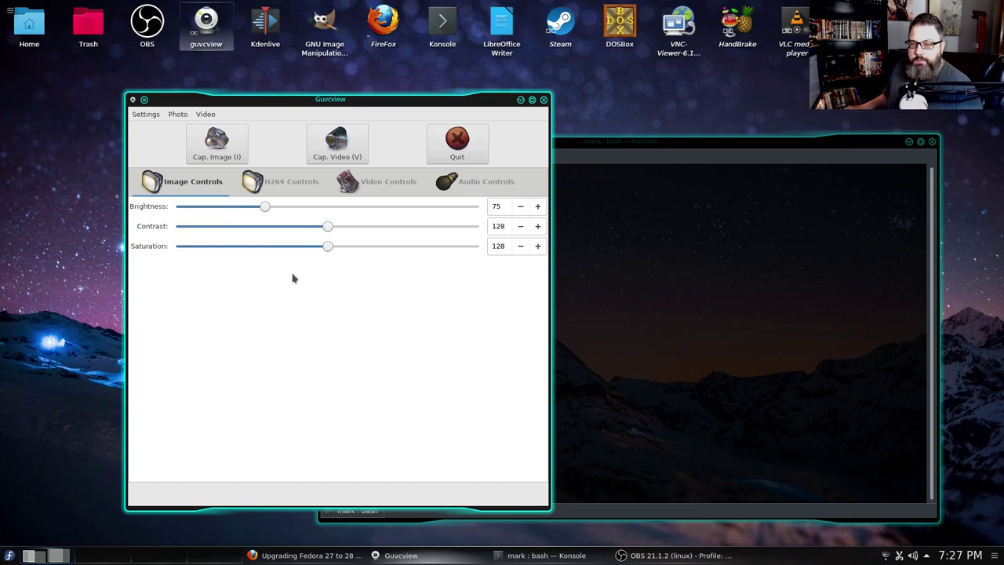
# - Close Guvcview, centre the terminal and highlight the kernel release digits
pyautogui.click(544, 99)
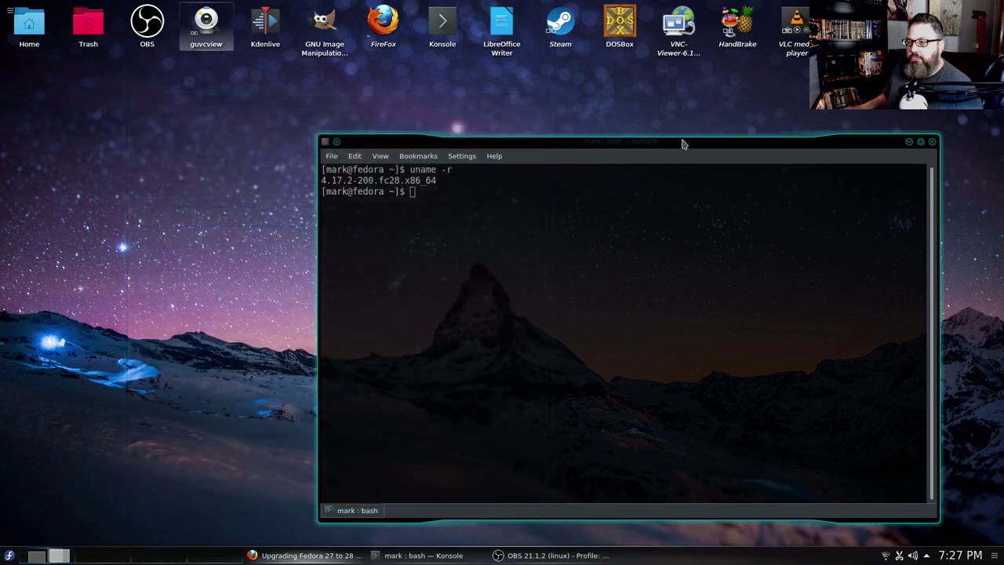
pyautogui.moveTo(685, 144); pyautogui.dragTo(583, 127)
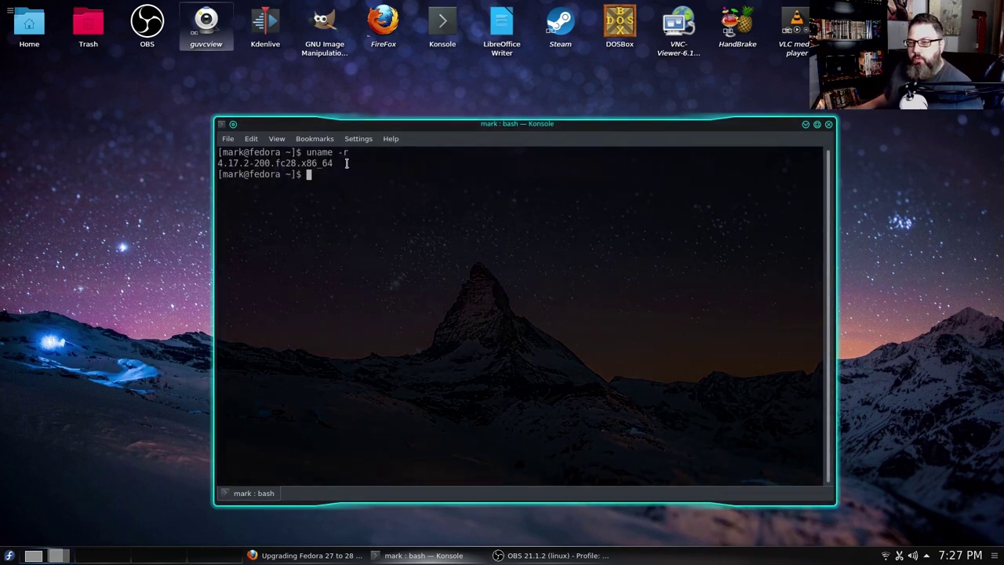
pyautogui.moveTo(346, 162); pyautogui.dragTo(259, 163)
pyautogui.click(394, 229)
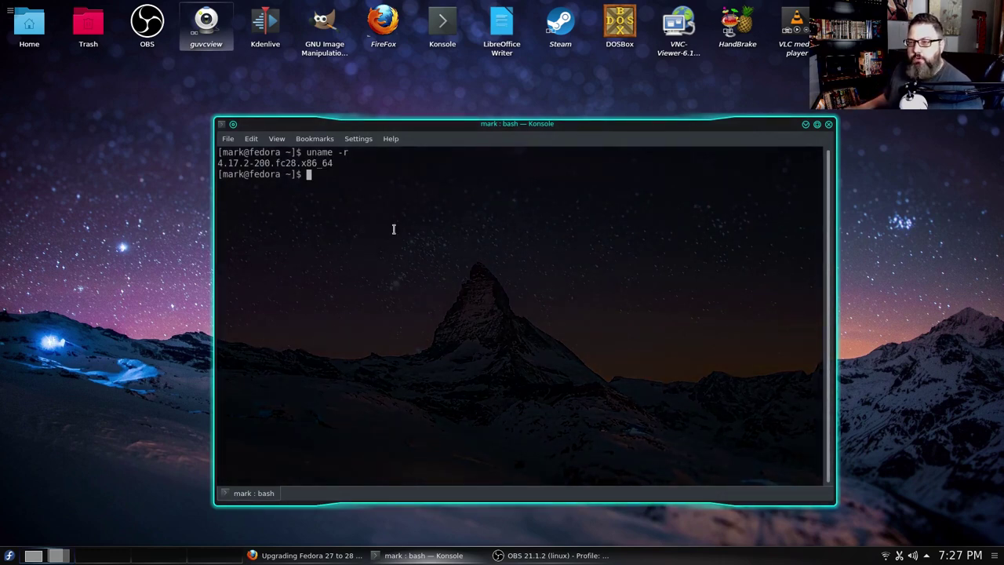
# - Launch Kdenlive and check its version information under Help
pyautogui.click(265, 21)
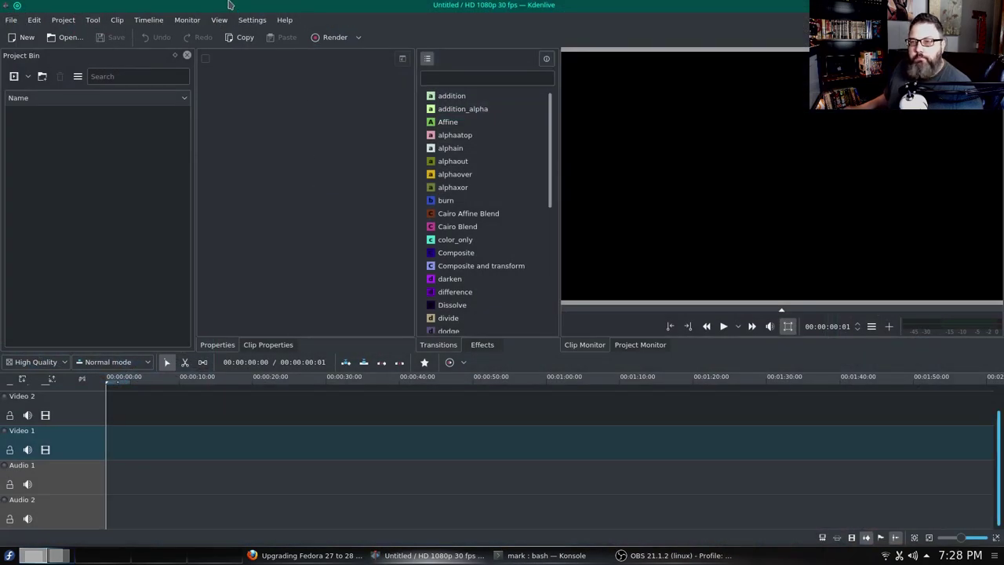
pyautogui.click(285, 20)
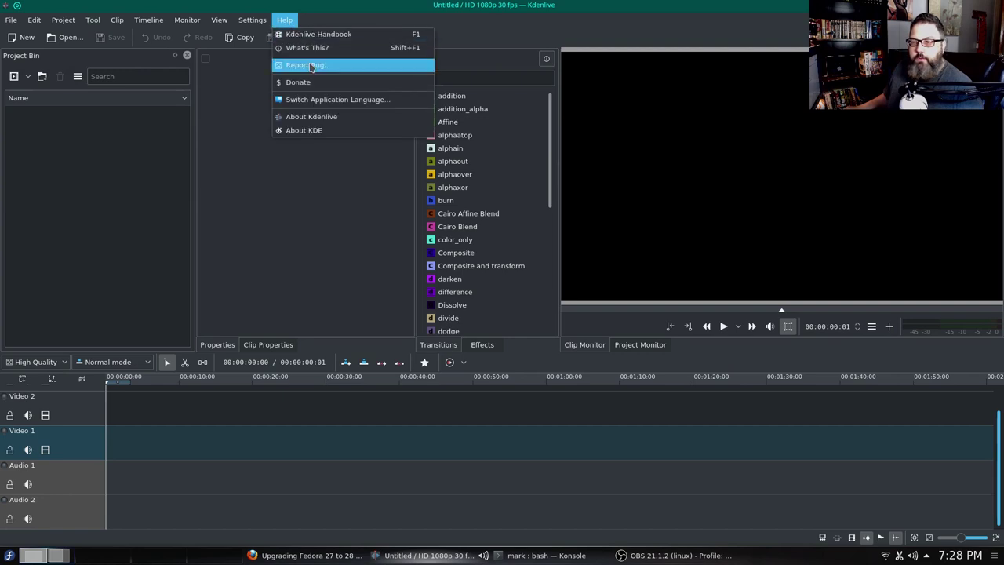
pyautogui.click(319, 118)
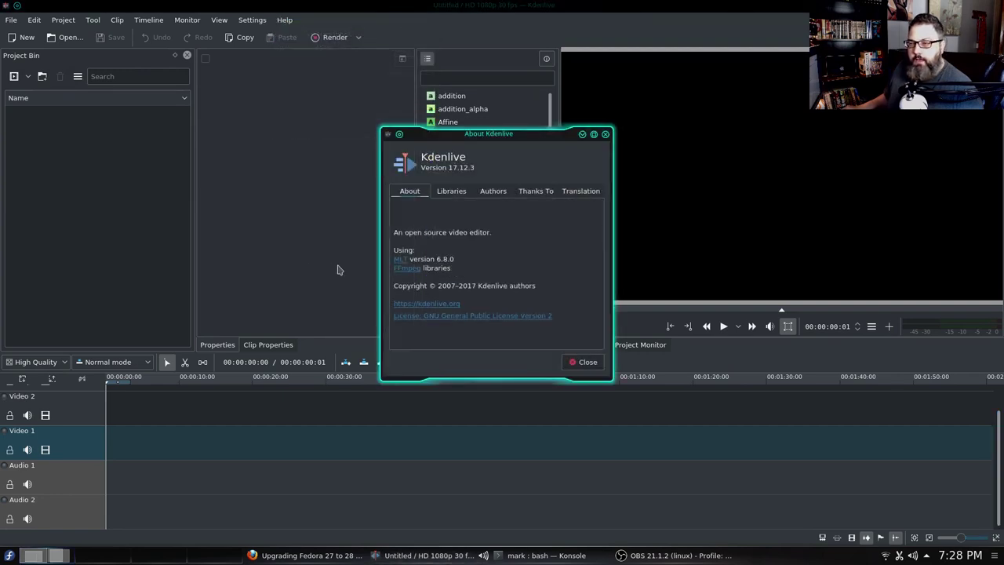
pyautogui.click(591, 363)
# - Open the recent project FG Template Patreon at the End, which crashes Kdenlive
pyautogui.click(11, 20)
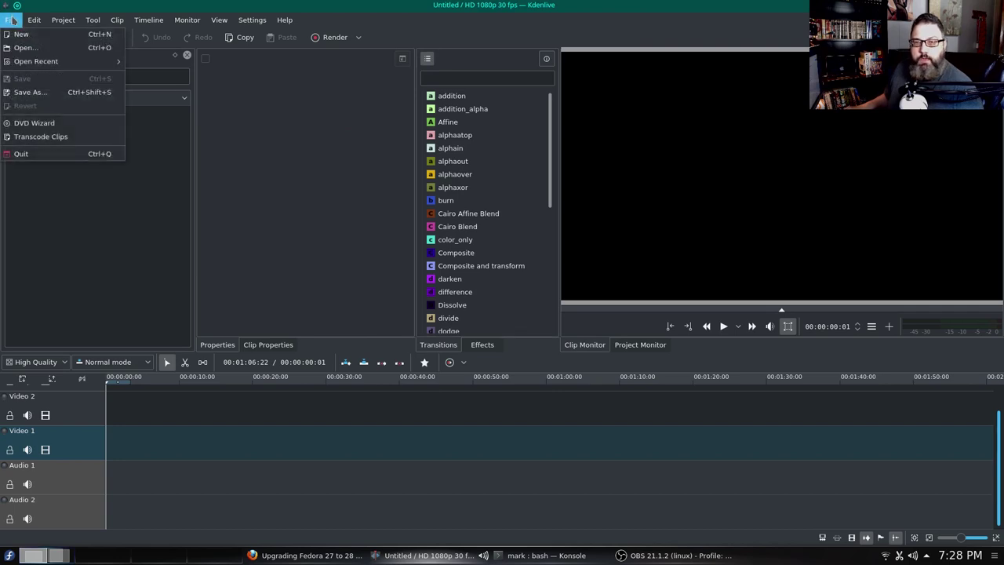
pyautogui.moveTo(36, 61)
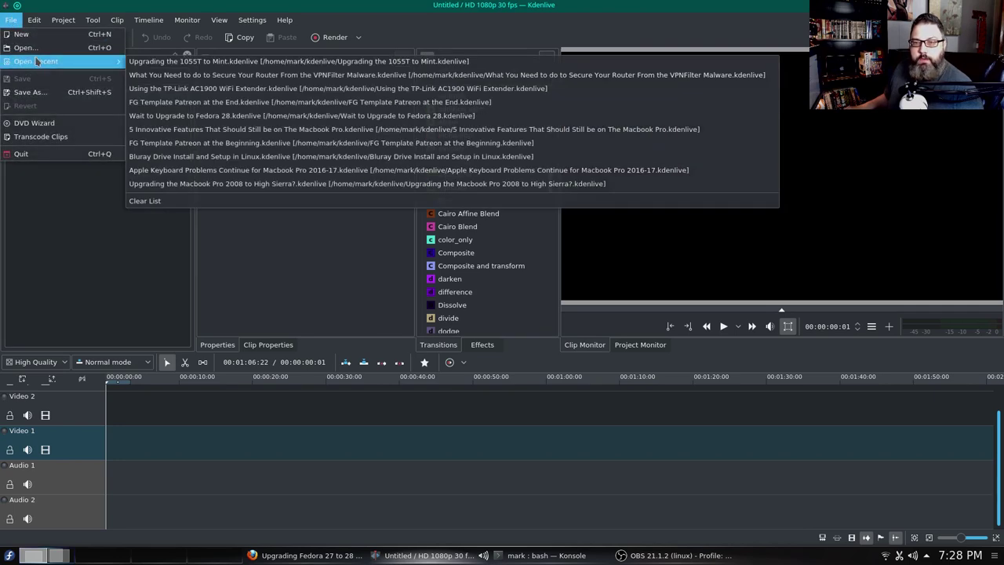
pyautogui.click(145, 105)
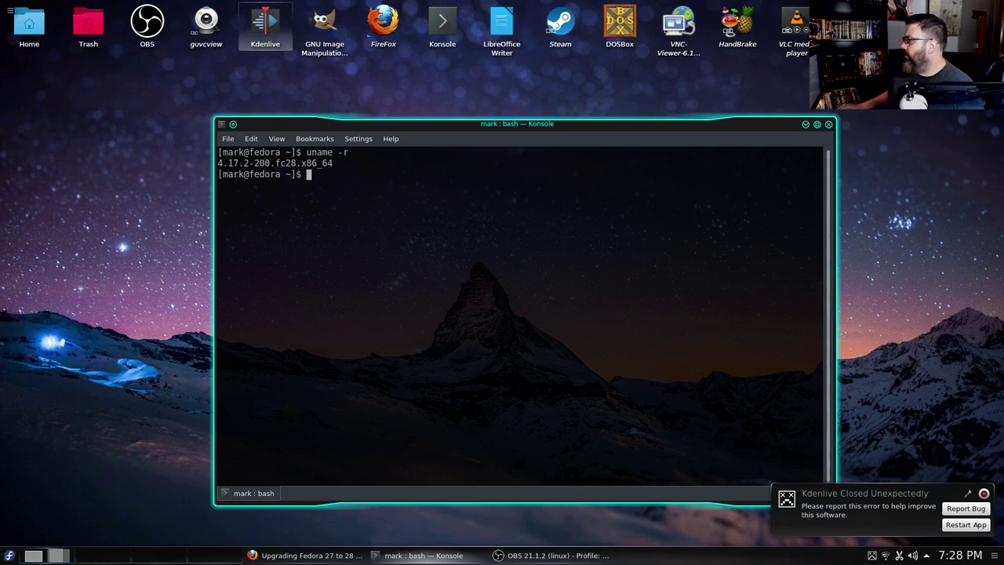
# - Go to flathub.org in a new Firefox tab
pyautogui.hotkey('alt', 'Tab')
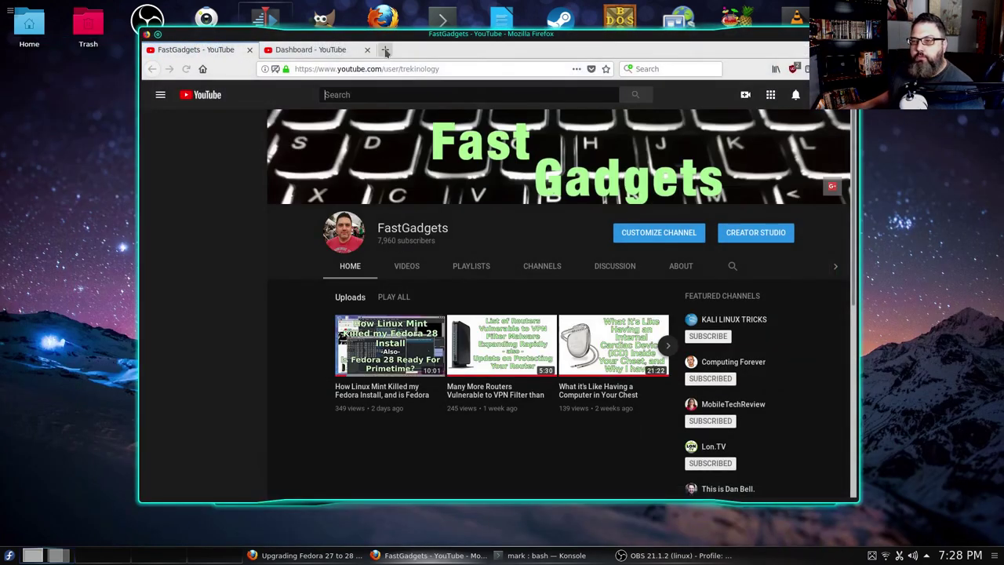
pyautogui.click(385, 50)
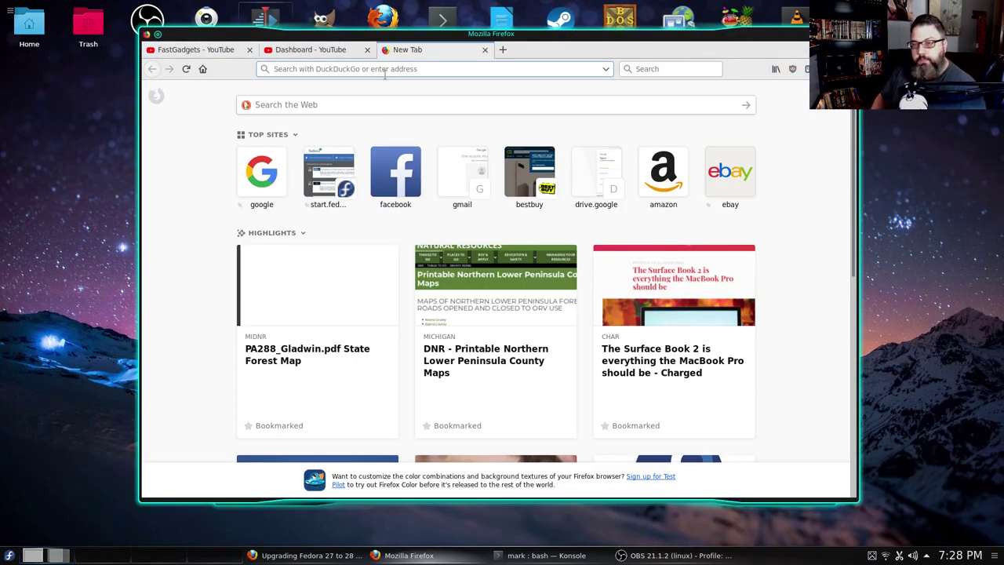
pyautogui.write('fla')
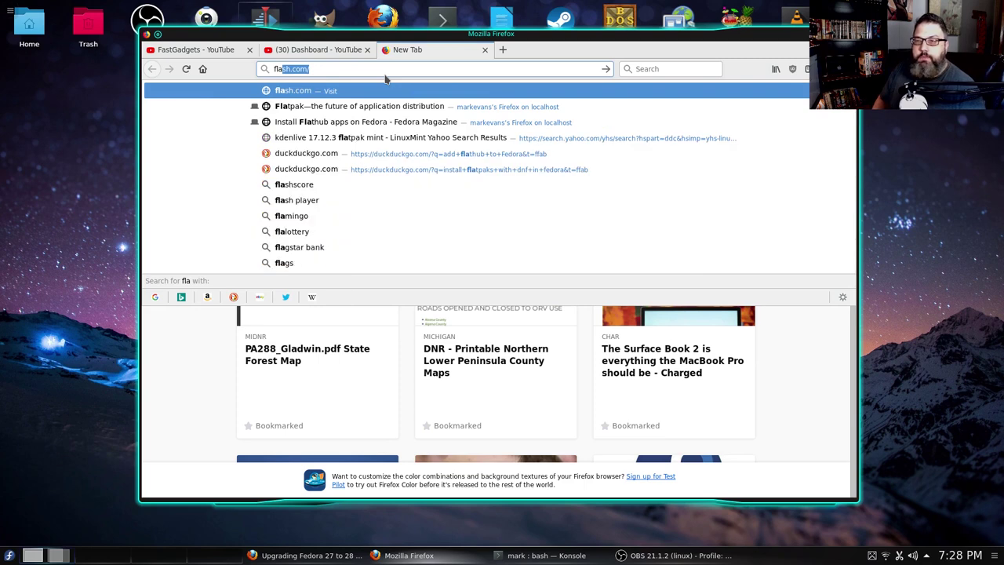
pyautogui.write('thub.org')
pyautogui.press('Return')
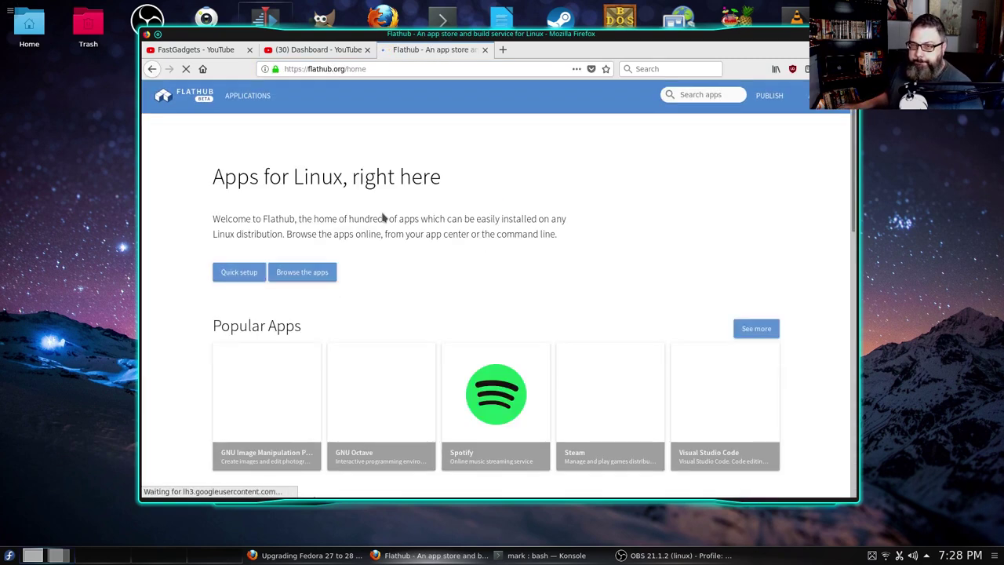
# - Follow Quick setup for Fedora and open the flathub.flatpakrepo repository file
pyautogui.click(222, 273)
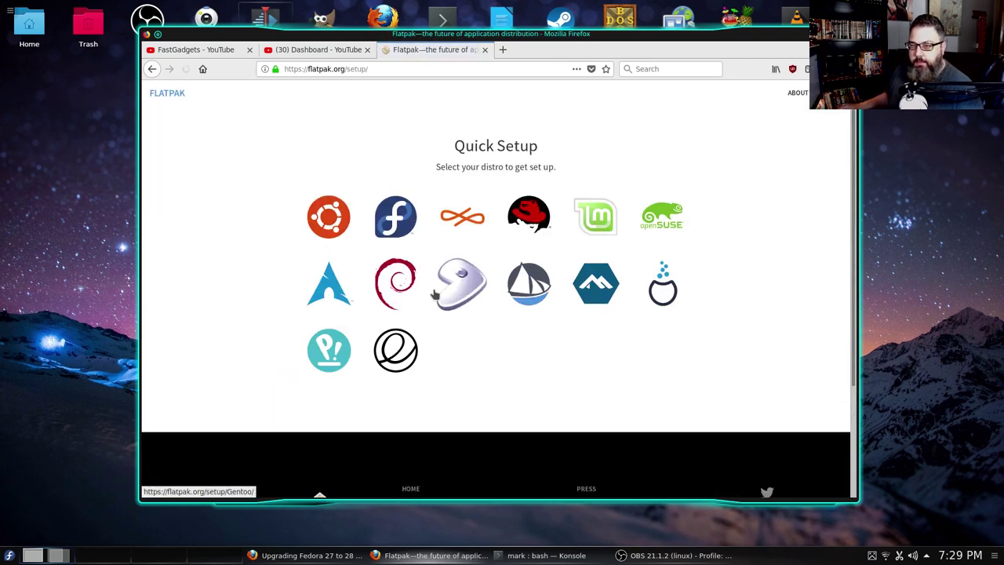
pyautogui.click(392, 224)
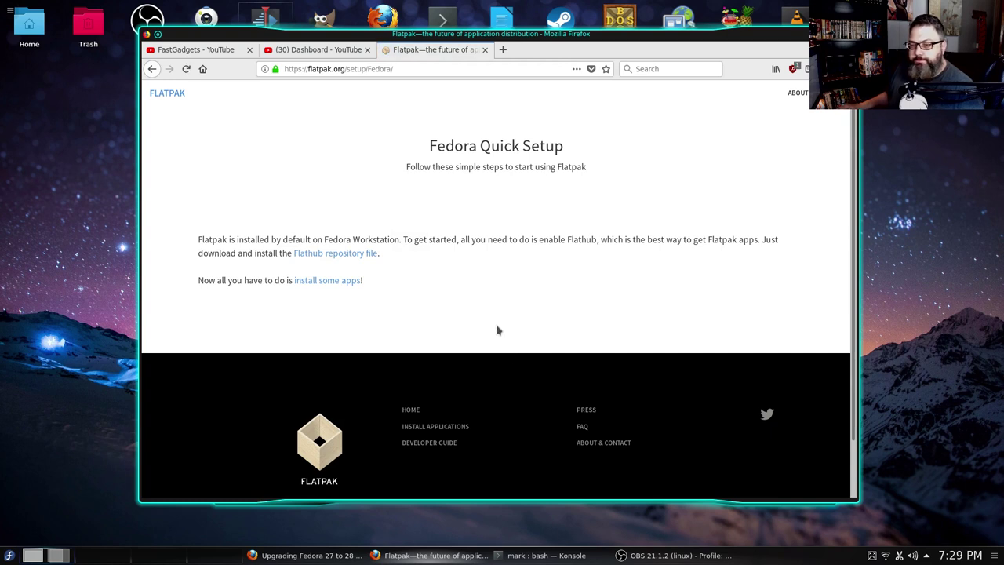
pyautogui.click(362, 259)
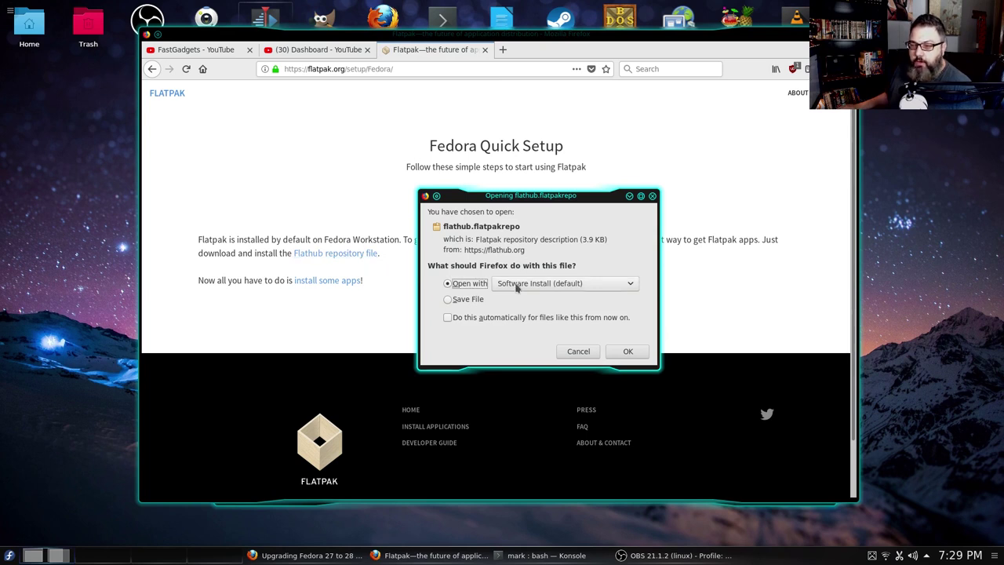
# - Install the Flathub repository in Software Install with the admin password, then return to the store overview
pyautogui.click(627, 351)
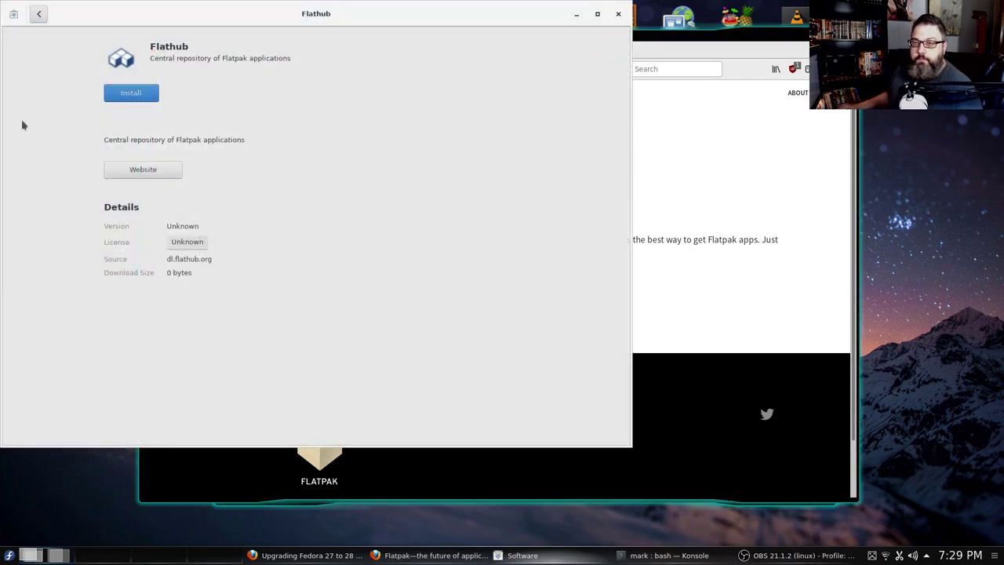
pyautogui.click(138, 93)
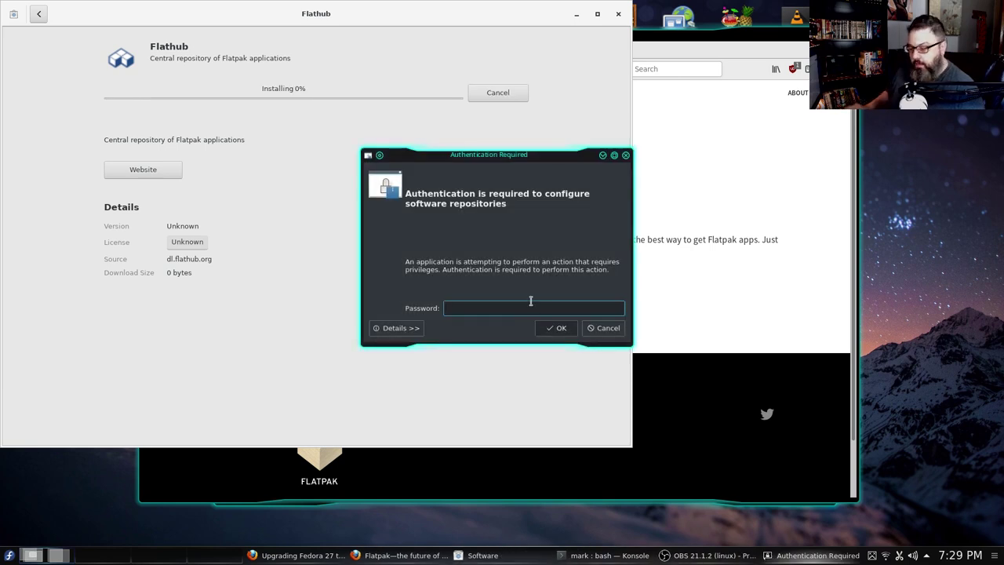
pyautogui.write('●●●●●●●●●●●')
pyautogui.press('Return')
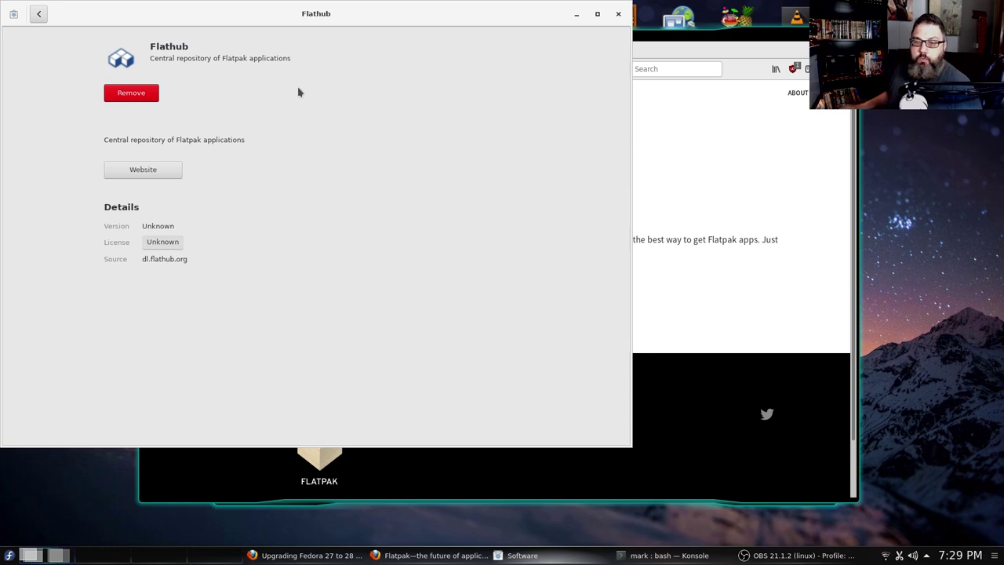
pyautogui.moveTo(273, 20); pyautogui.dragTo(290, 50)
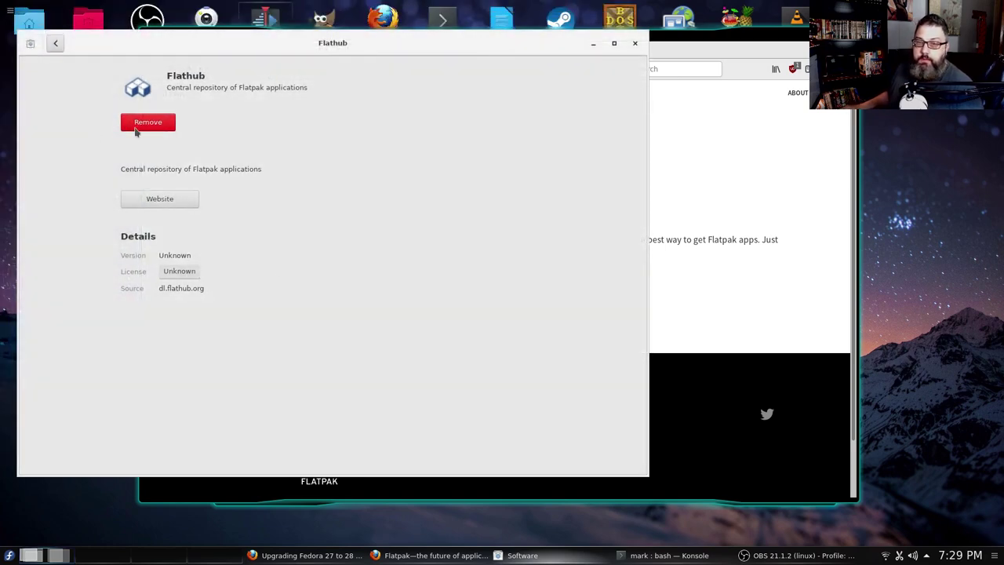
pyautogui.click(55, 44)
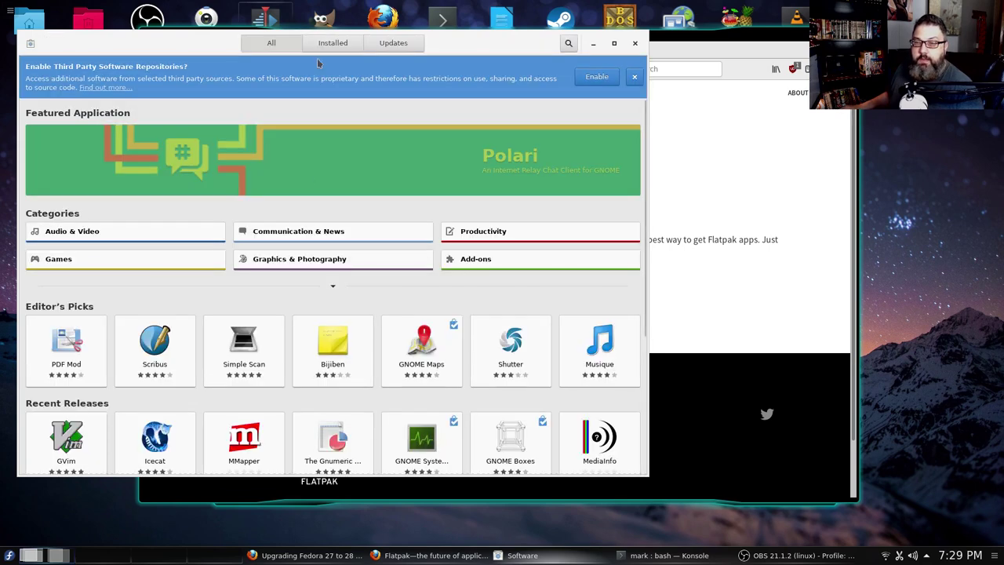
pyautogui.moveTo(233, 37); pyautogui.dragTo(312, 55)
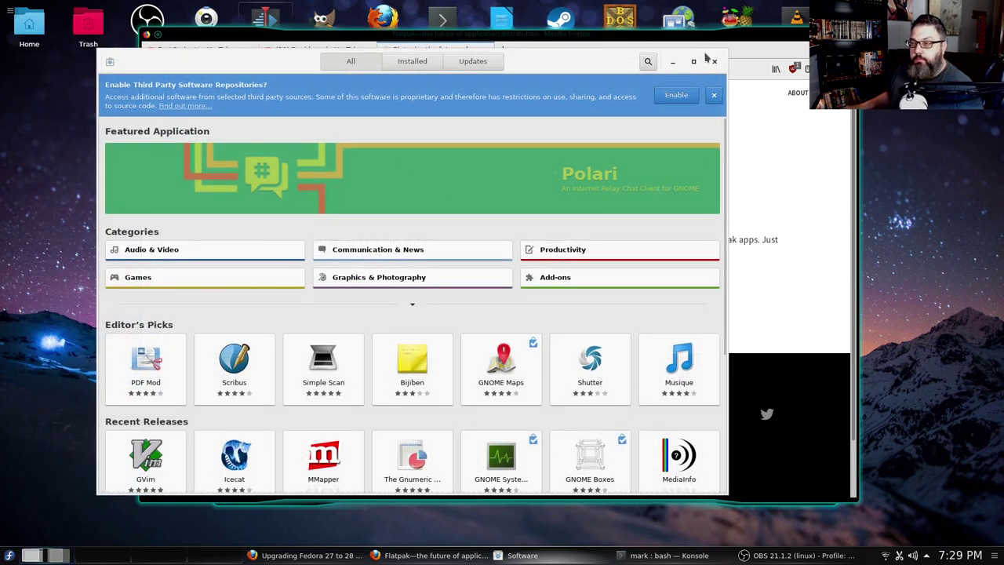
# - Close Software, copy 'gnome-software --quit' from the Technically Speaking article, and bring Konsole forward
pyautogui.click(714, 61)
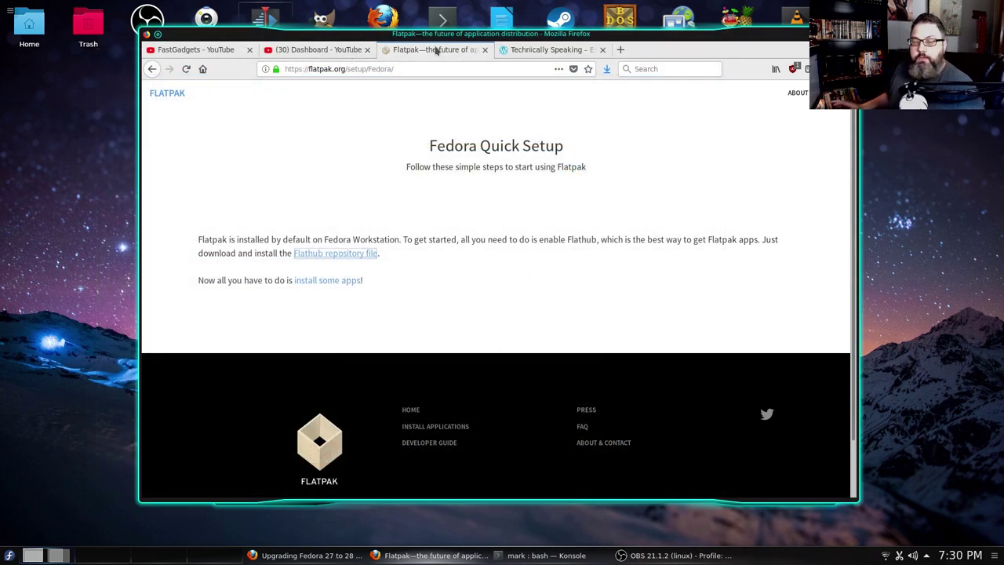
pyautogui.click(538, 52)
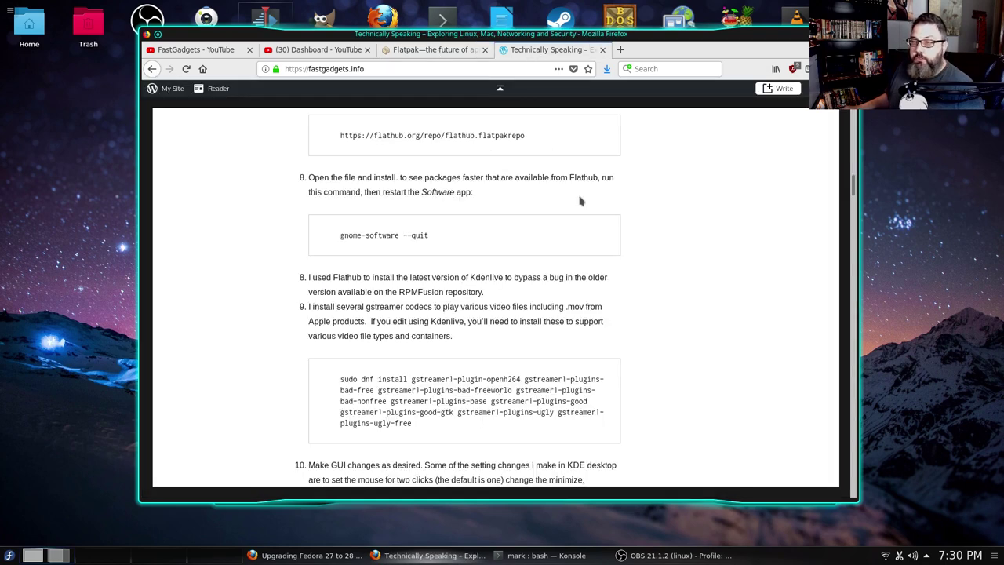
pyautogui.scroll(-1, 682, 256)
pyautogui.scroll(2, 549, 219)
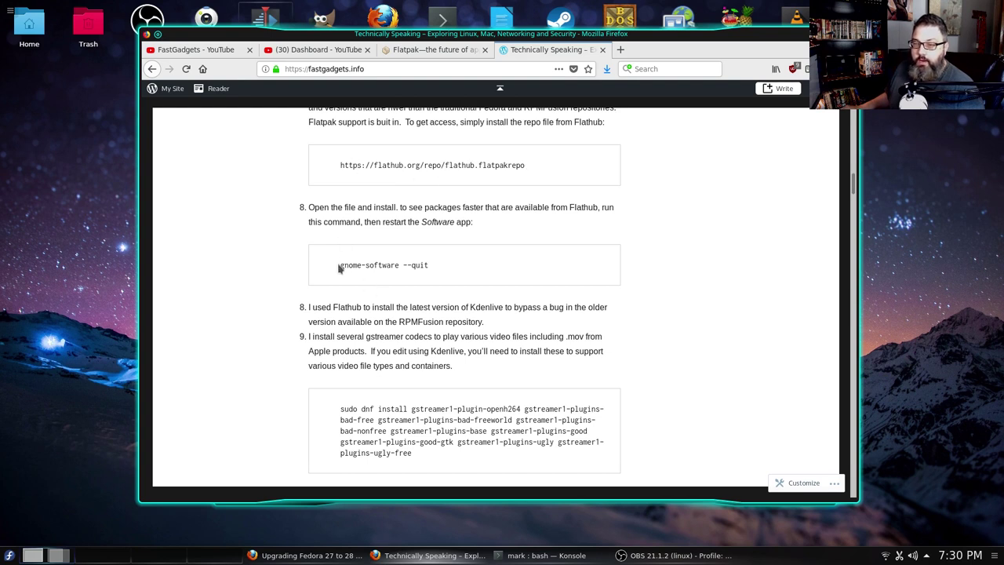
pyautogui.moveTo(340, 264); pyautogui.dragTo(433, 267)
pyautogui.rightClick(371, 269)
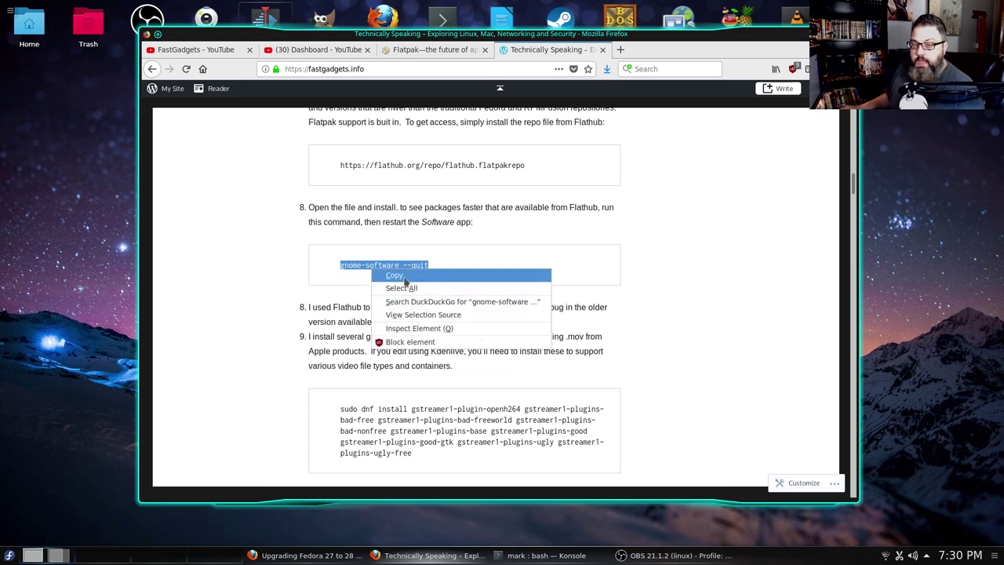
pyautogui.click(392, 276)
pyautogui.click(9, 555)
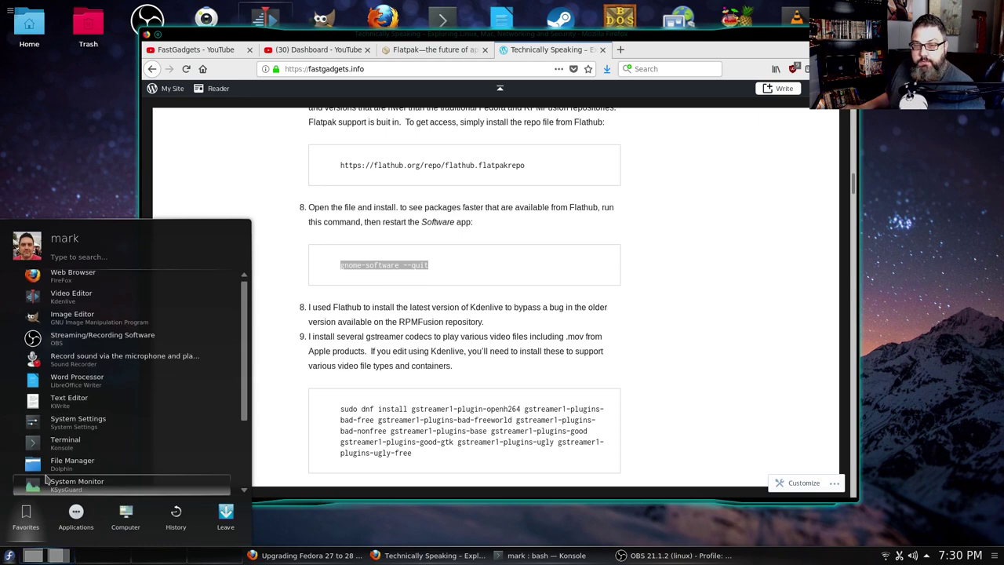
pyautogui.click(546, 556)
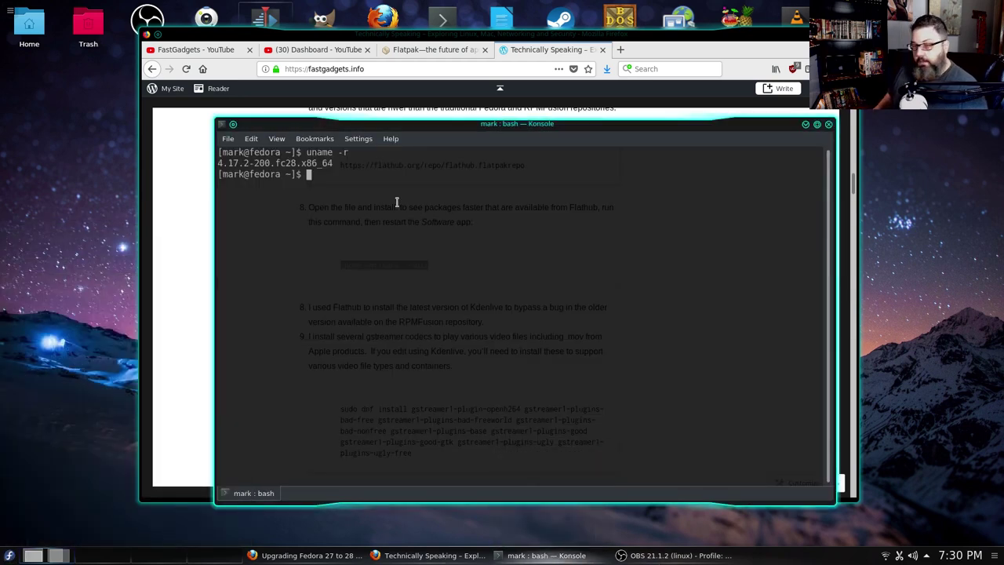
# - Paste and run gnome-software --quit in Konsole
pyautogui.click(251, 140)
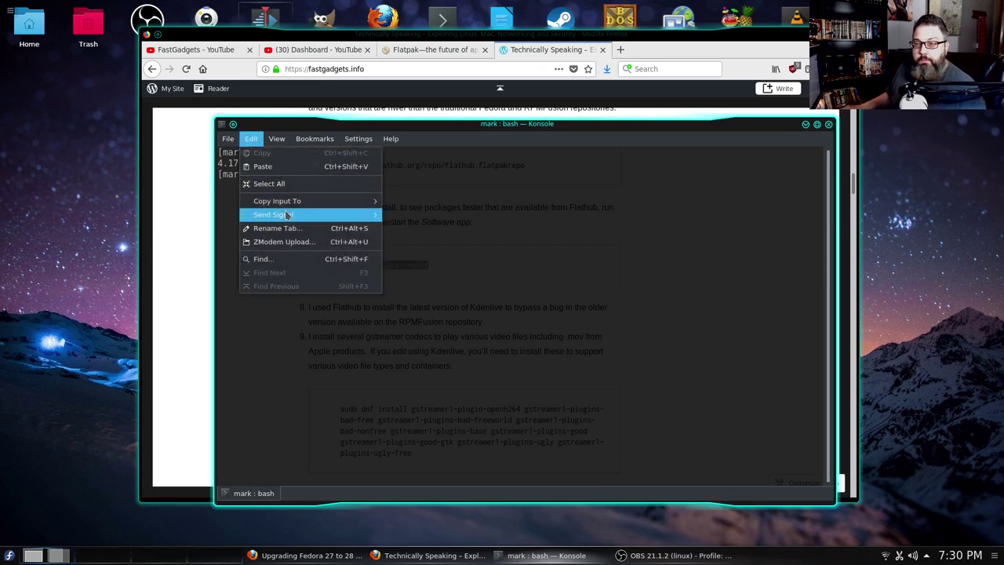
pyautogui.click(269, 164)
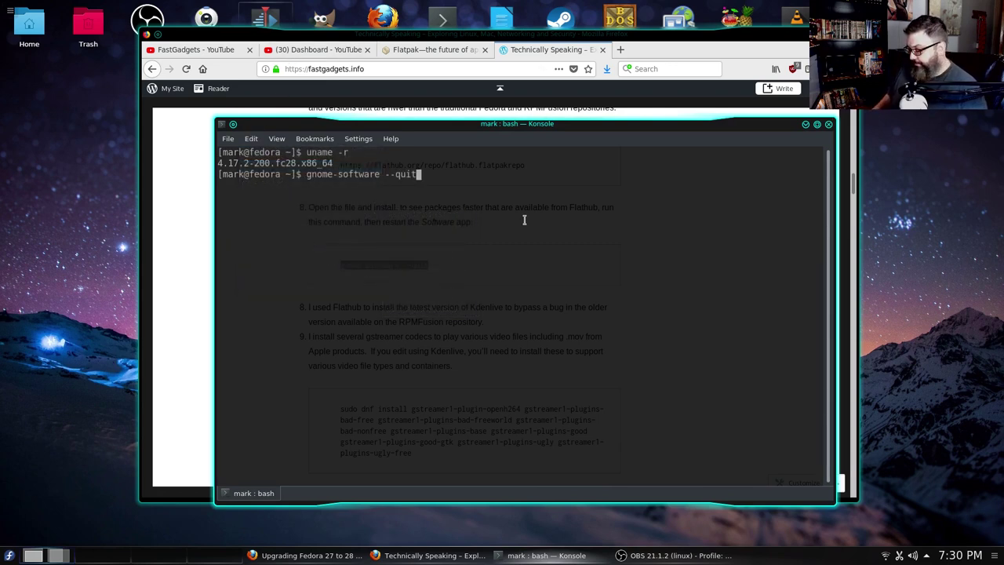
pyautogui.press('Return')
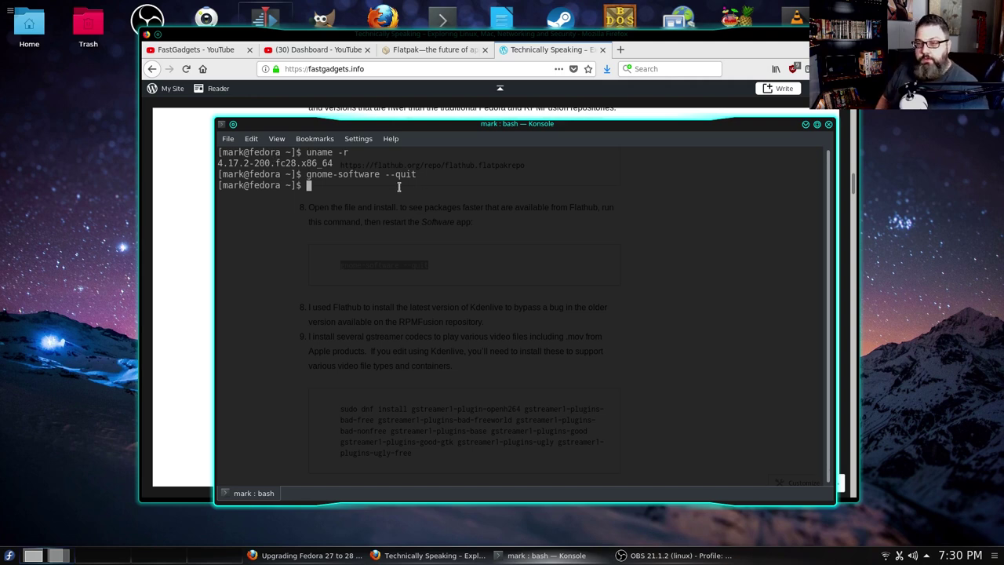
# - Run sudo dnf remove kdenlive, enter the password and confirm removing the three packages
pyautogui.write('a ~]$ ')
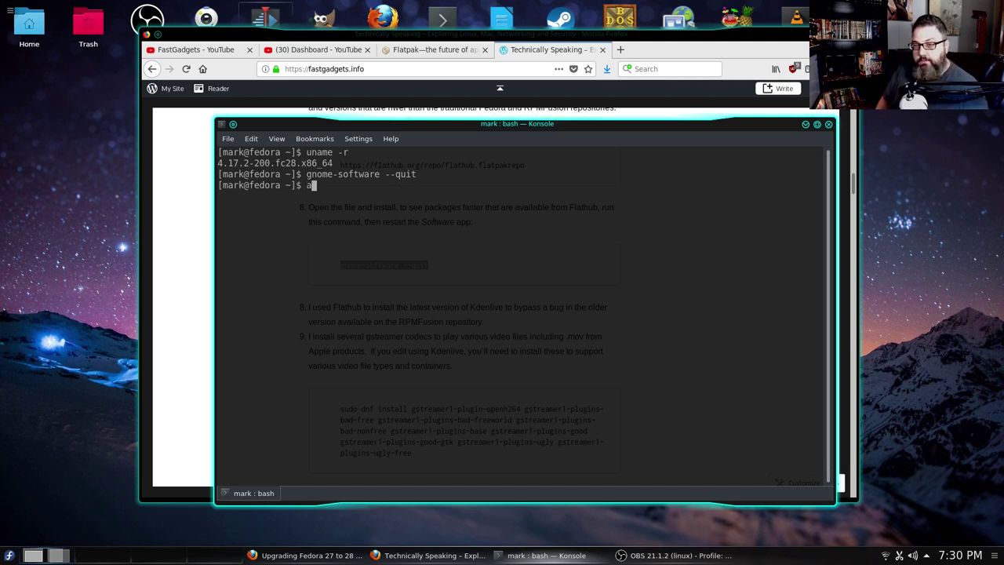
pyautogui.write('sudo dnf remove kdenlive')
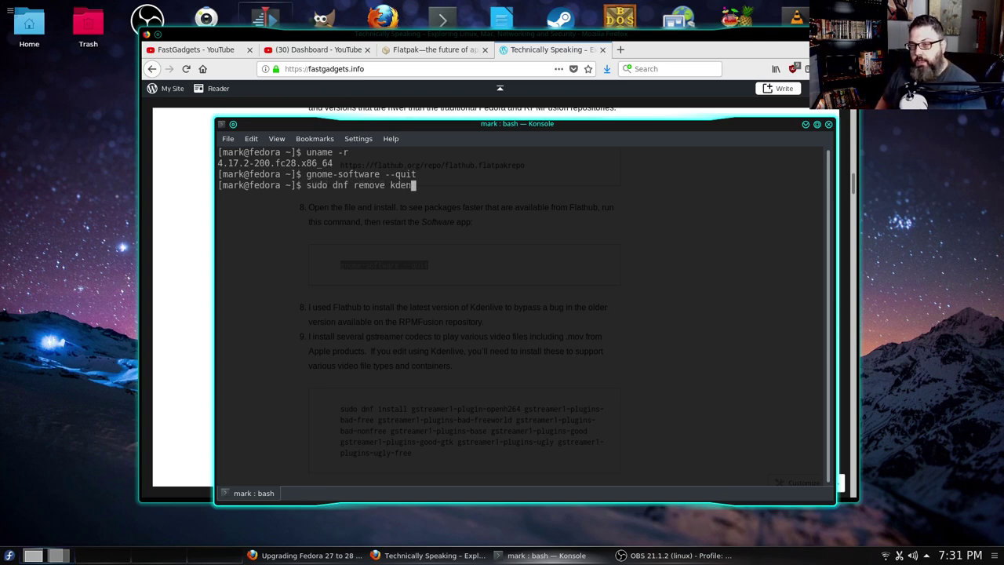
pyautogui.press('Return')
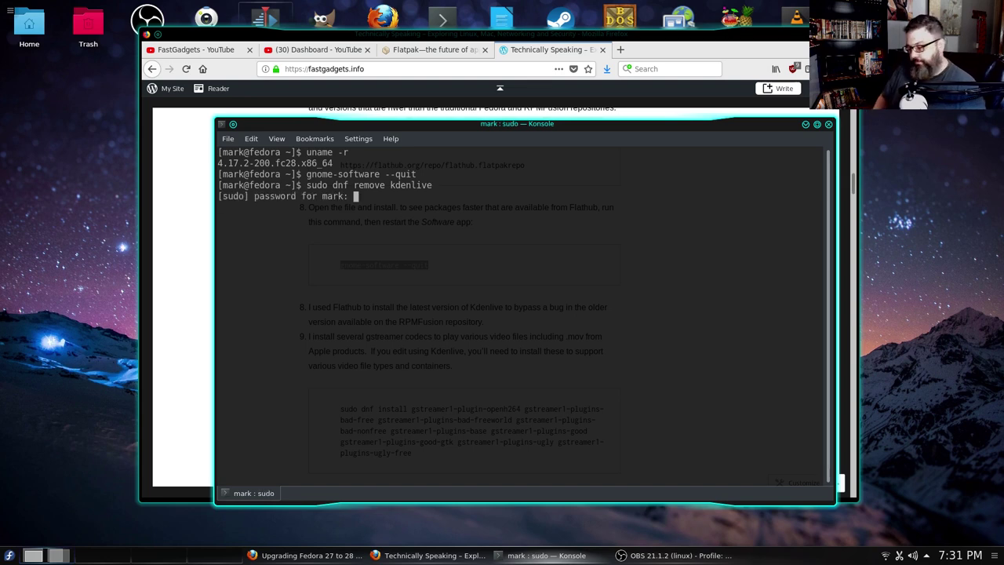
pyautogui.press('Return')
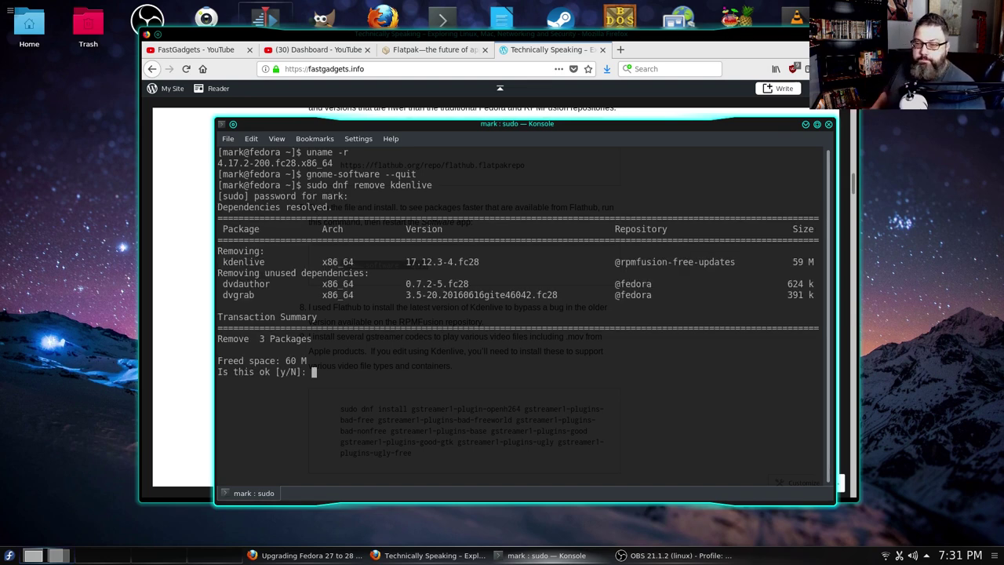
pyautogui.write('y')
pyautogui.press('Return')
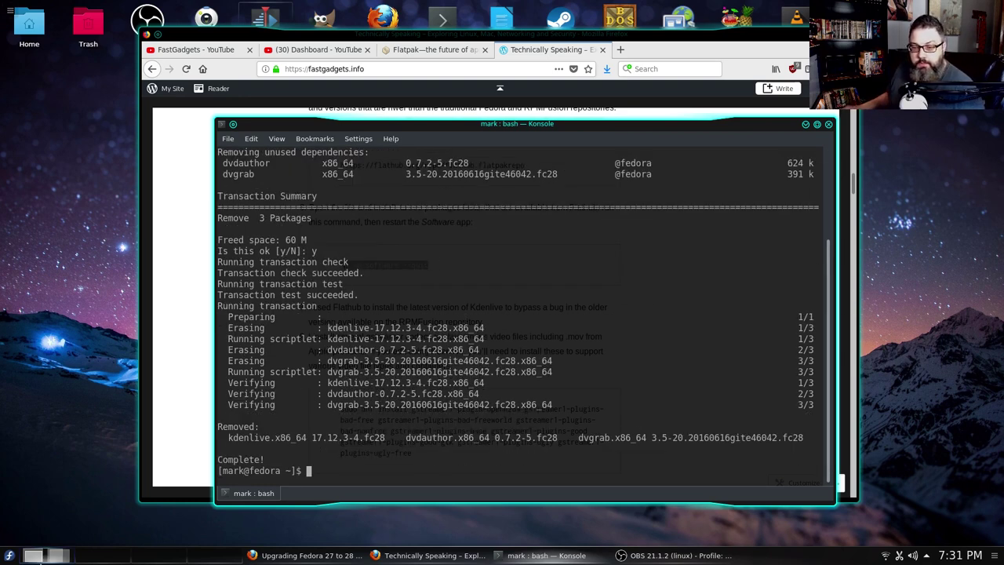
# - Search the application launcher for 'Softw' and launch the Software app store
pyautogui.click(9, 556)
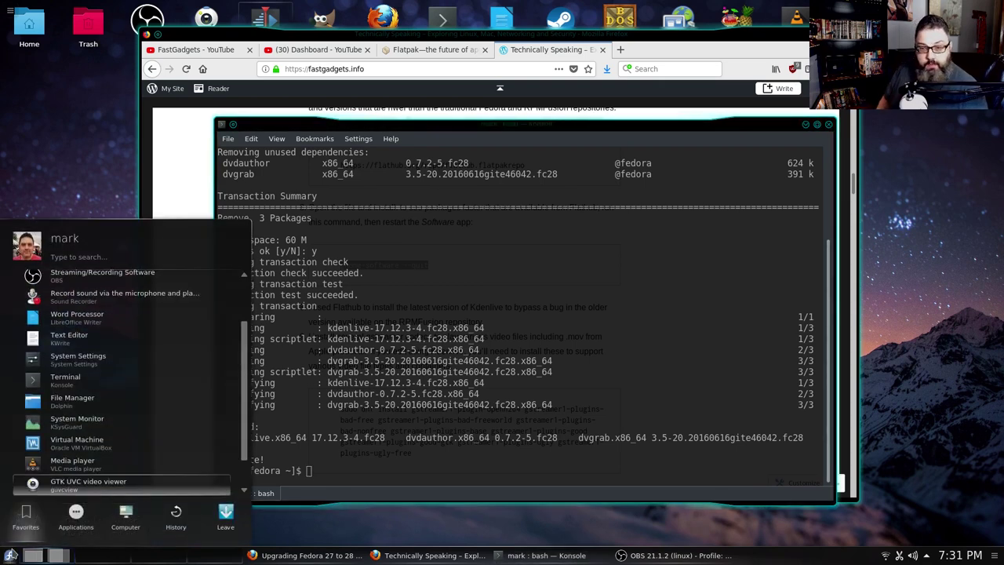
pyautogui.write('softw')
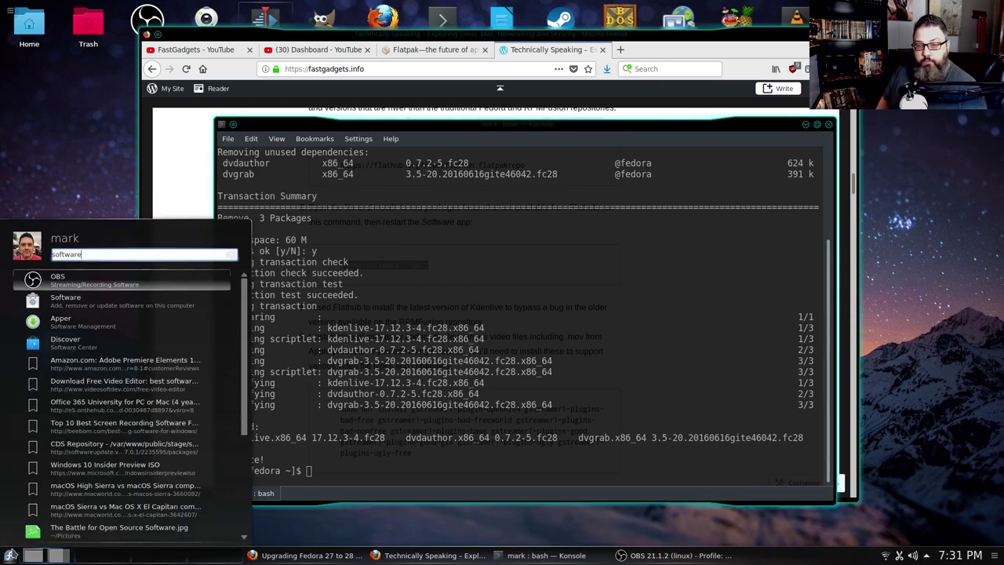
pyautogui.write('are')
pyautogui.scroll(-1, 69, 291)
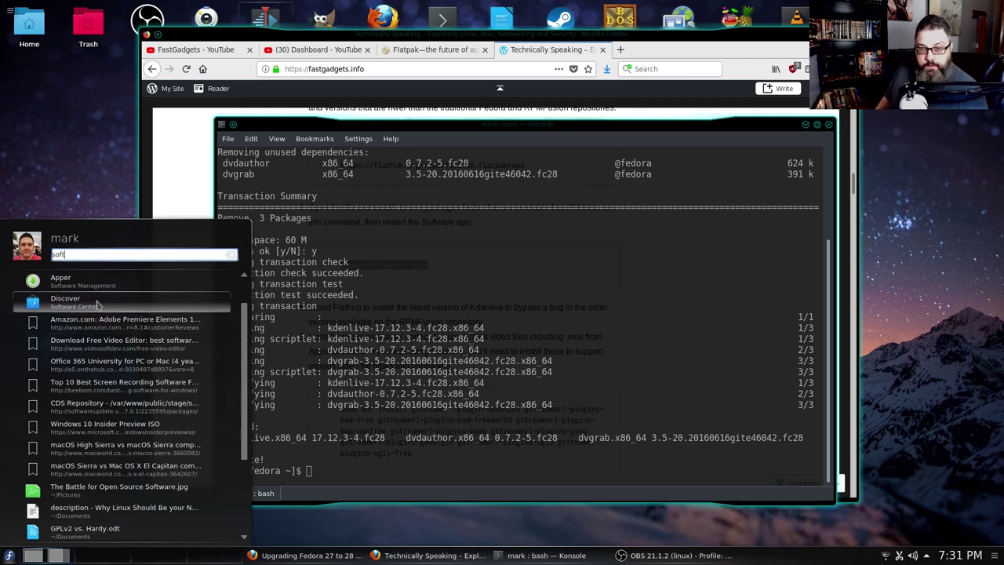
pyautogui.press('BackSpace')
pyautogui.press('BackSpace')
pyautogui.press('BackSpace')
pyautogui.press('BackSpace')
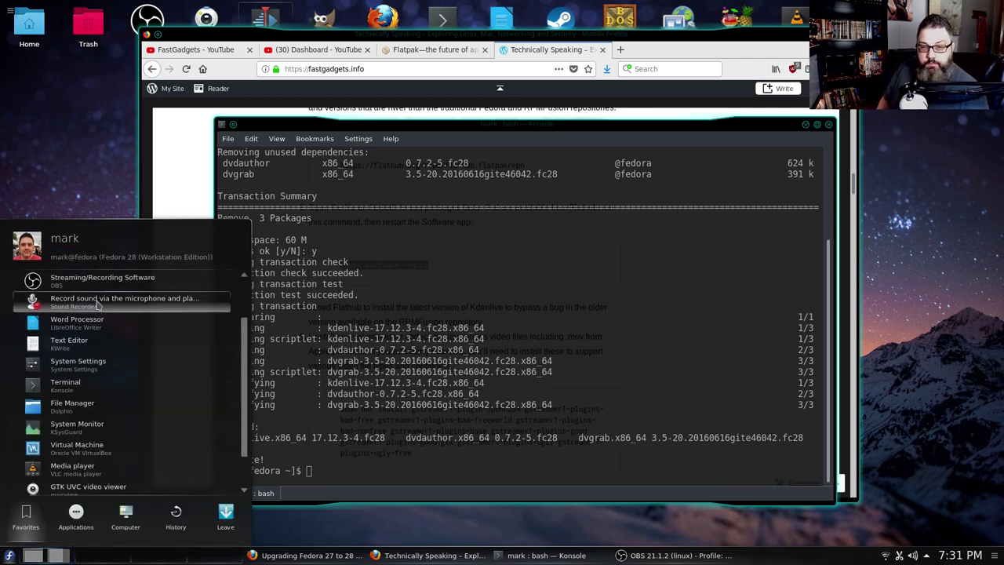
pyautogui.write('Softw')
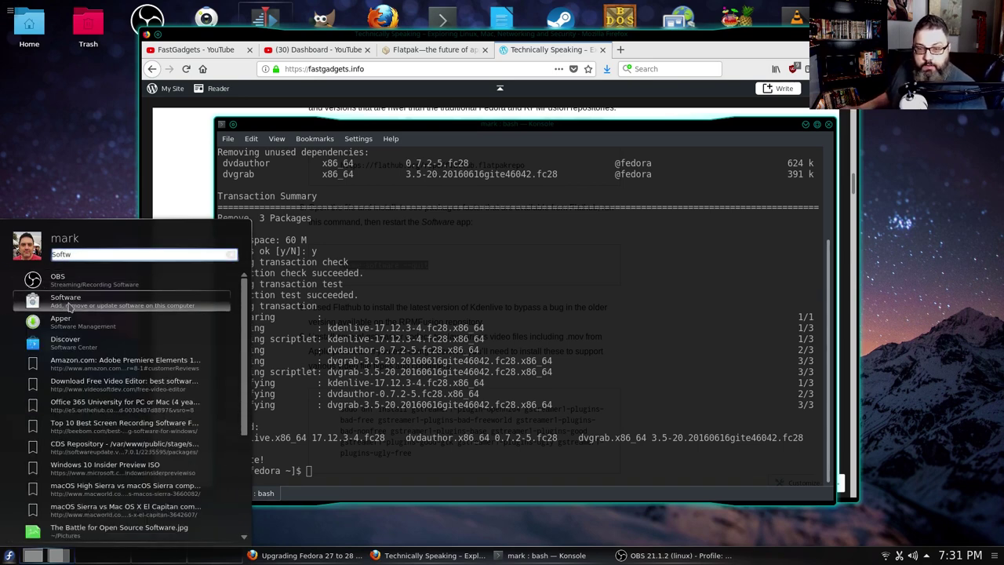
pyautogui.click(59, 302)
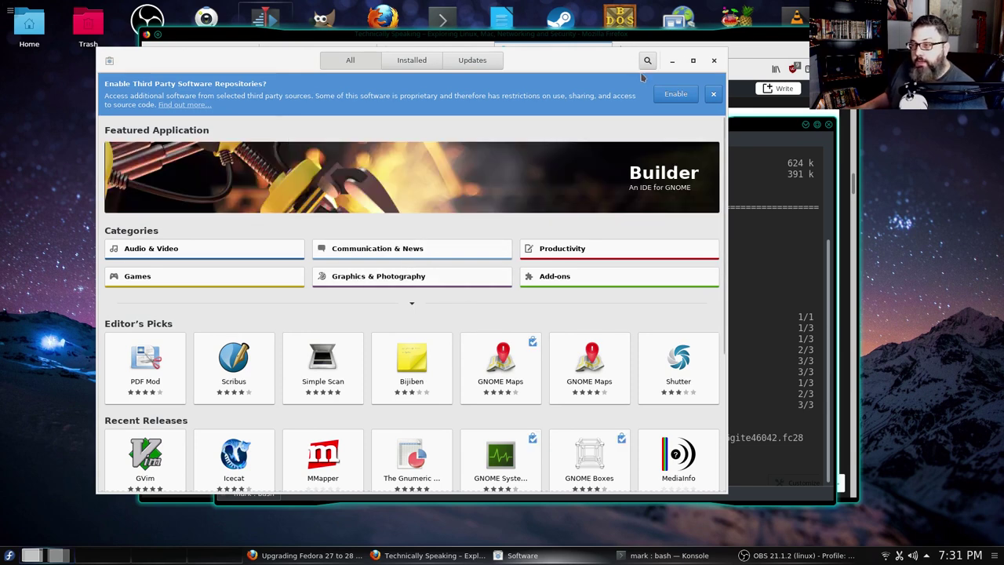
# - Search for 'kdenlive' and install the edition sourced from dl.flathub.org
pyautogui.click(648, 61)
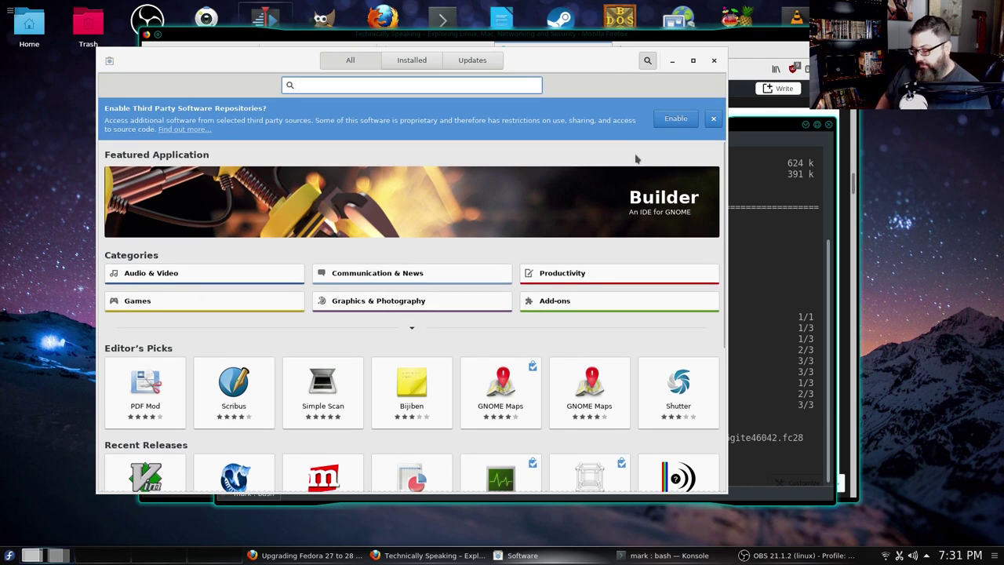
pyautogui.write('kdenlive')
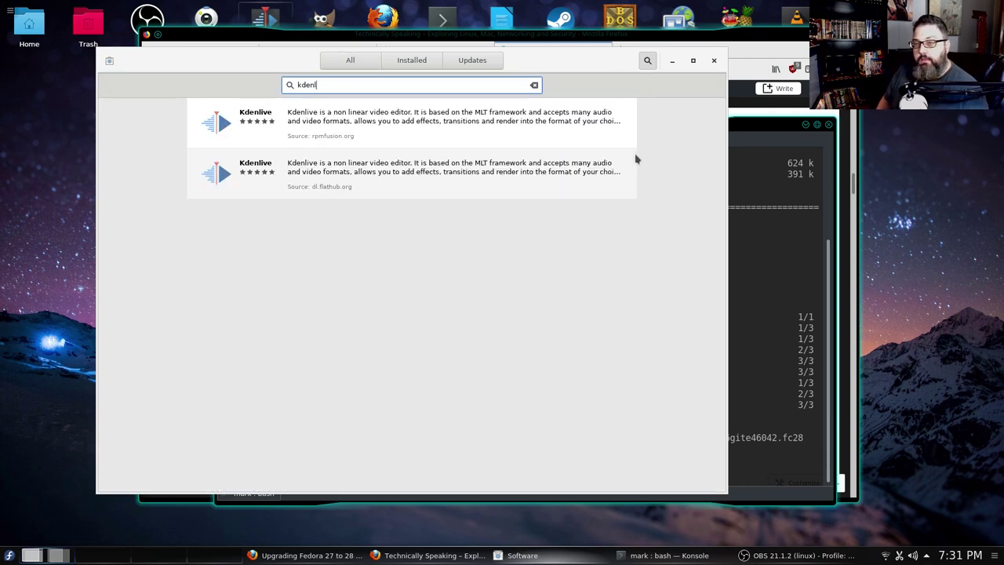
pyautogui.click(338, 179)
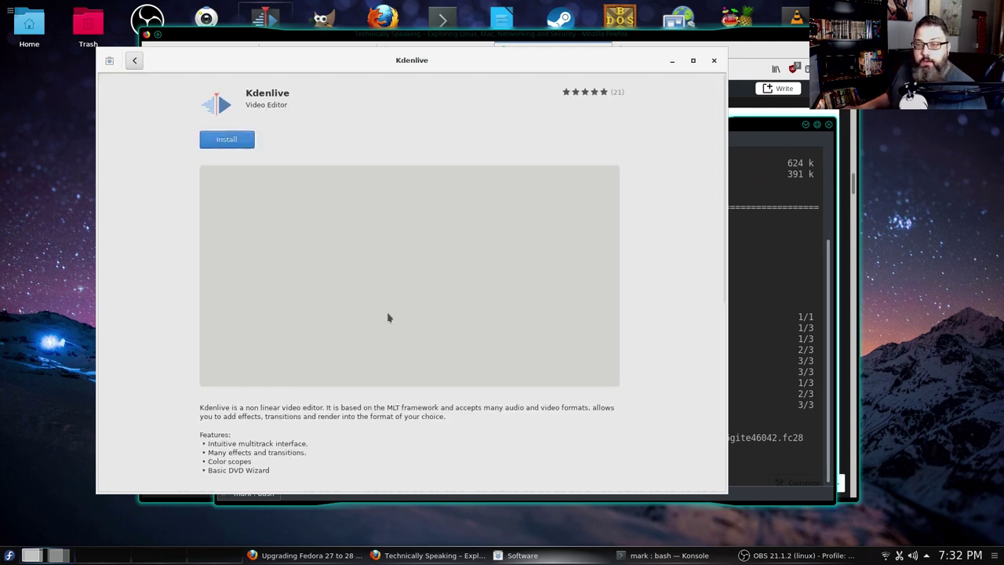
pyautogui.click(229, 138)
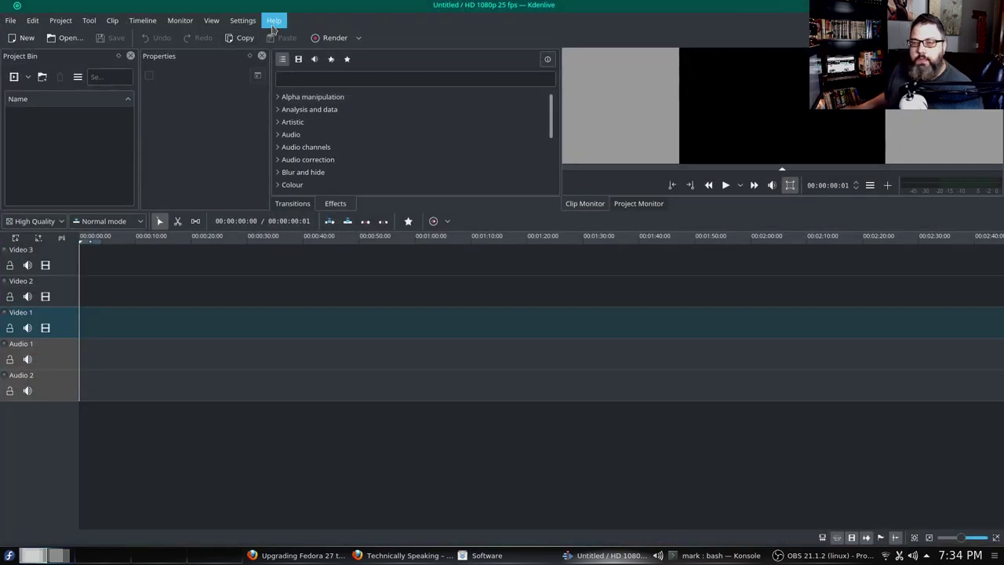
# - Confirm in Help > About Kdenlive that the version is 18.04.2, then close it
pyautogui.click(273, 22)
pyautogui.click(294, 117)
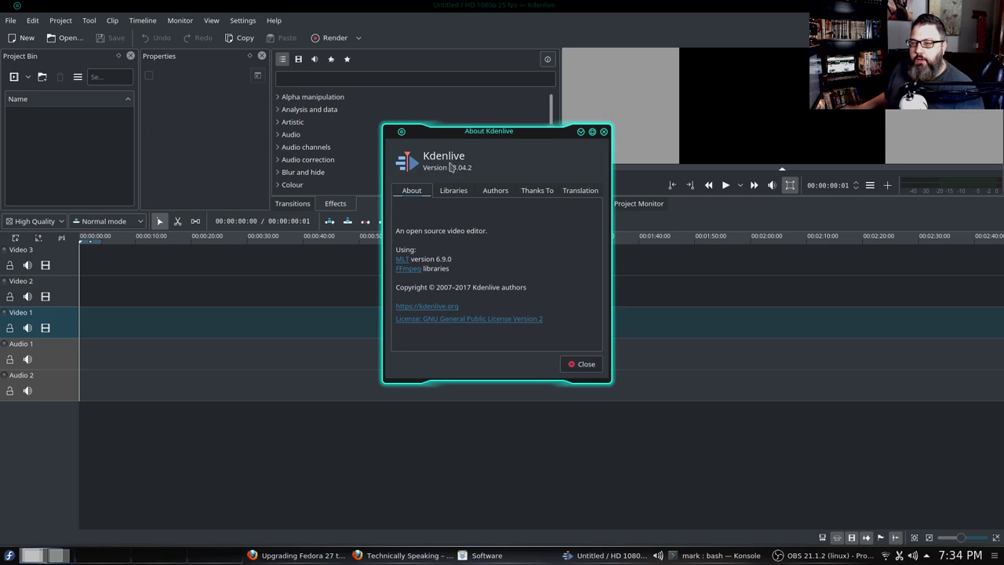
pyautogui.moveTo(450, 167); pyautogui.dragTo(478, 170)
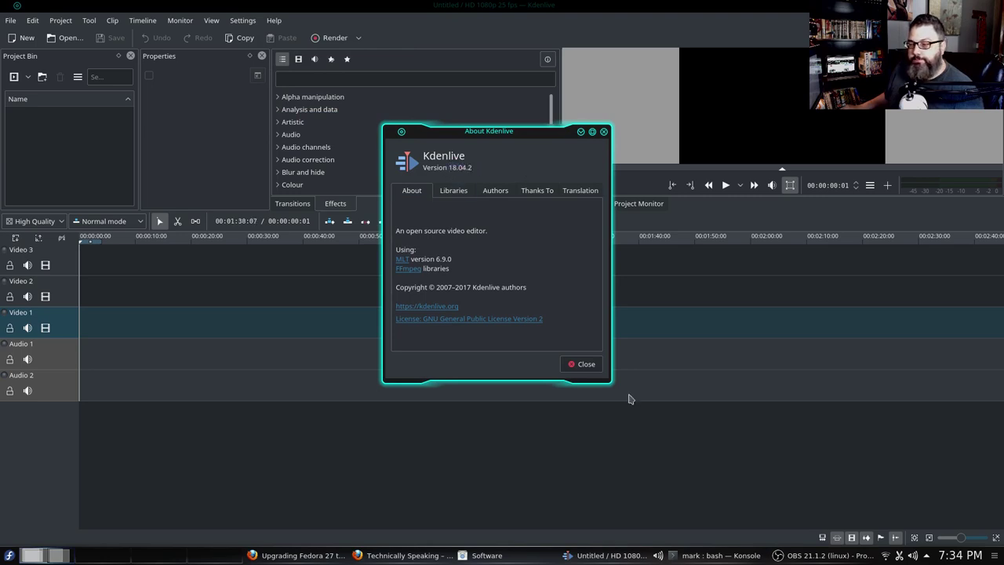
pyautogui.click(582, 364)
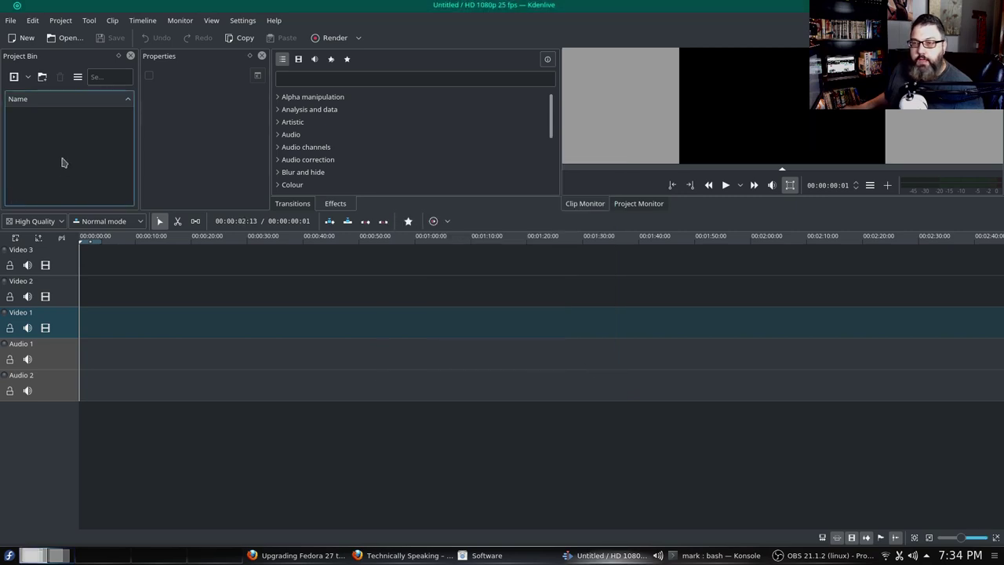
# - Open FG Template Patreon at the End.kdenlive from the kdenlive folder in the home directory
pyautogui.click(11, 21)
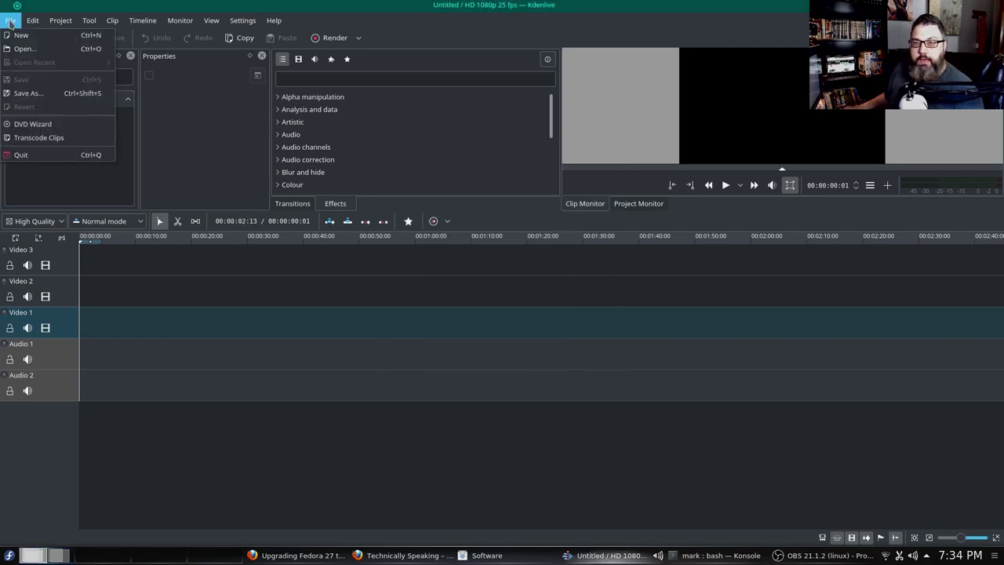
pyautogui.click(39, 49)
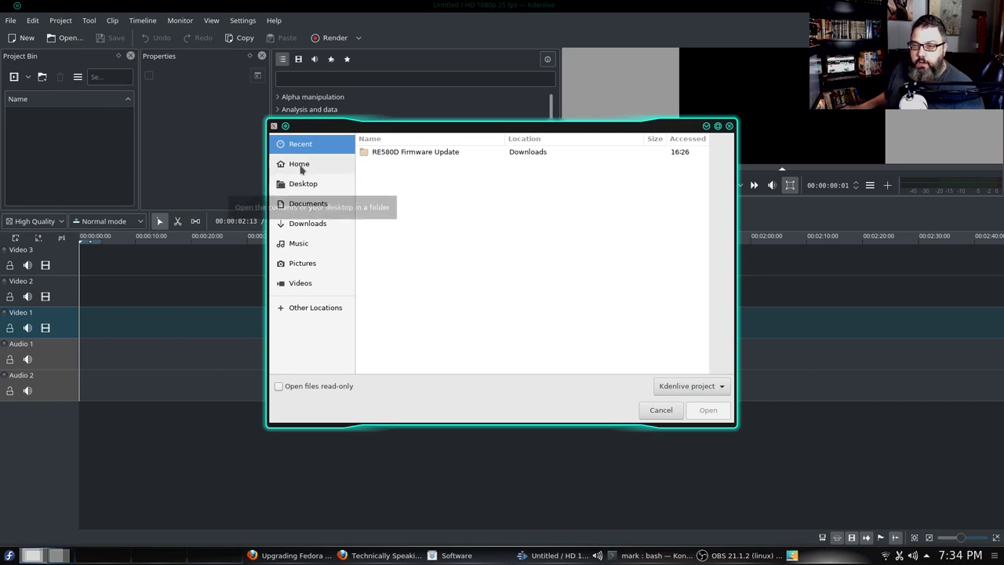
pyautogui.click(299, 163)
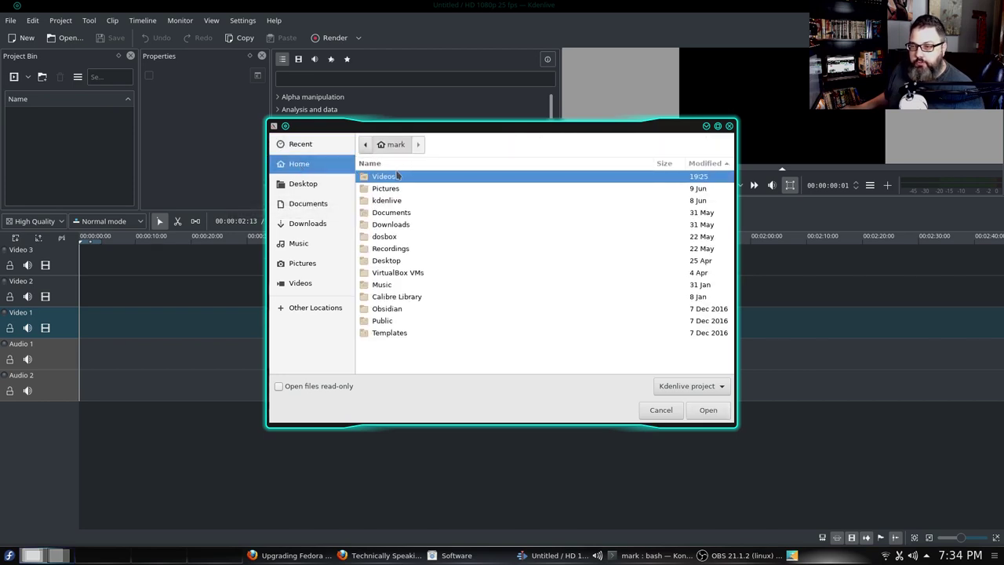
pyautogui.doubleClick(389, 200)
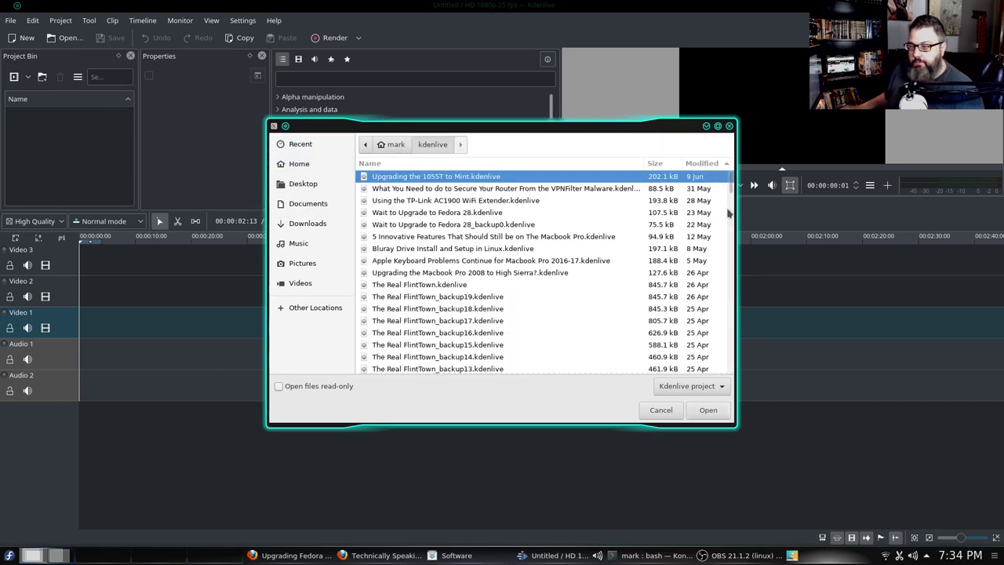
pyautogui.moveTo(732, 185); pyautogui.dragTo(736, 222)
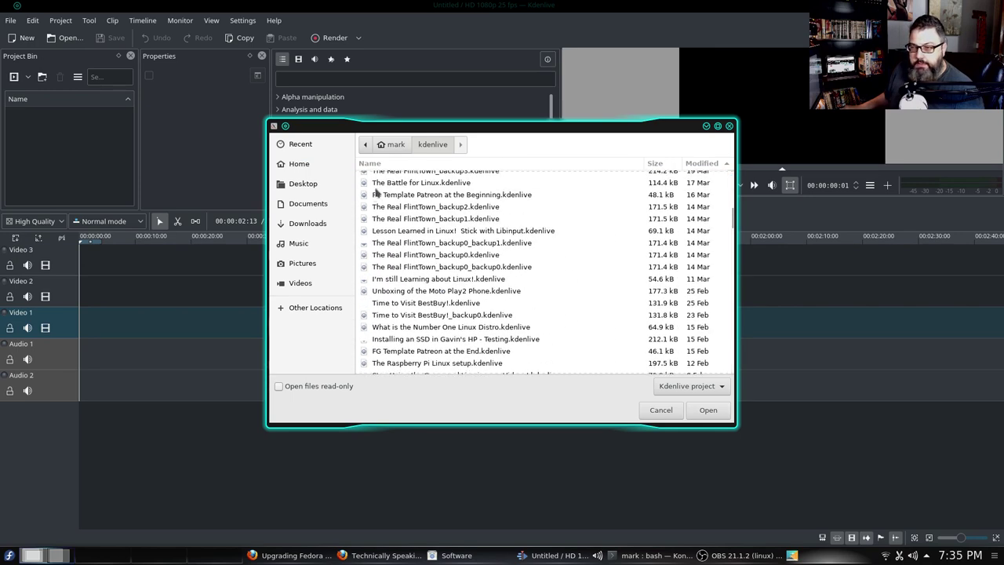
pyautogui.click(393, 163)
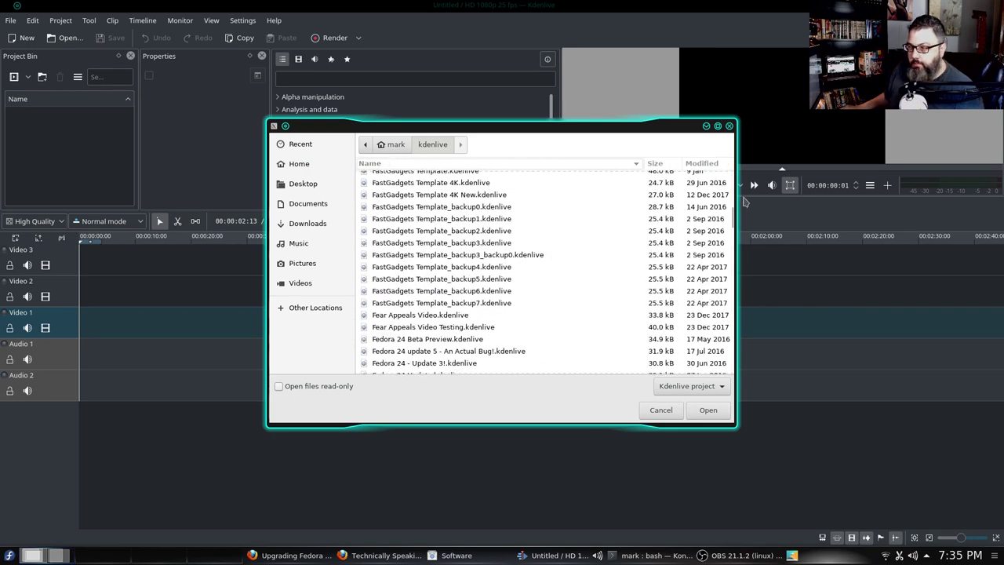
pyautogui.moveTo(734, 214); pyautogui.dragTo(733, 243)
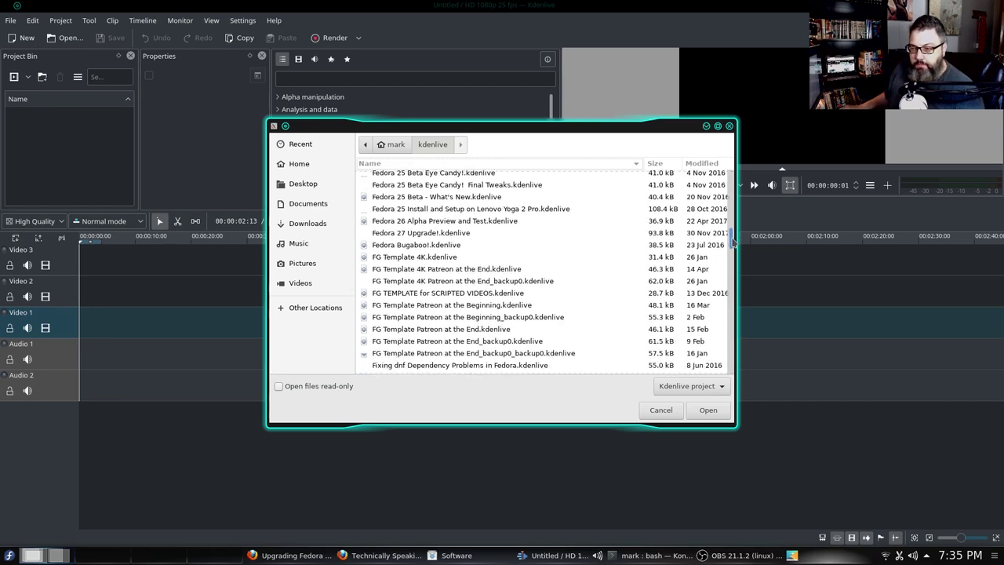
pyautogui.click(409, 330)
pyautogui.click(708, 409)
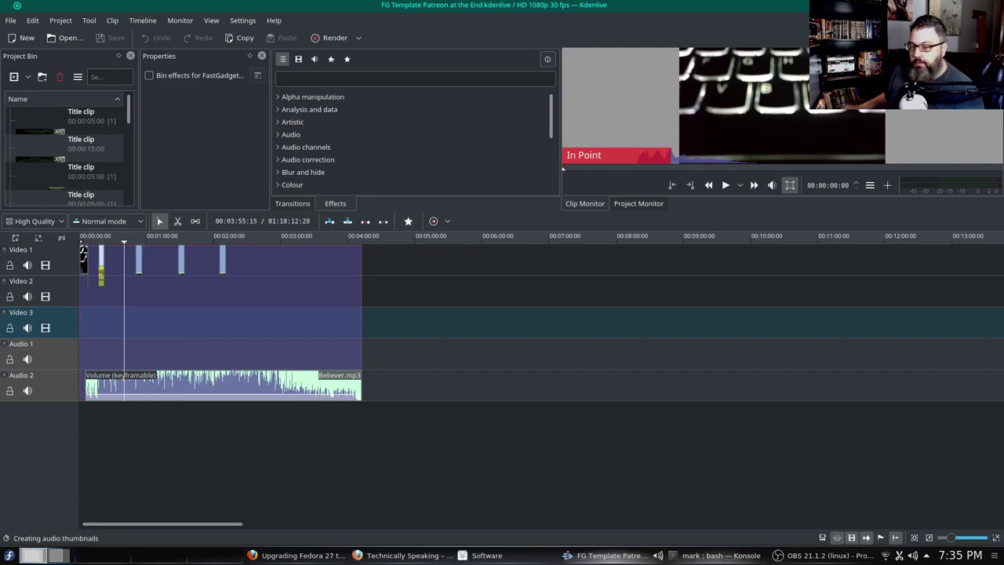
# - Zoom the timeline in twice and play briefly from the second title clip
pyautogui.click(997, 537)
pyautogui.click(997, 537)
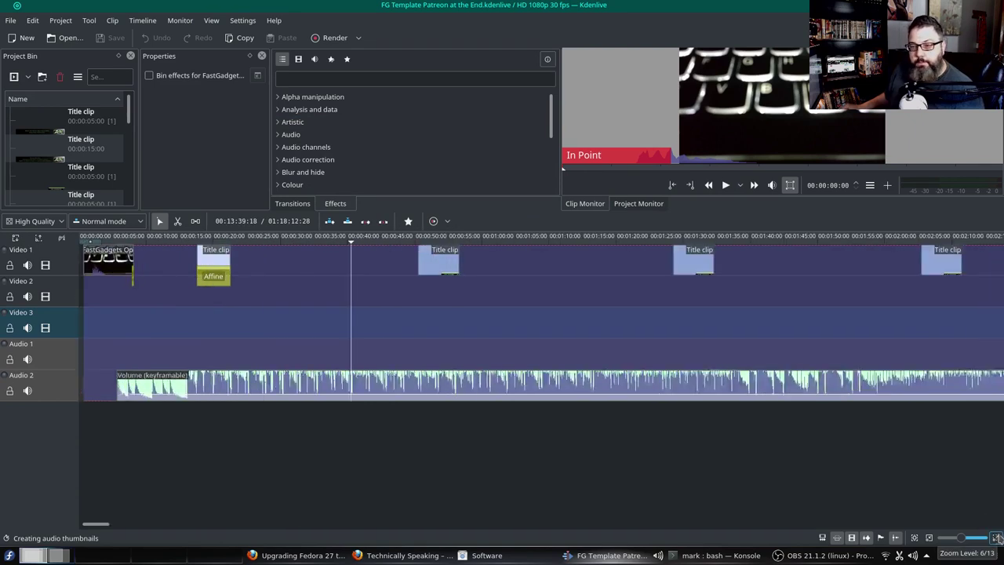
pyautogui.click(412, 239)
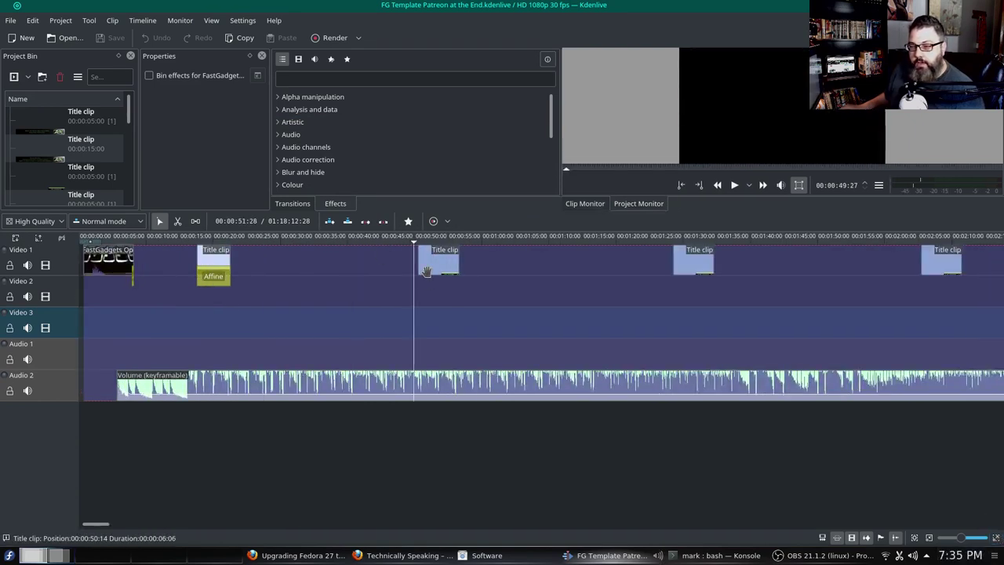
pyautogui.press('space')
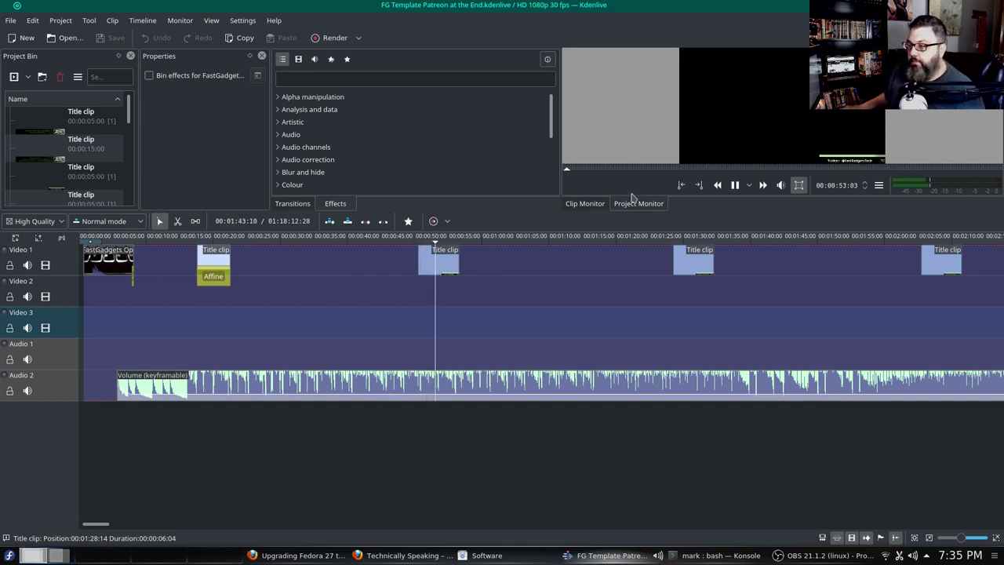
pyautogui.press('space')
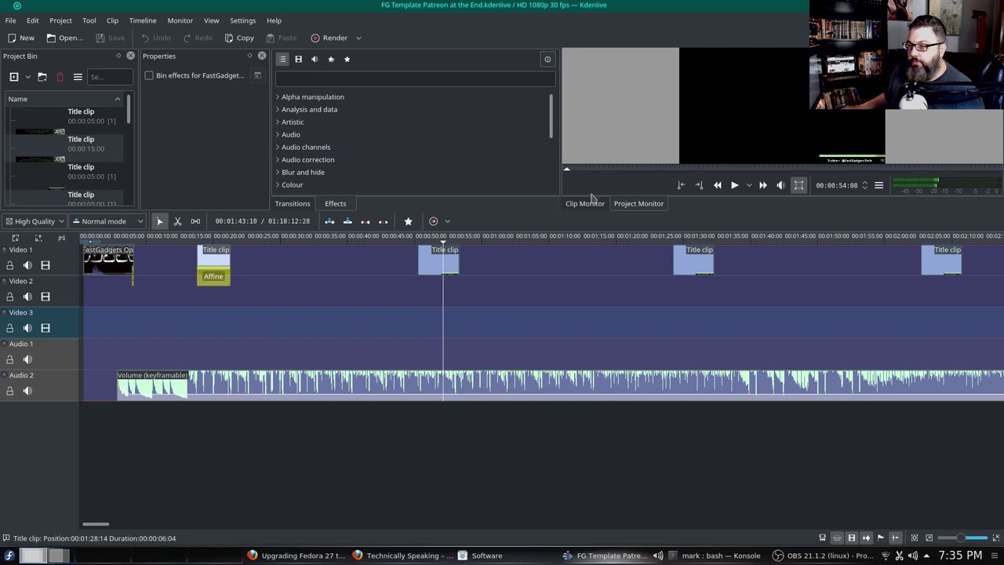
# - Enlarge the project monitor by resizing the panels, then play around the one-minute mark
pyautogui.moveTo(594, 209)
pyautogui.mouseDown()
pyautogui.moveTo(600, 376)
pyautogui.moveTo(589, 206)
pyautogui.mouseUp()
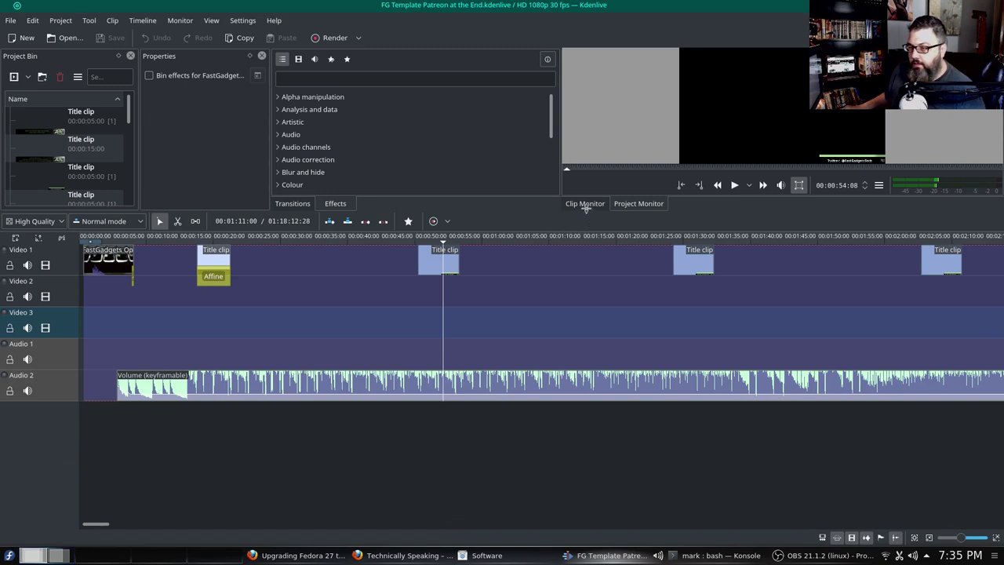
pyautogui.moveTo(585, 218); pyautogui.dragTo(591, 361)
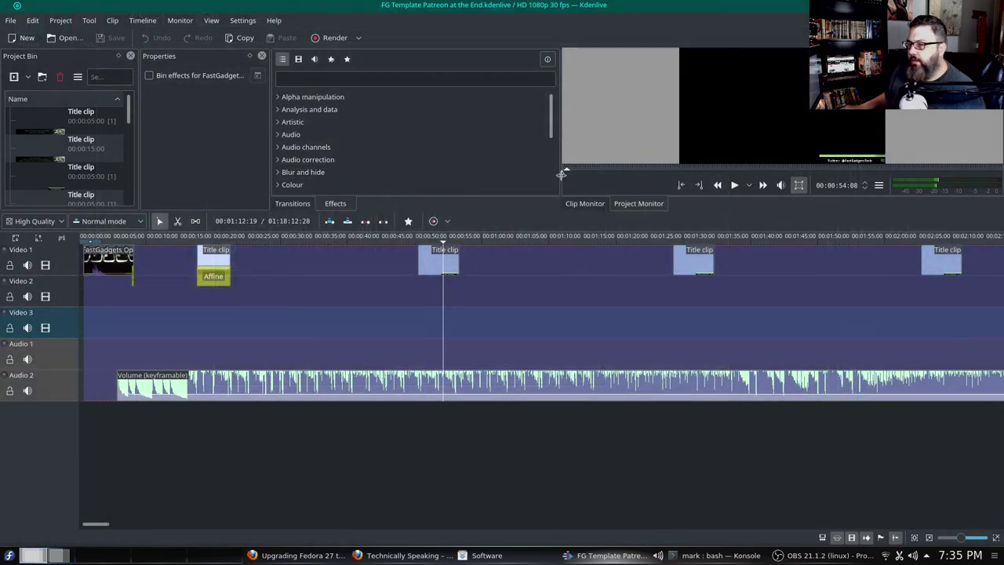
pyautogui.moveTo(558, 176); pyautogui.dragTo(529, 178)
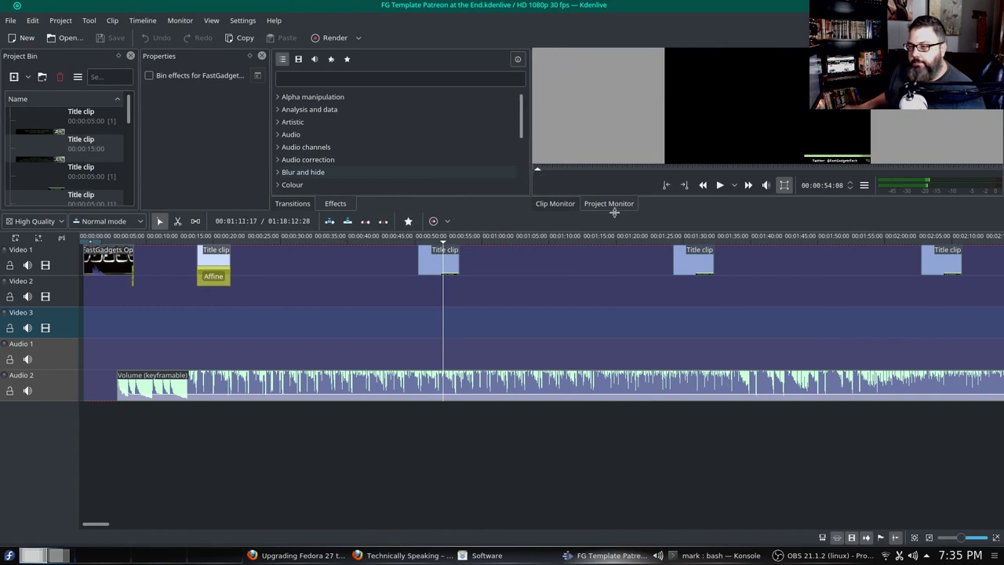
pyautogui.moveTo(612, 209); pyautogui.dragTo(608, 264)
pyautogui.moveTo(609, 211); pyautogui.dragTo(602, 377)
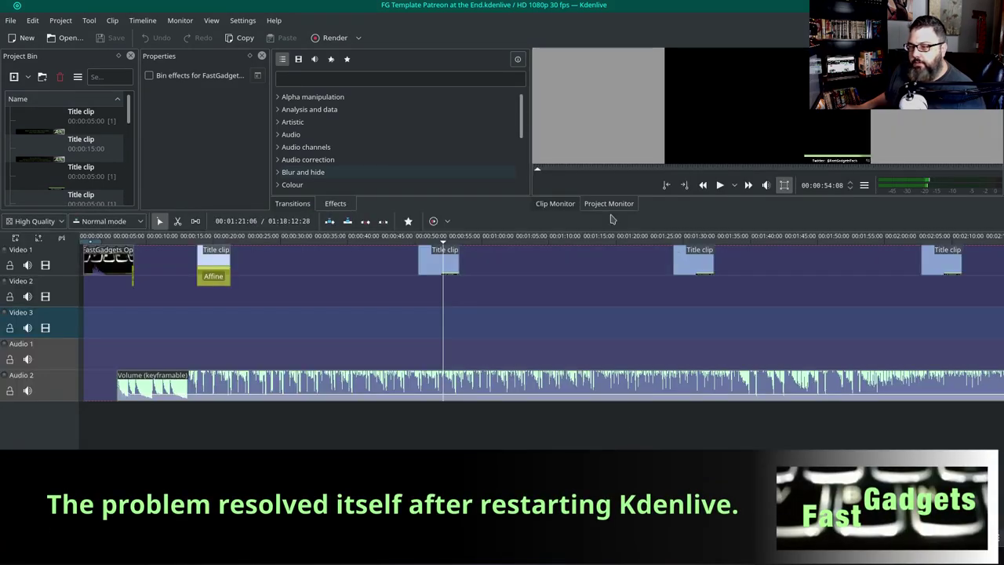
pyautogui.moveTo(665, 207); pyautogui.dragTo(666, 347)
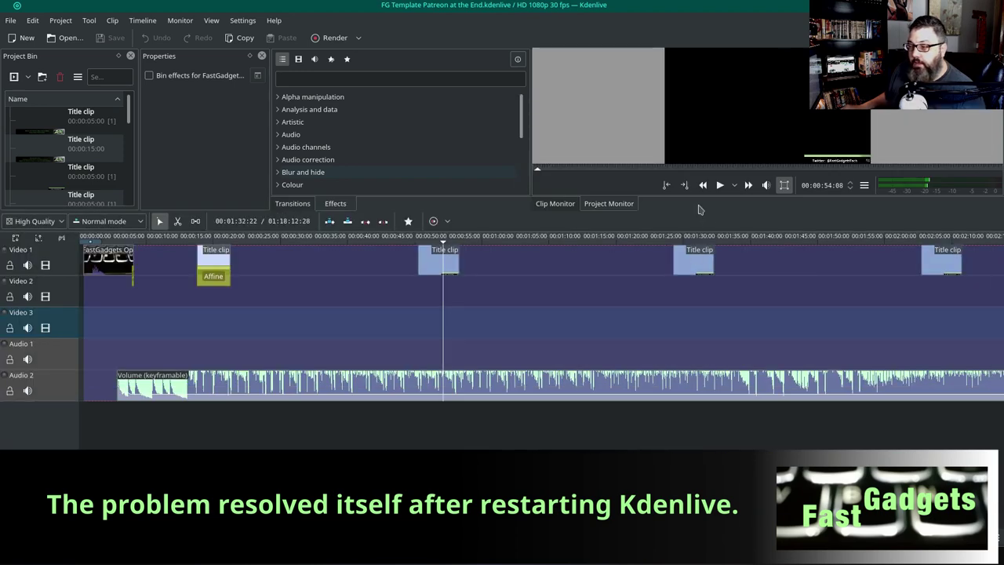
pyautogui.press('space')
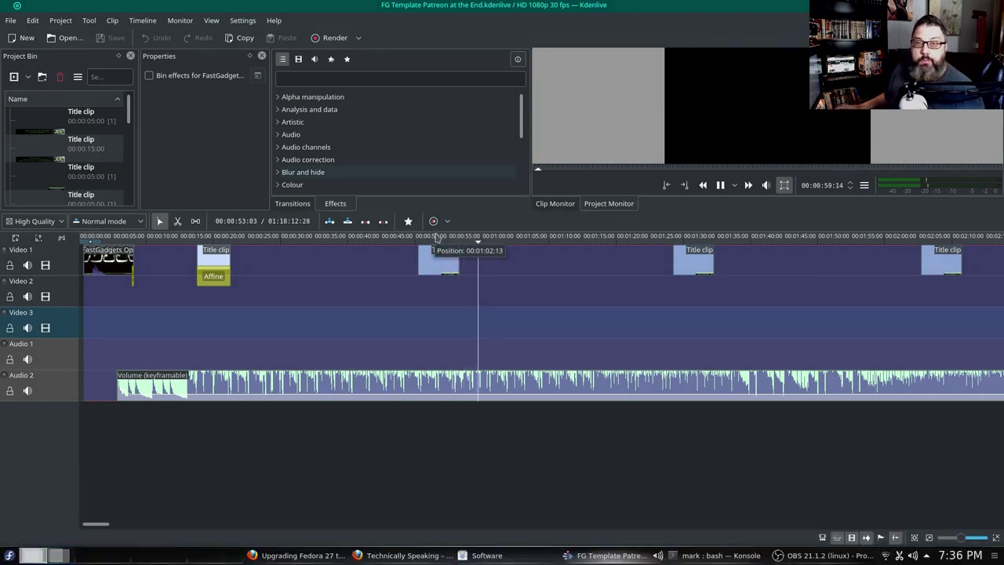
pyautogui.press('space')
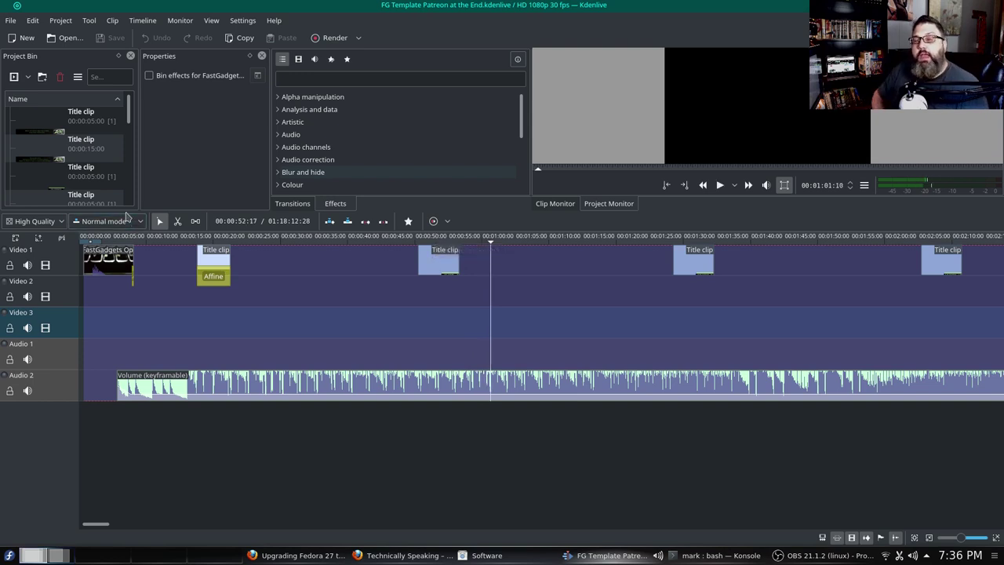